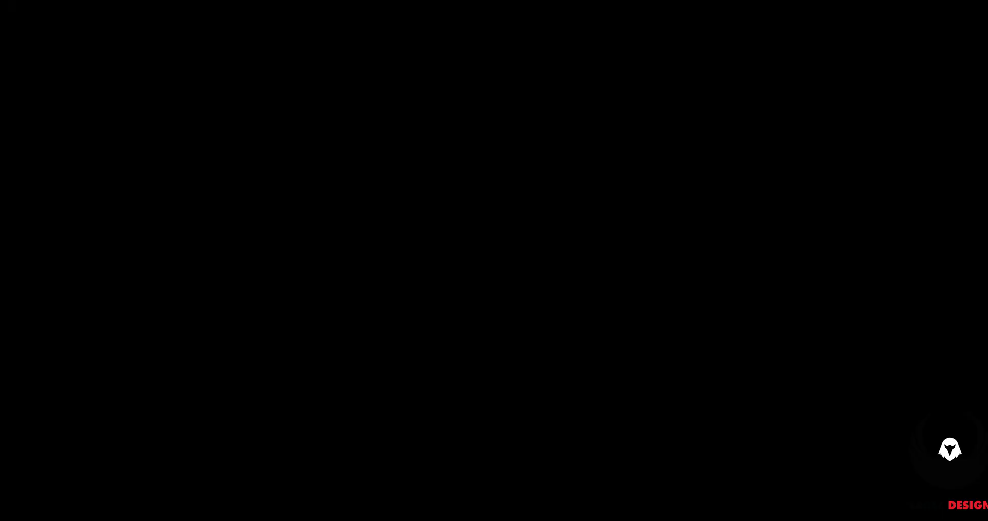
# Start a new composition named Logo Animation with a 1920 width and 1080 height
pyautogui.click(432, 211)
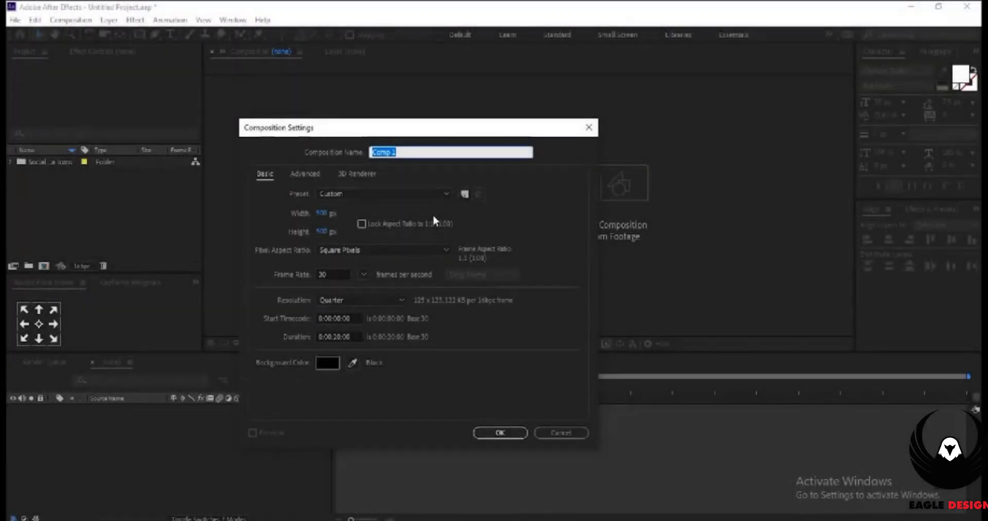
pyautogui.write('Logo Animation')
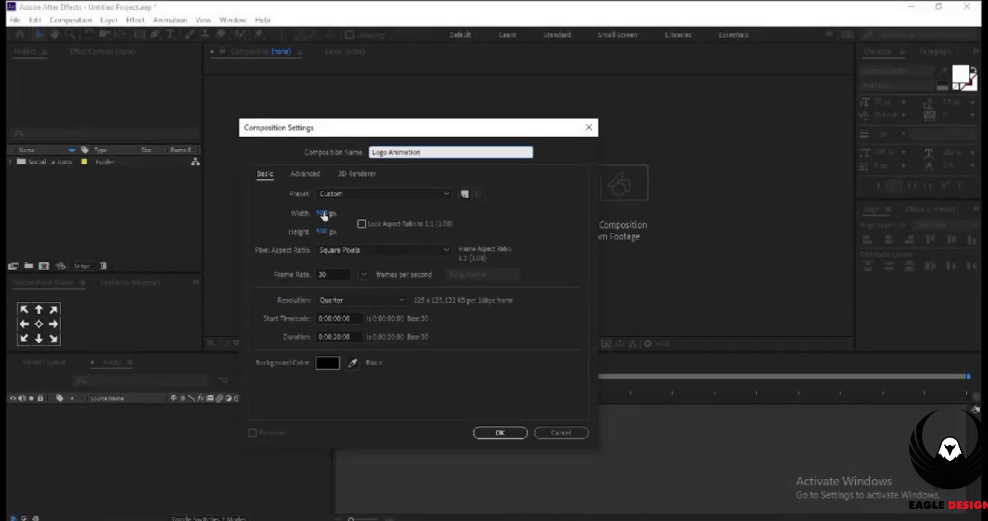
pyautogui.click(322, 213)
pyautogui.write('1920')
pyautogui.press('Return')
pyautogui.click(323, 231)
pyautogui.write('1000')
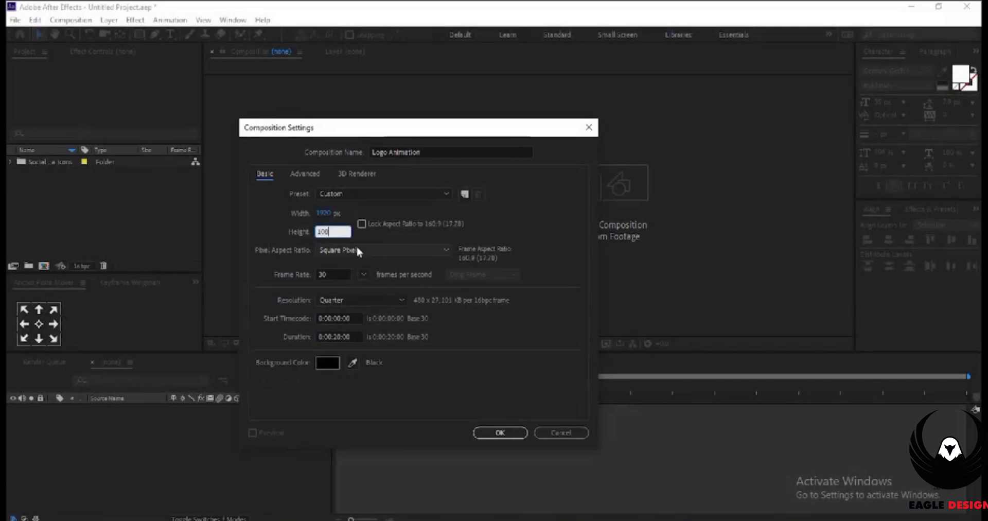
pyautogui.press('Return')
# Set the composition duration to 0:00:10:00 and create it
pyautogui.click(337, 336)
pyautogui.write('1000')
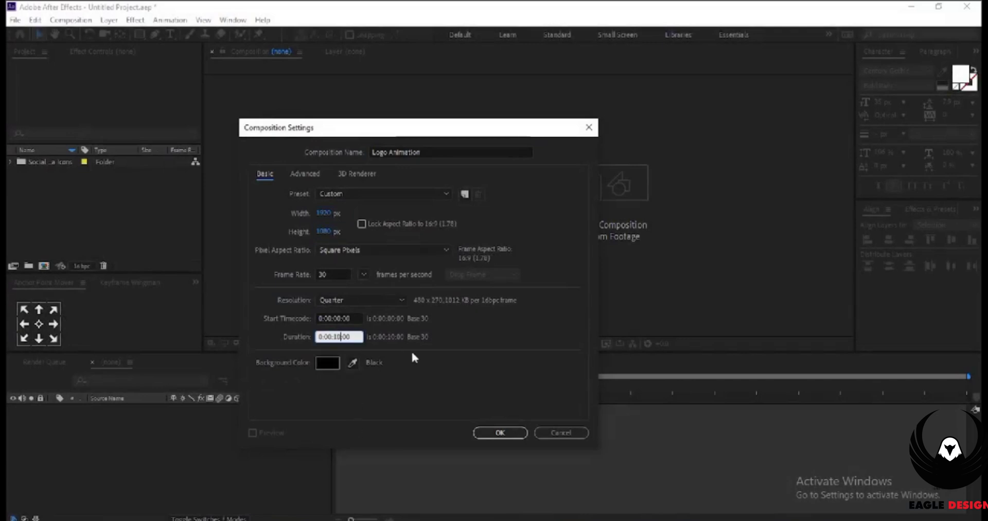
pyautogui.click(431, 374)
pyautogui.click(353, 300)
pyautogui.press('Escape')
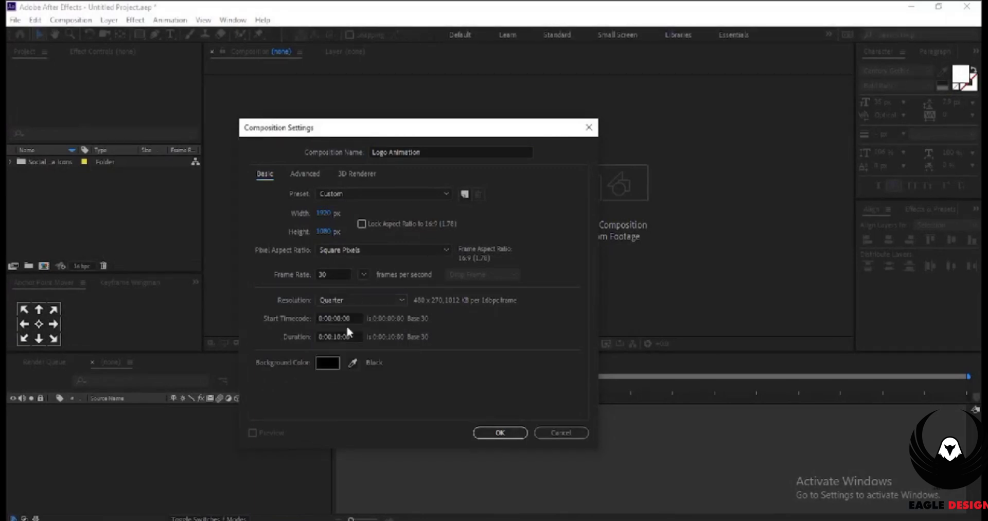
pyautogui.click(513, 435)
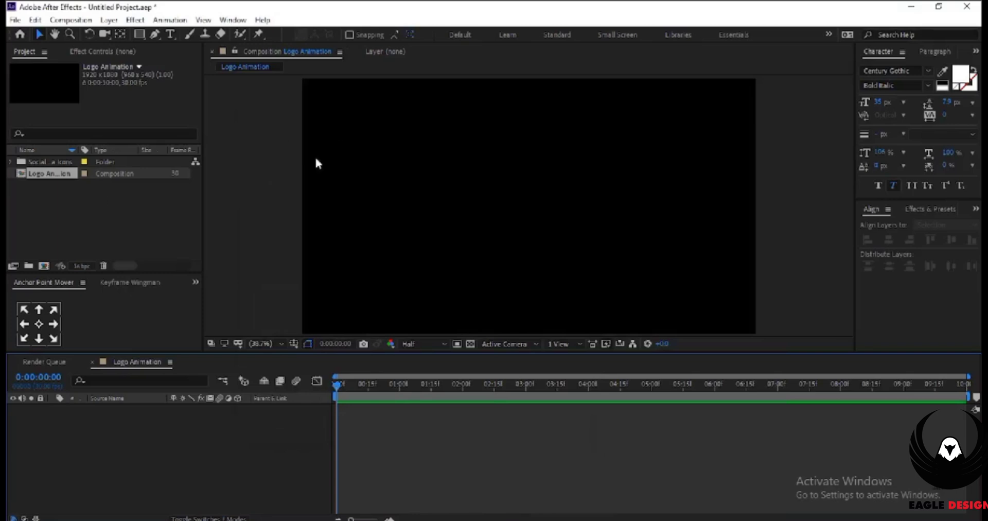
# Add a white full-frame solid layer named BG to the Logo Animation timeline
pyautogui.click(101, 193)
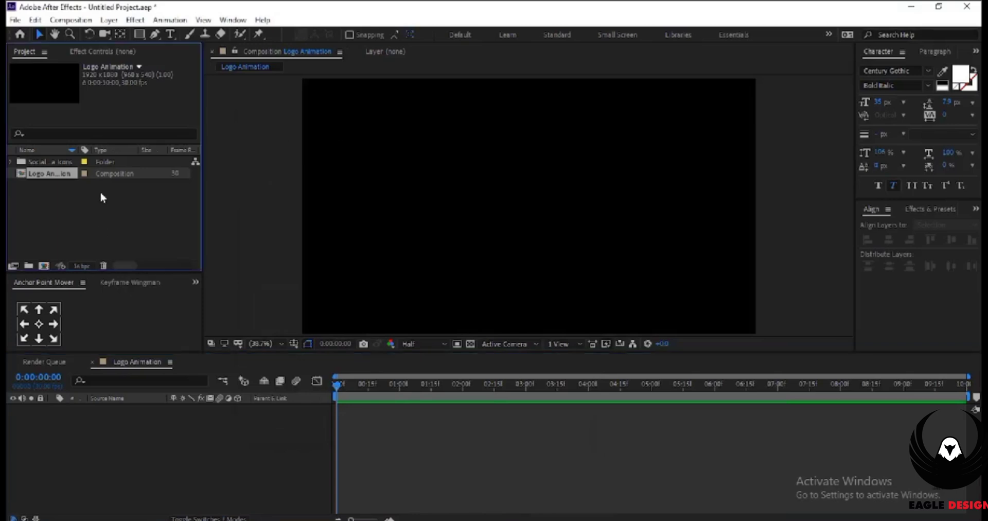
pyautogui.rightClick(115, 437)
pyautogui.moveTo(164, 306)
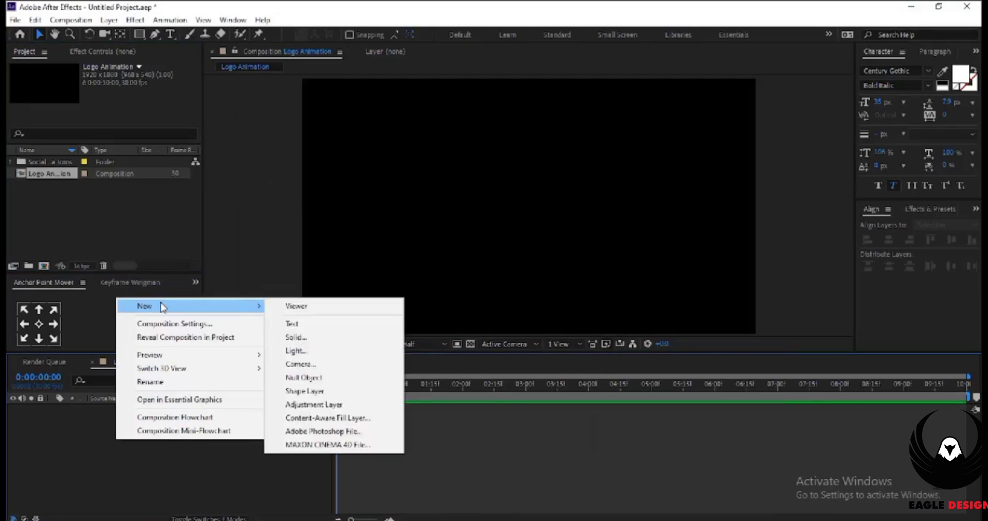
pyautogui.click(316, 338)
pyautogui.write('BG')
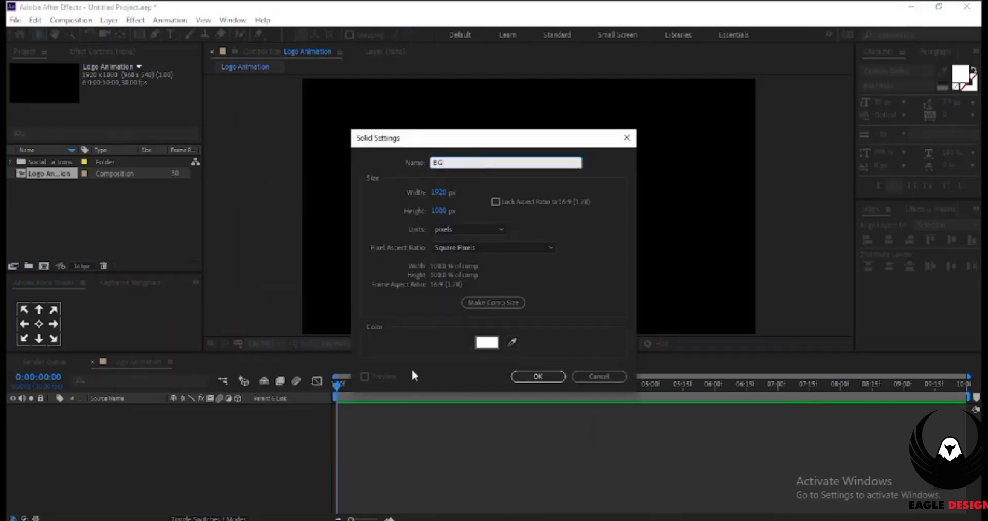
pyautogui.click(535, 376)
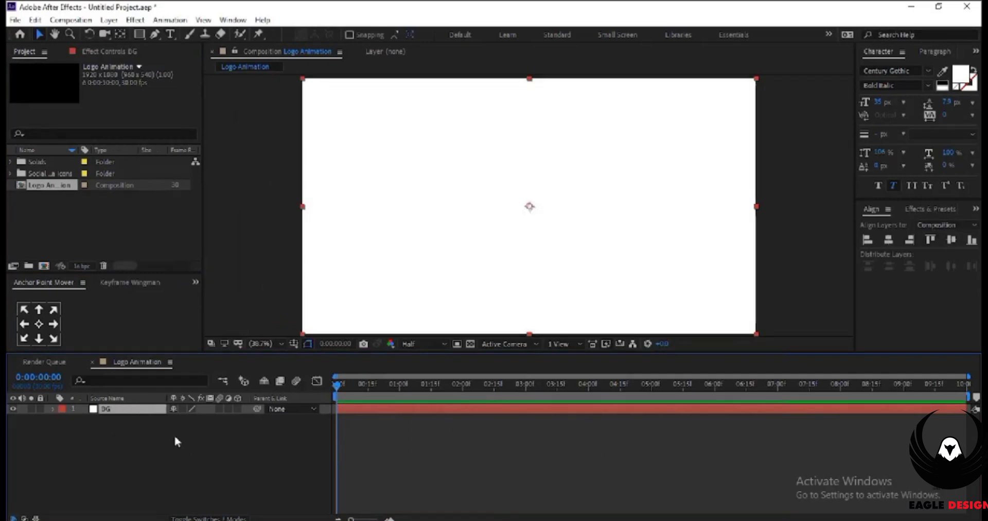
pyautogui.click(55, 174)
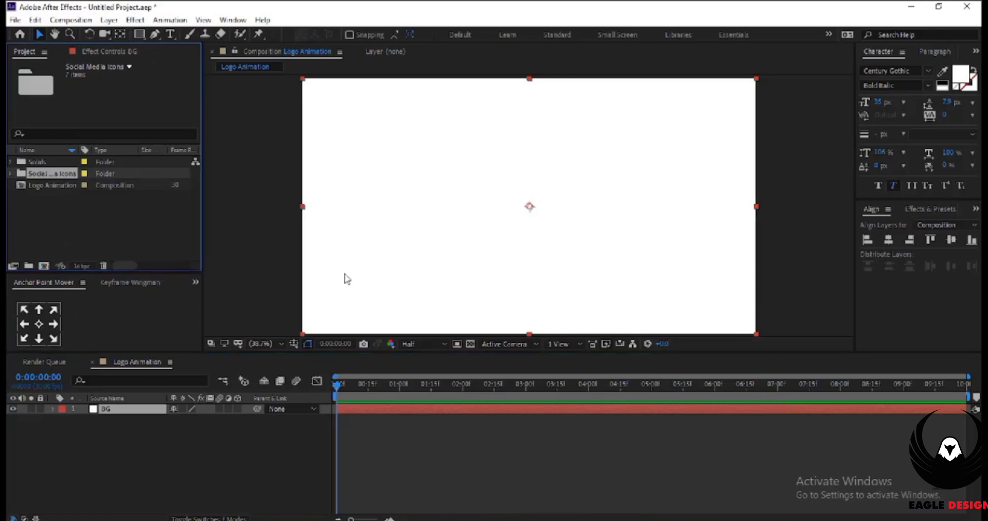
# Recolour the BG solid to a dark navy blue in its Solid Settings
pyautogui.click(119, 411)
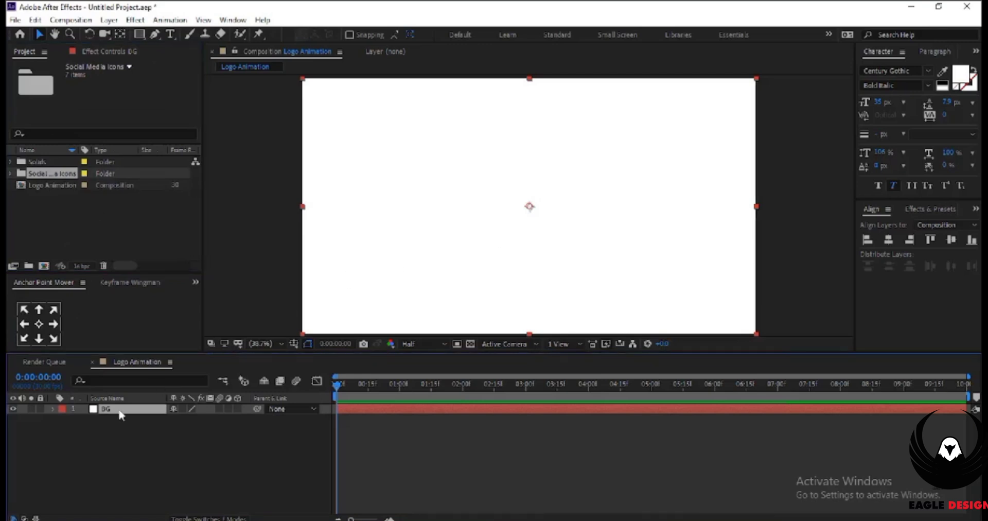
pyautogui.hotkey('ctrl', 'shift', 'y')
pyautogui.click(324, 328)
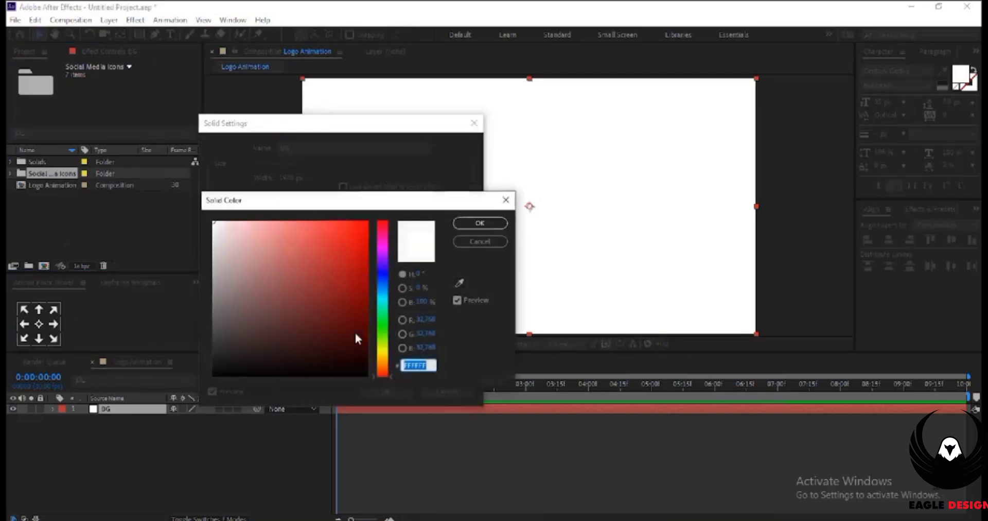
pyautogui.moveTo(387, 375); pyautogui.dragTo(389, 320)
pyautogui.moveTo(357, 243)
pyautogui.mouseDown()
pyautogui.moveTo(355, 311)
pyautogui.moveTo(390, 278)
pyautogui.moveTo(344, 319)
pyautogui.mouseUp()
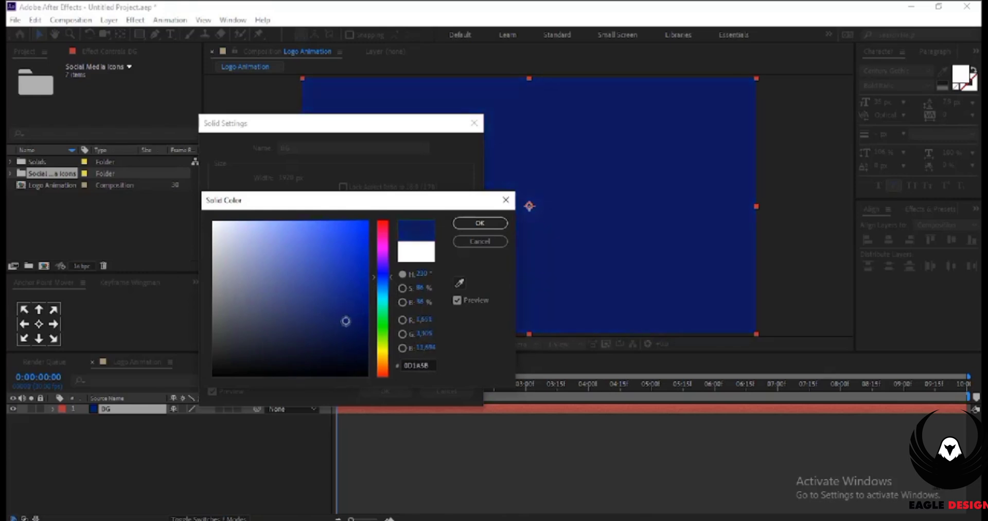
pyautogui.click(479, 223)
pyautogui.click(386, 391)
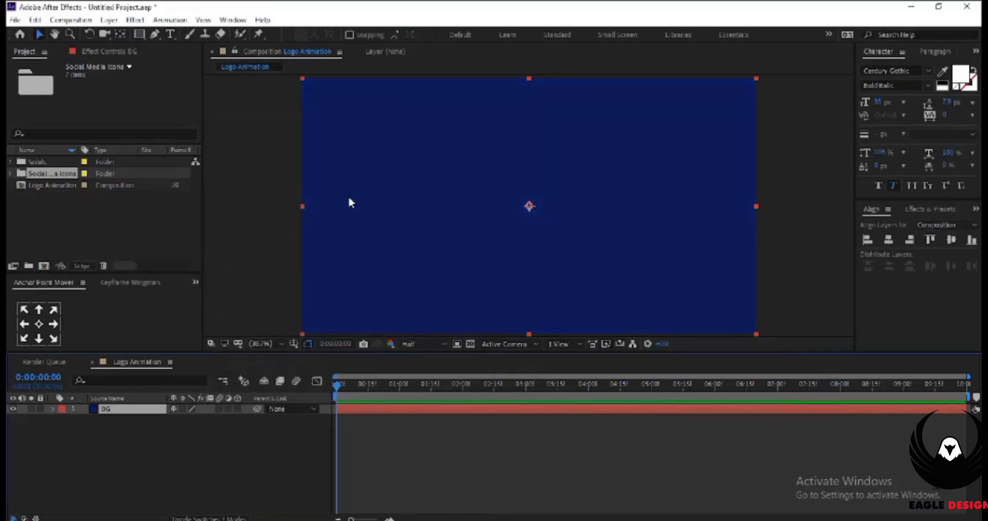
# Reselect the BG layer and switch to the Ellipse tool
pyautogui.click(167, 448)
pyautogui.click(126, 410)
pyautogui.moveTo(135, 34); pyautogui.dragTo(169, 50)
pyautogui.press('q')
pyautogui.press('q')
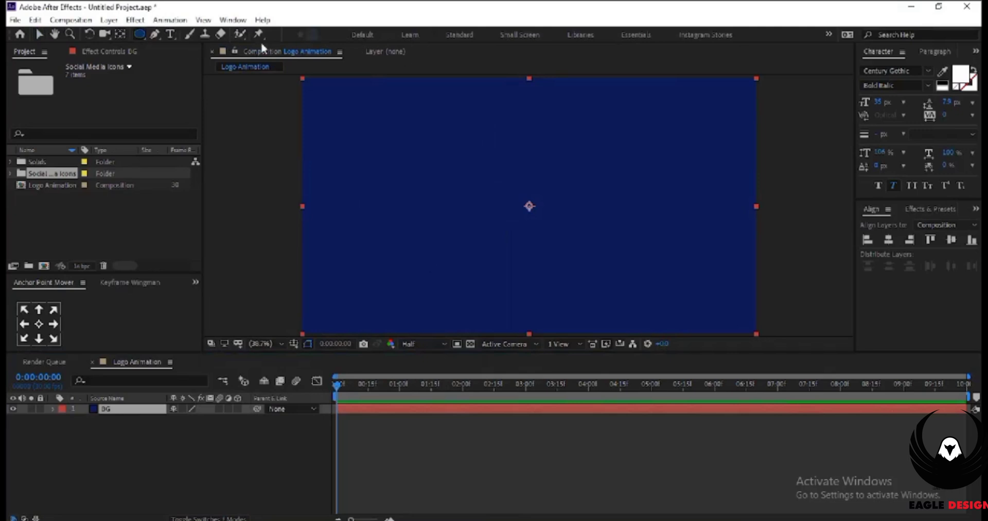
# Set new shapes to no stroke and a solid white fill
pyautogui.click(136, 443)
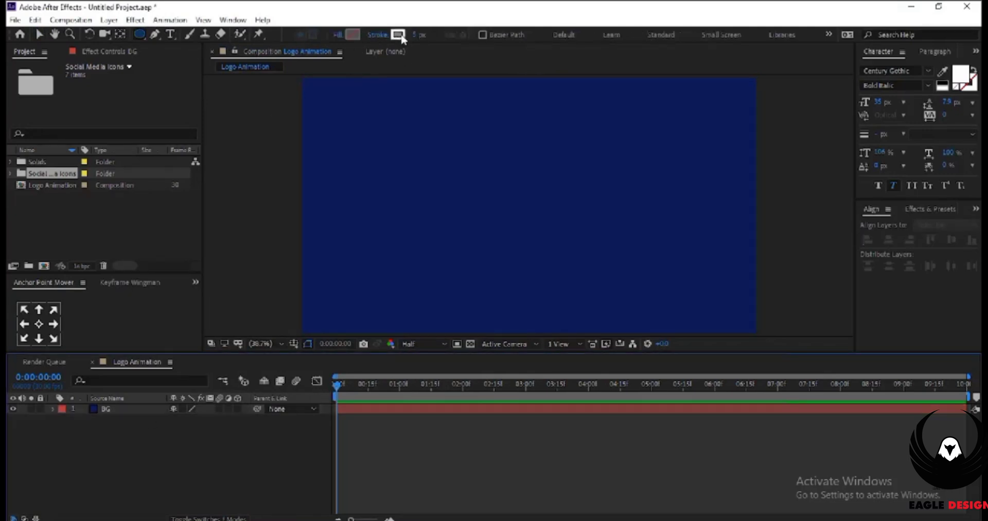
pyautogui.click(378, 35)
pyautogui.click(432, 235)
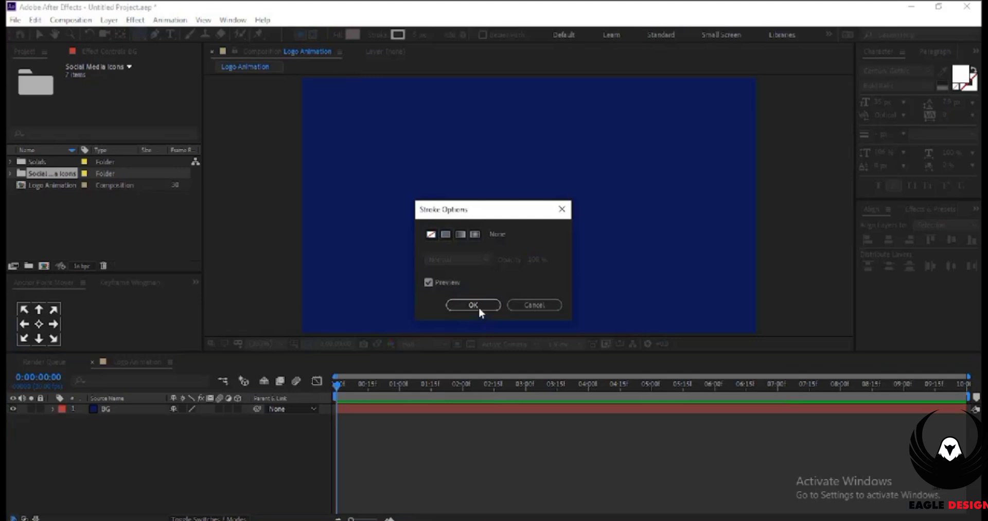
pyautogui.click(473, 304)
pyautogui.click(338, 35)
pyautogui.click(446, 234)
pyautogui.click(473, 304)
pyautogui.click(353, 34)
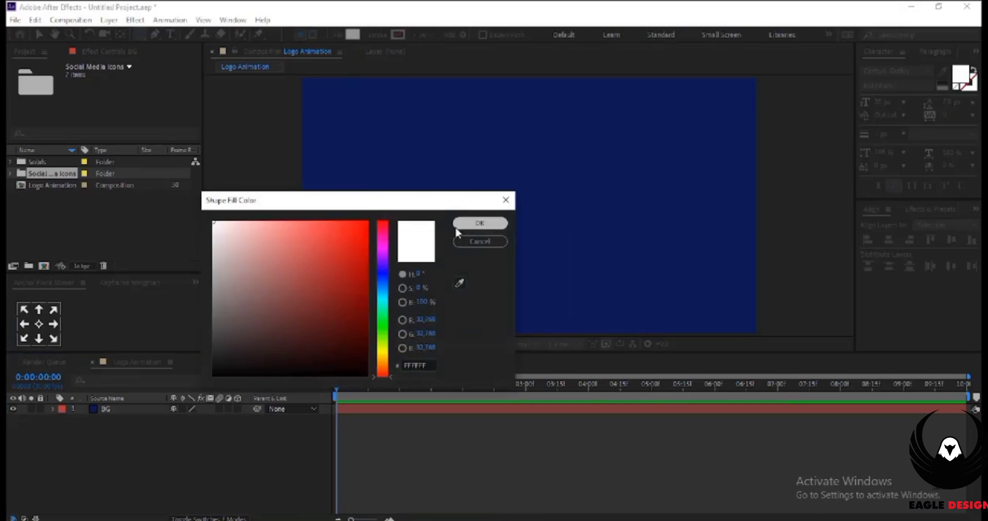
pyautogui.click(476, 224)
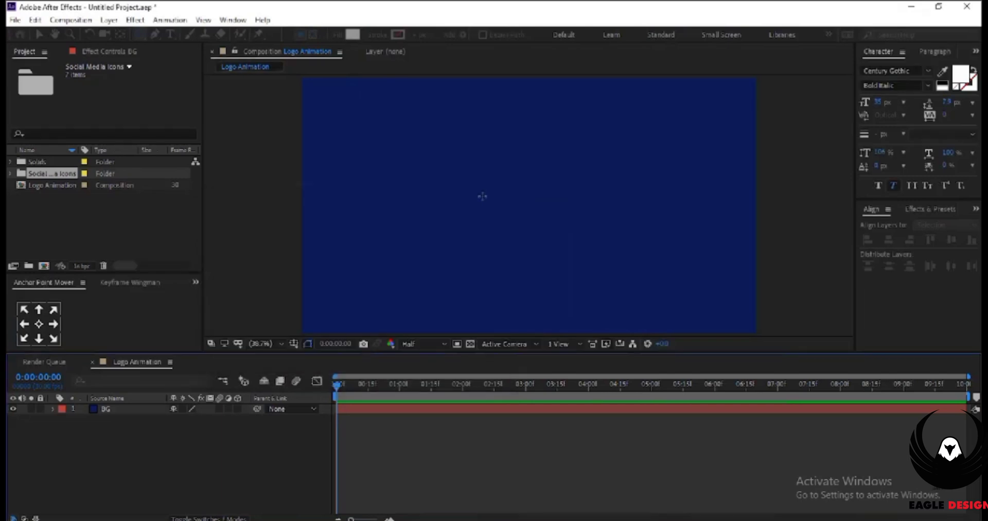
# Create a full-composition white ellipse layer and rename it Circle_01
pyautogui.doubleClick(140, 34)
pyautogui.press('v')
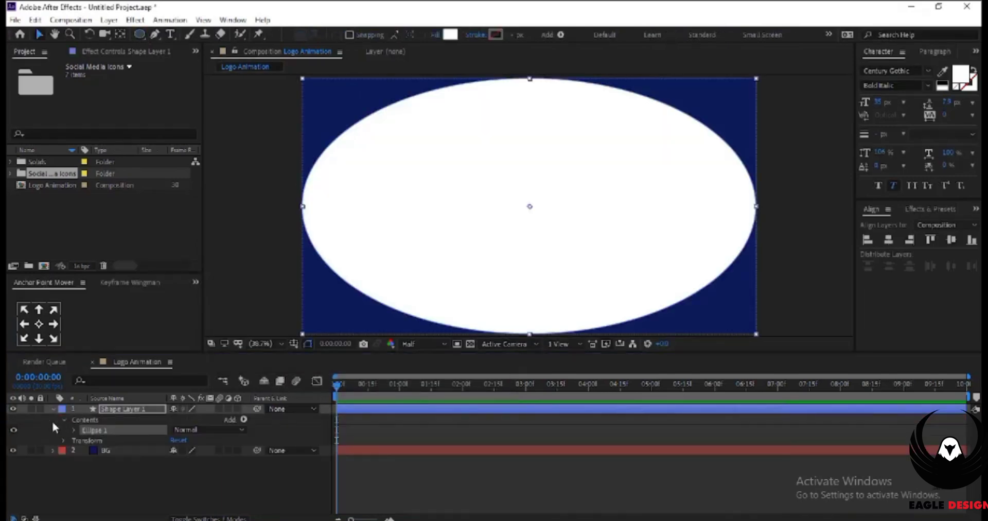
pyautogui.click(122, 409)
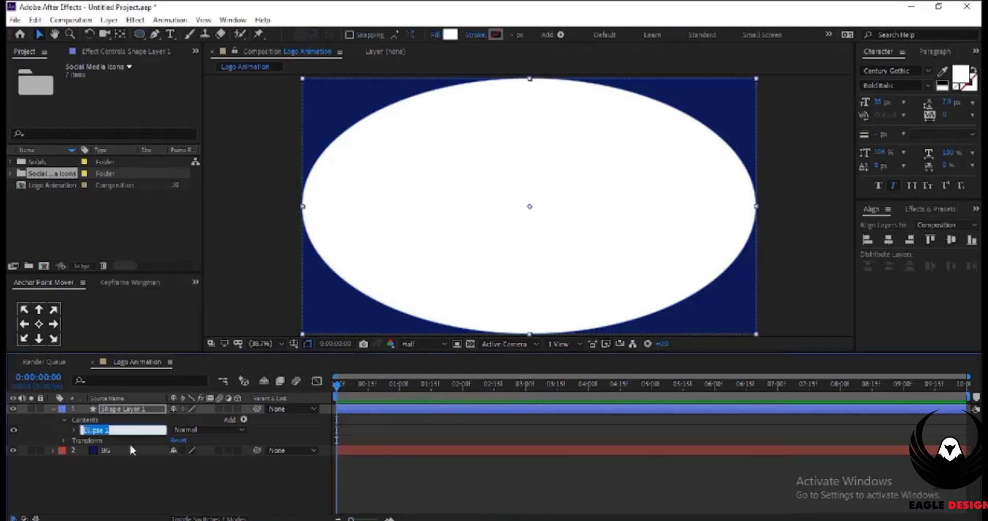
pyautogui.click(143, 425)
pyautogui.click(137, 409)
pyautogui.press('Return')
pyautogui.write('Circle')
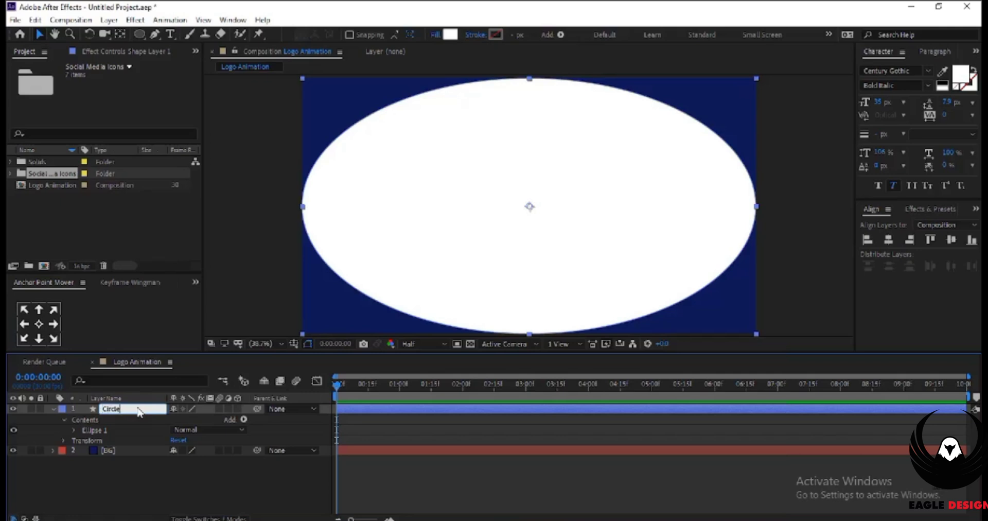
pyautogui.write('_01')
pyautogui.click(143, 492)
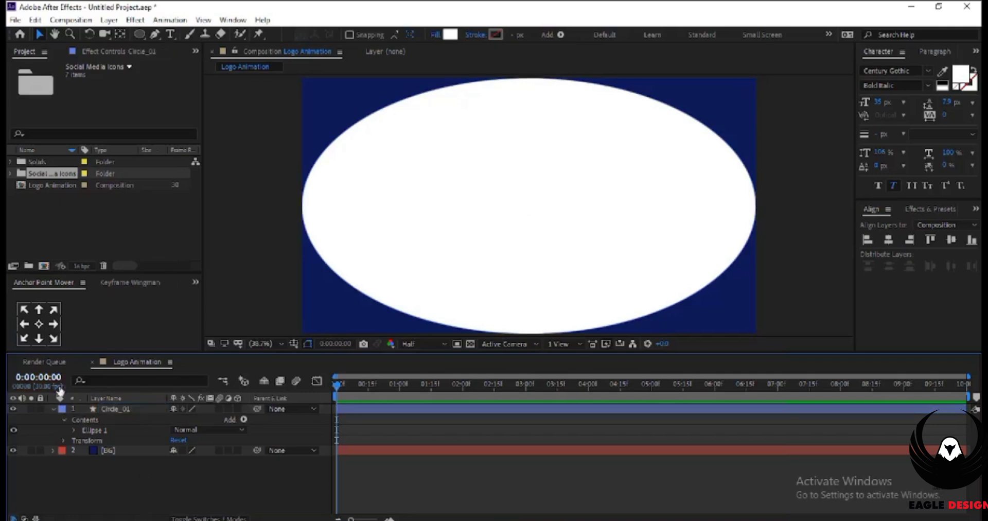
# Set Circle_01's Ellipse 1 path size to 600×600
pyautogui.click(53, 409)
pyautogui.click(54, 409)
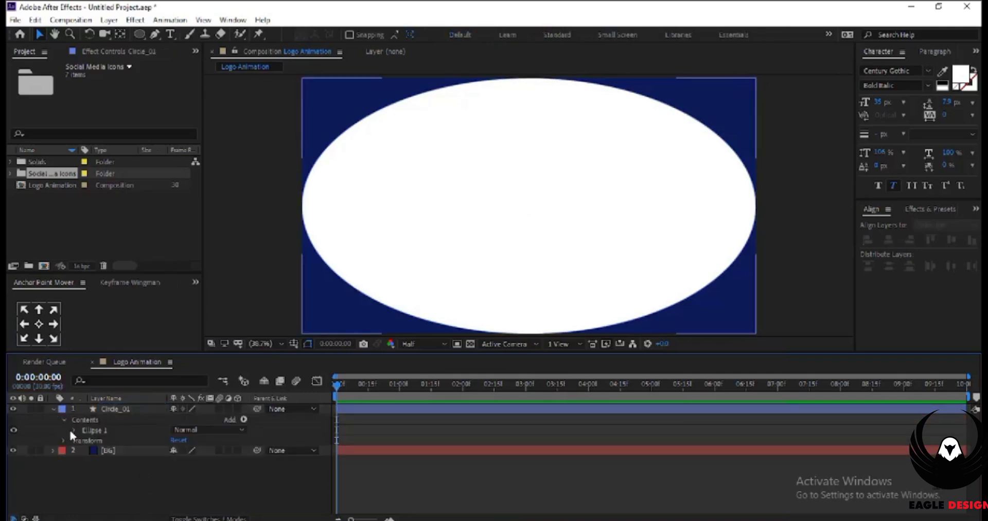
pyautogui.click(72, 431)
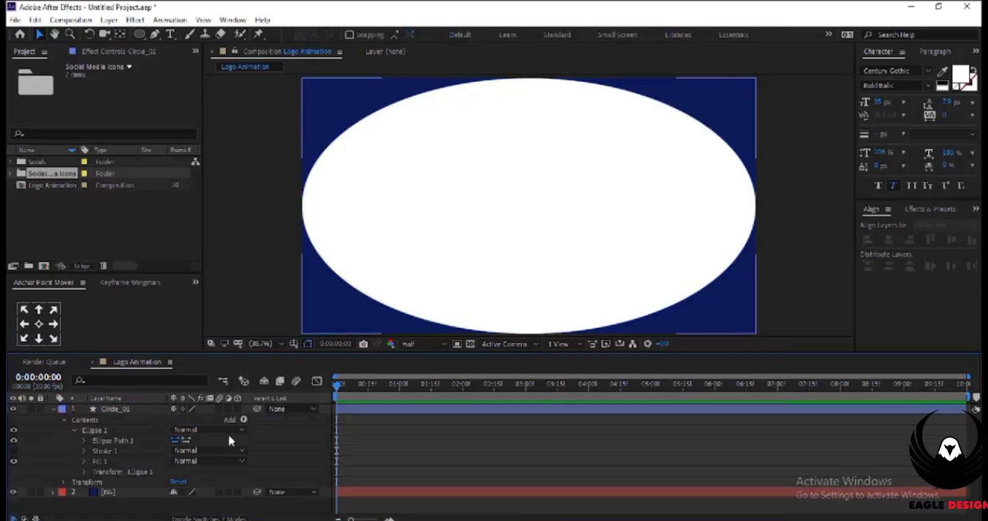
pyautogui.click(83, 440)
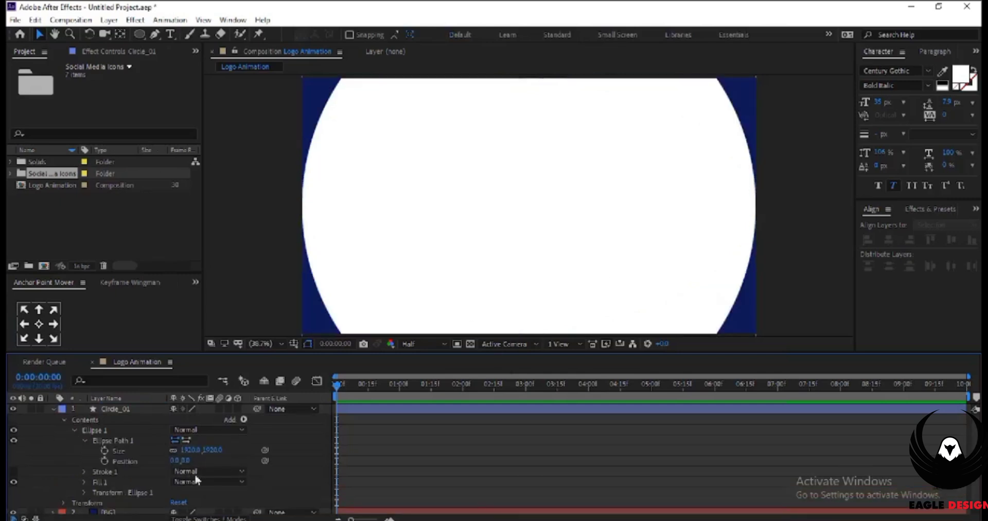
pyautogui.click(190, 450)
pyautogui.write('600')
pyautogui.press('Return')
# Centre the circle in the composition and show only its Scale property
pyautogui.click(116, 410)
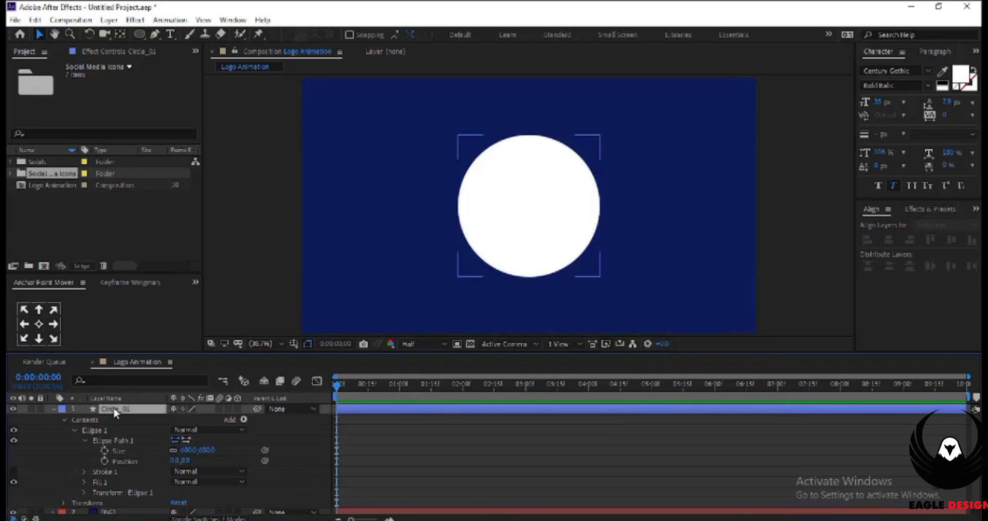
pyautogui.click(887, 240)
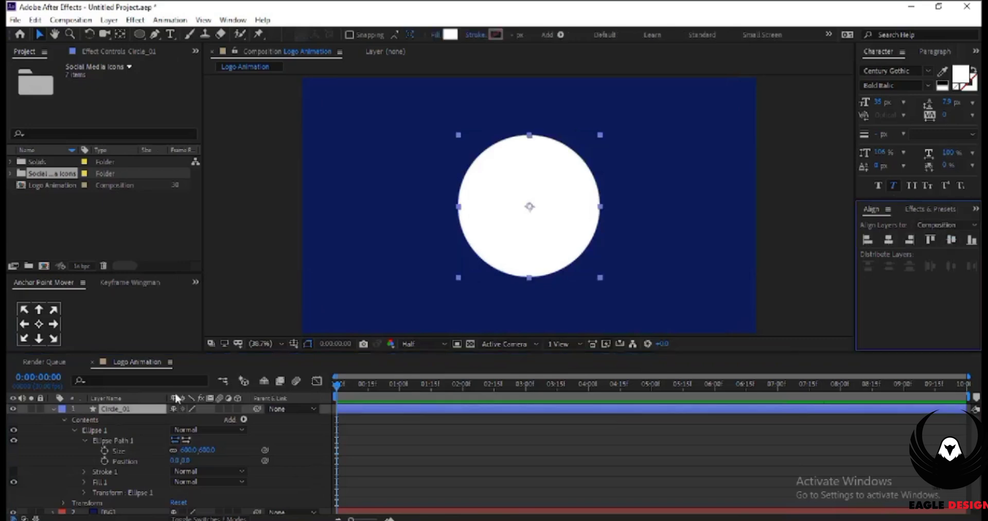
pyautogui.click(53, 408)
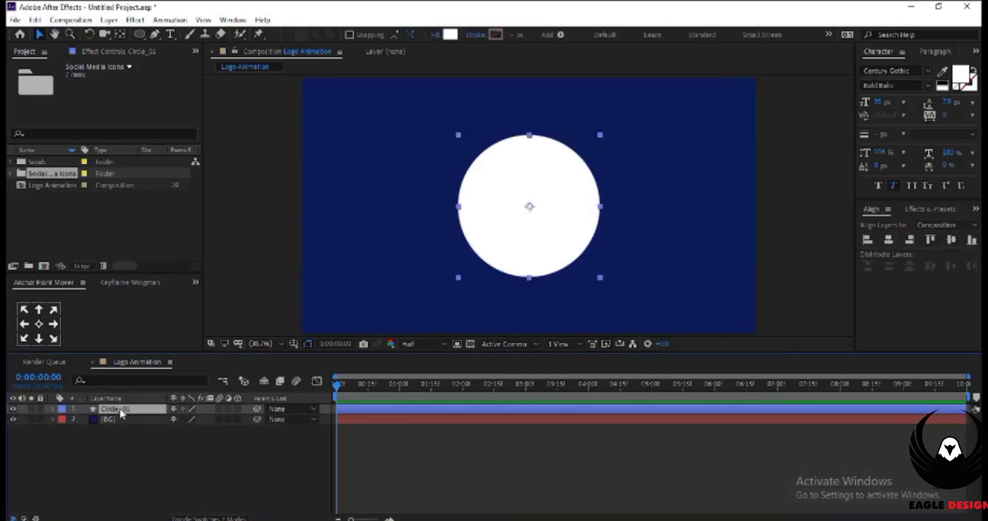
pyautogui.press('s')
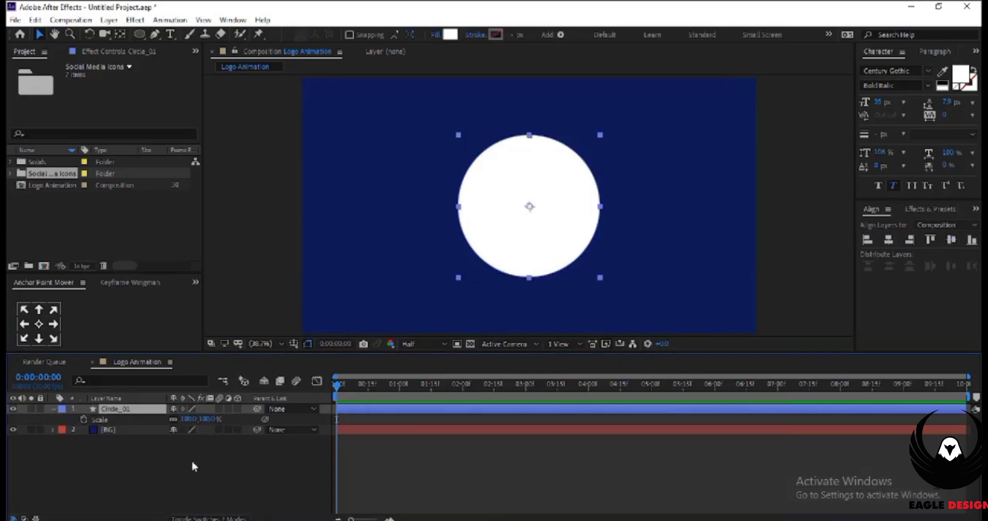
# Scale Circle_01 up to 270%
pyautogui.moveTo(188, 419); pyautogui.dragTo(242, 419)
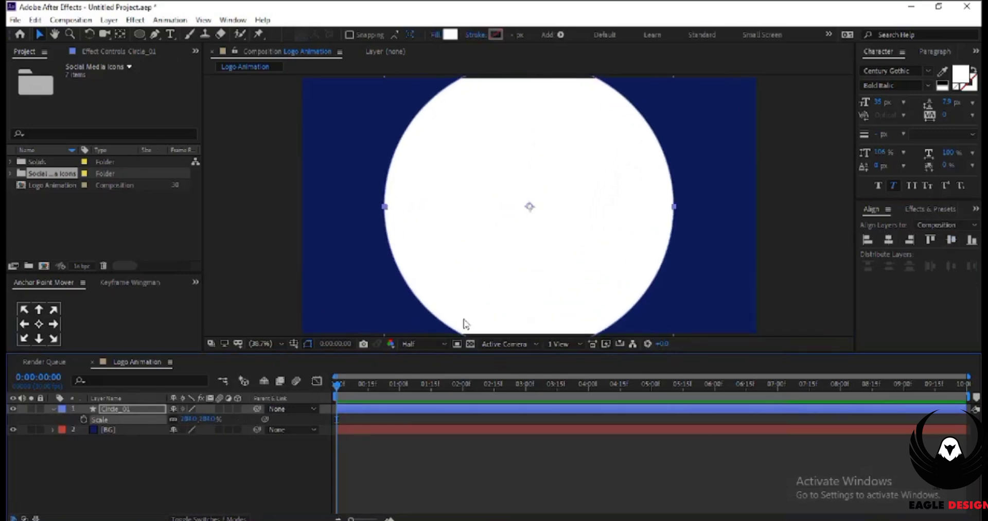
pyautogui.scroll(-1, 587, 234)
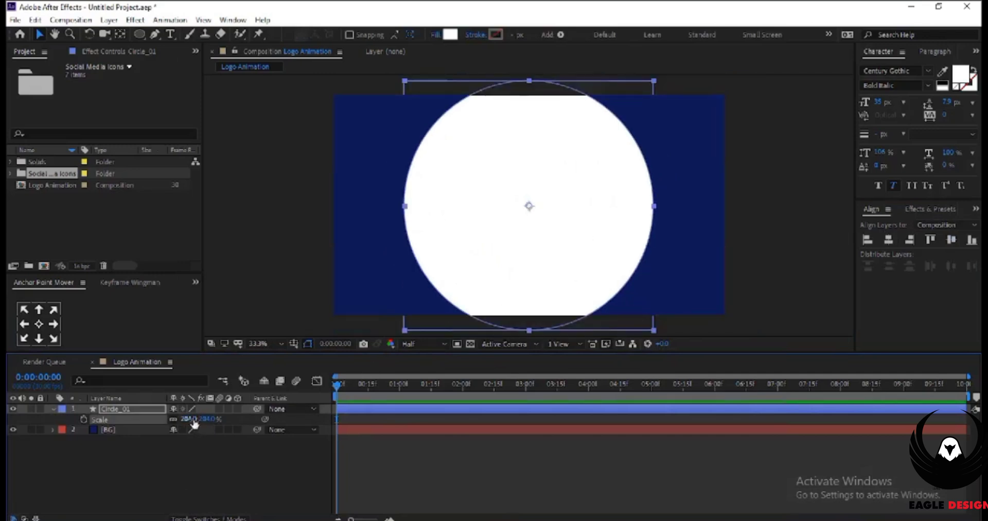
pyautogui.moveTo(190, 419)
pyautogui.mouseDown()
pyautogui.moveTo(217, 418)
pyautogui.moveTo(267, 452)
pyautogui.mouseUp()
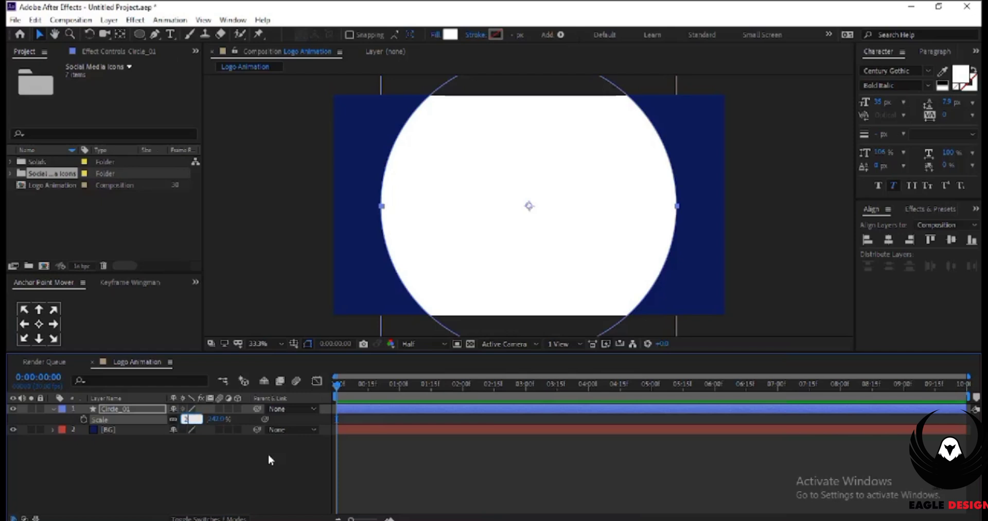
pyautogui.write('70')
pyautogui.press('Return')
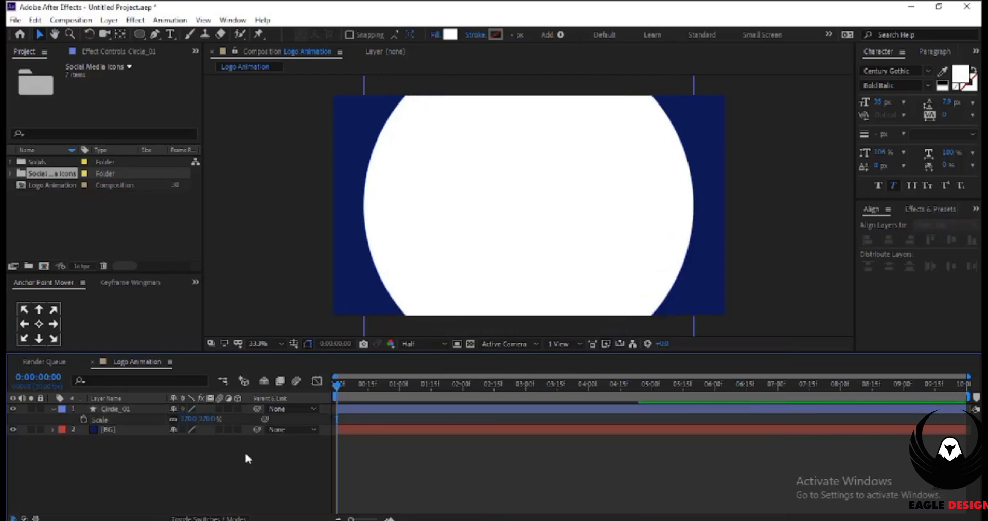
# Refill the circle with the navy sampled from the BG, then deselect and collapse it
pyautogui.click(102, 410)
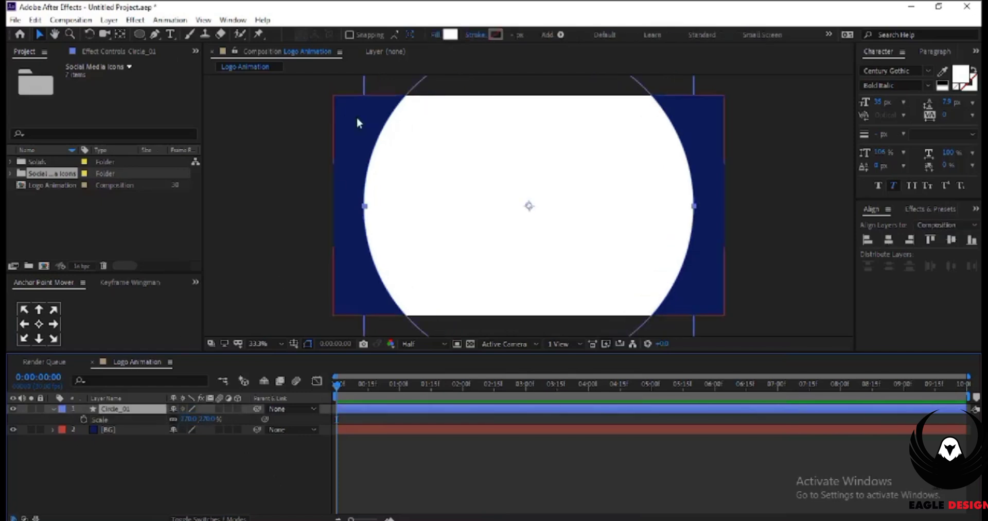
pyautogui.click(450, 35)
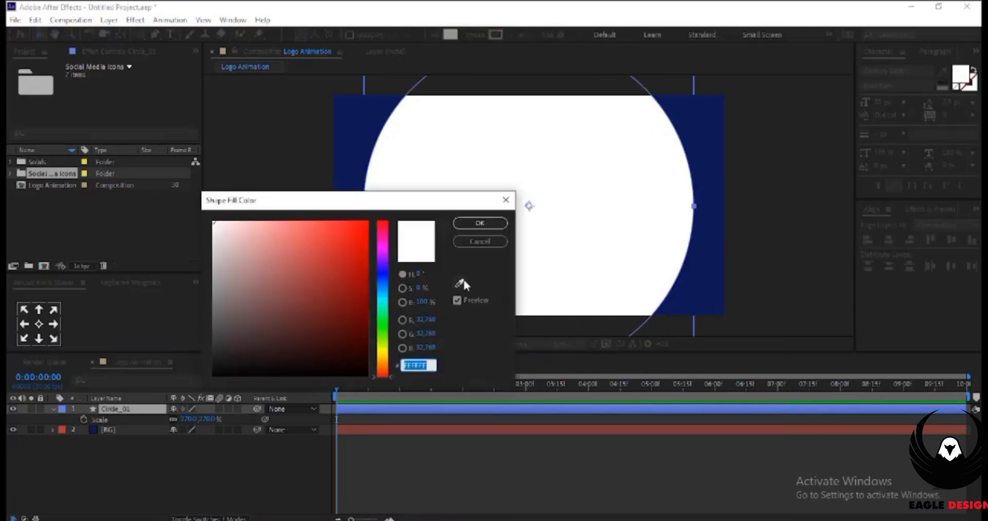
pyautogui.click(460, 283)
pyautogui.click(712, 149)
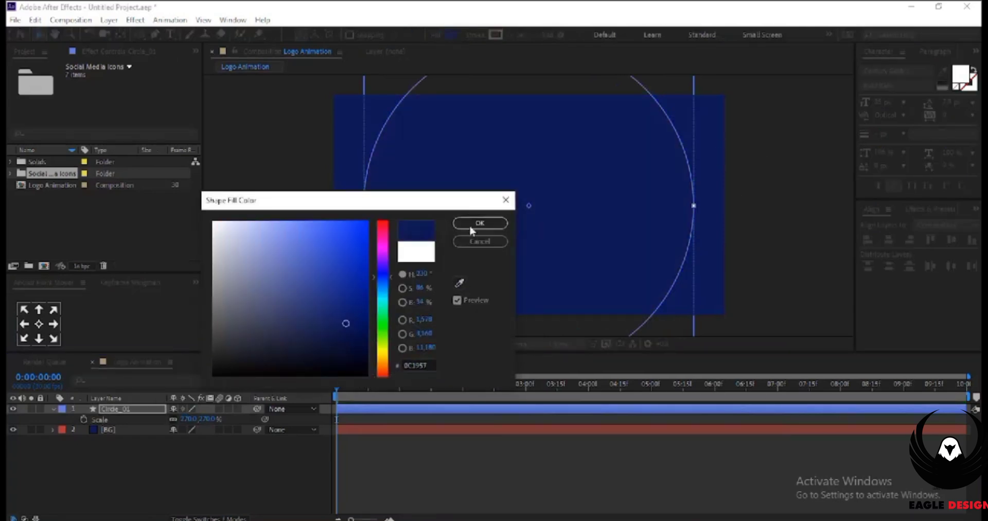
pyautogui.click(480, 223)
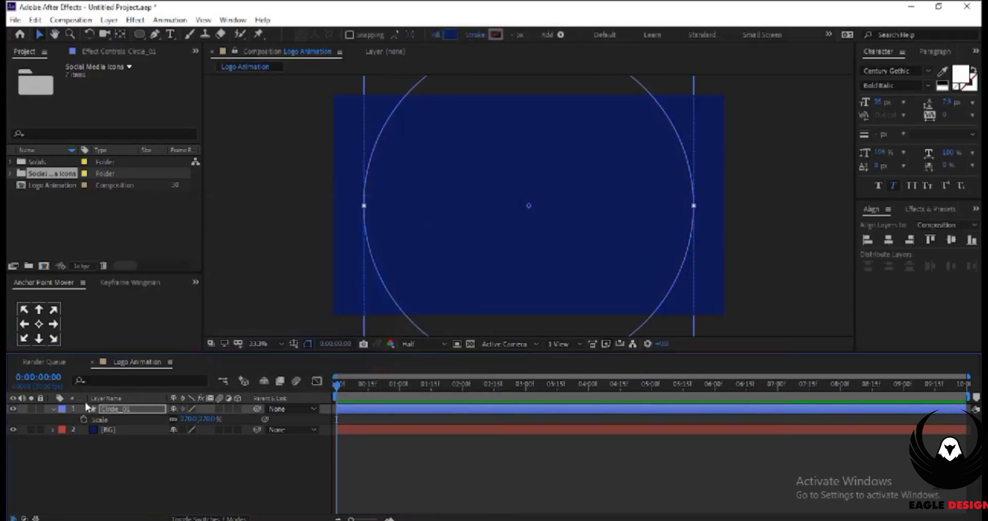
pyautogui.press('F2')
pyautogui.click(52, 408)
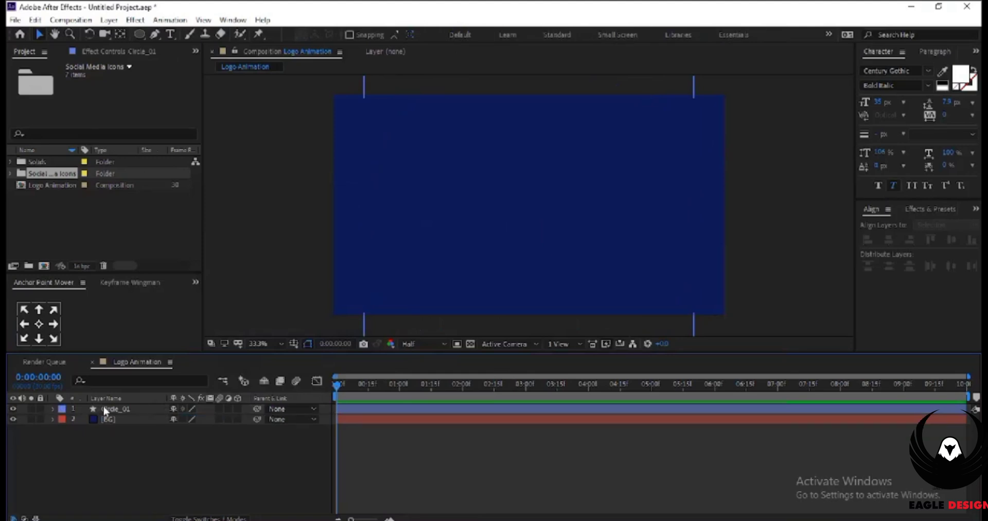
# Add an Inner Shadow layer style to Circle_01 and expand its settings
pyautogui.rightClick(104, 406)
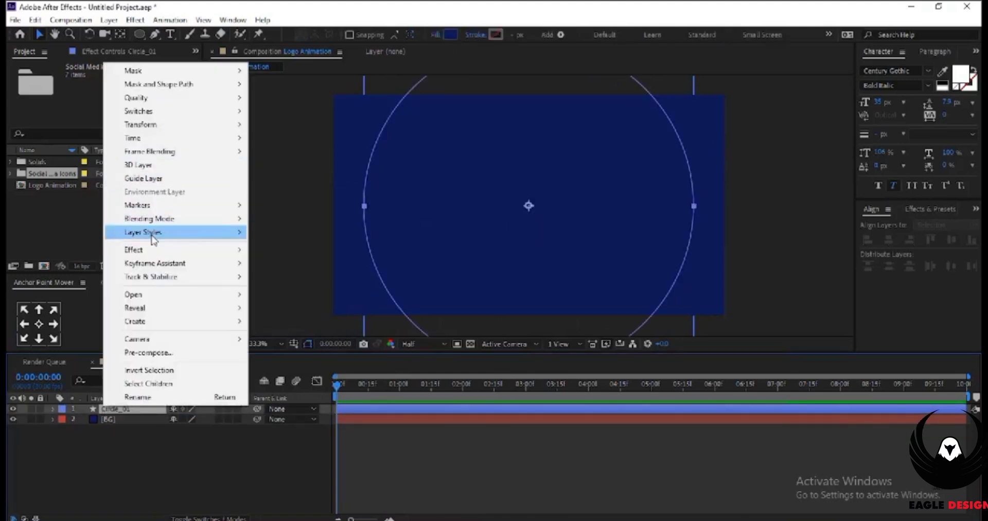
pyautogui.moveTo(153, 238)
pyautogui.click(298, 287)
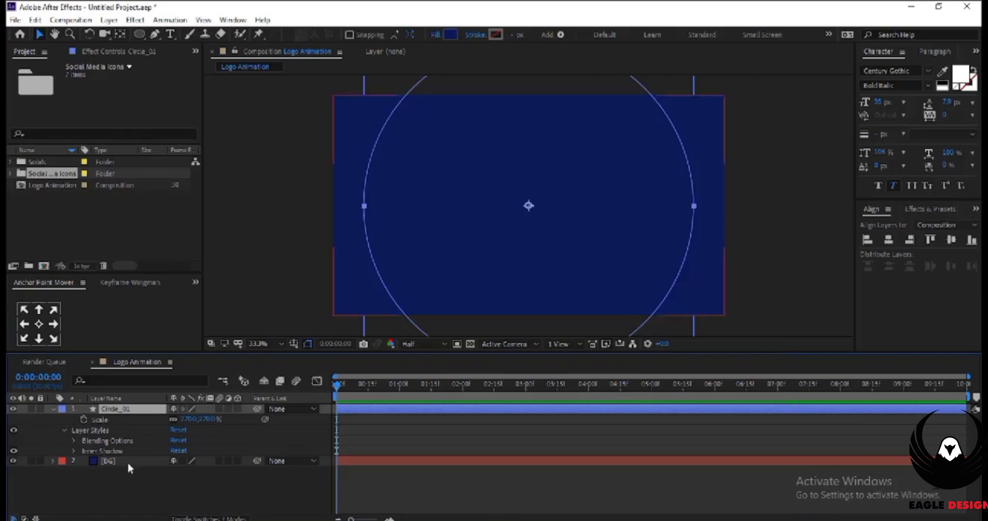
pyautogui.click(74, 441)
pyautogui.click(74, 441)
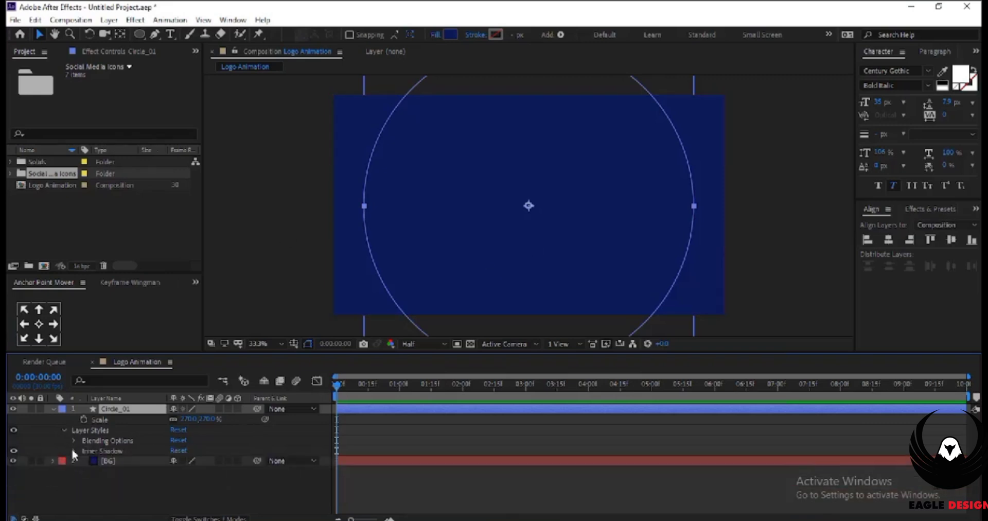
pyautogui.click(73, 450)
# Set the Inner Shadow size to 200 and noise to 2%
pyautogui.scroll(-1, 179, 458)
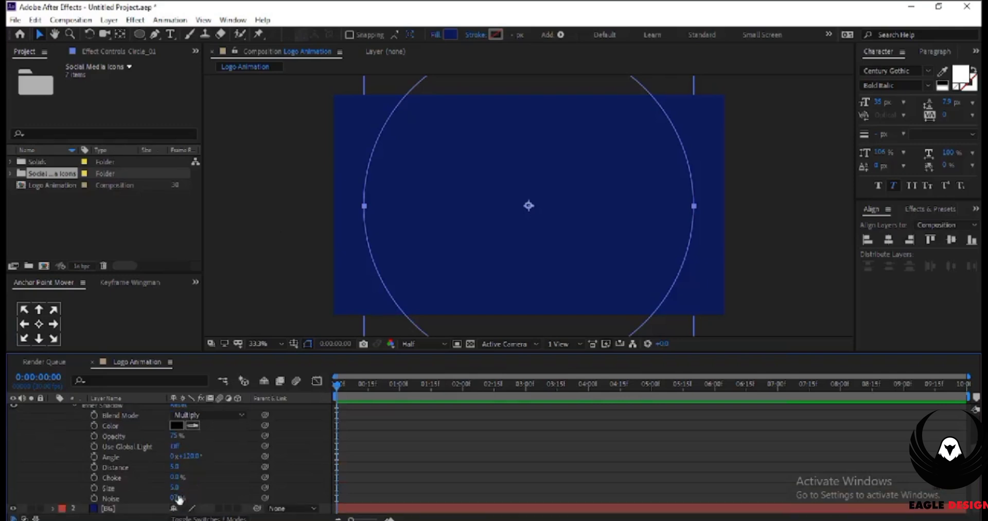
pyautogui.click(174, 487)
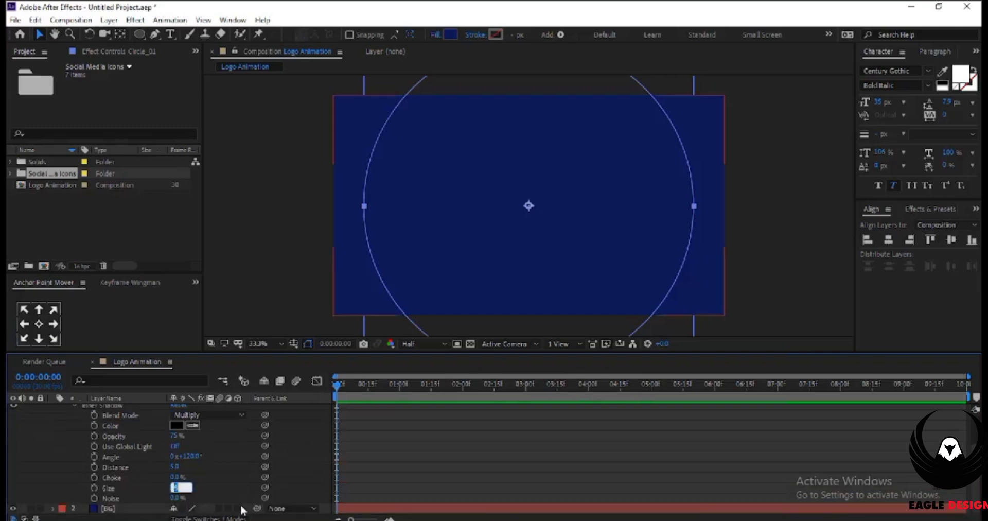
pyautogui.write('200')
pyautogui.click(215, 477)
pyautogui.click(175, 498)
pyautogui.write('2')
pyautogui.click(303, 437)
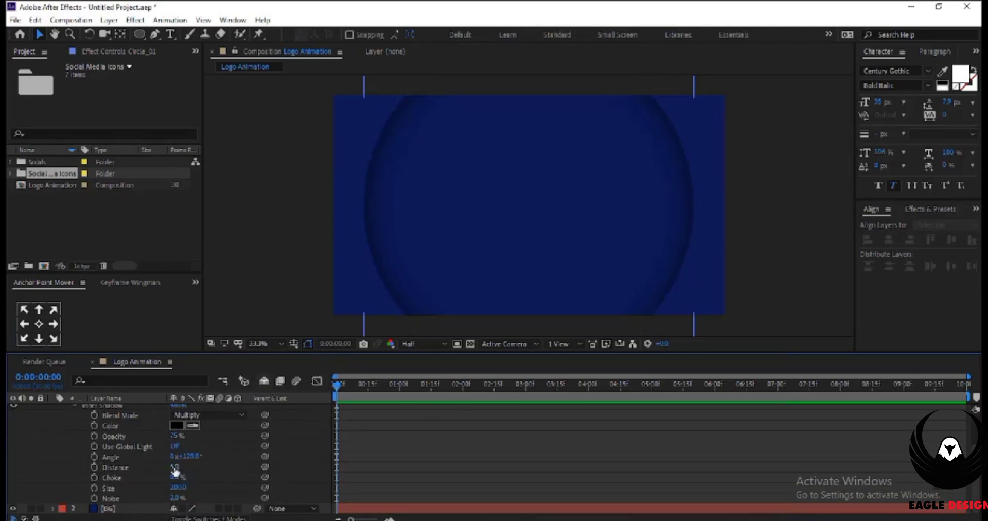
# Set the Inner Shadow distance to 80
pyautogui.moveTo(175, 469); pyautogui.dragTo(199, 467)
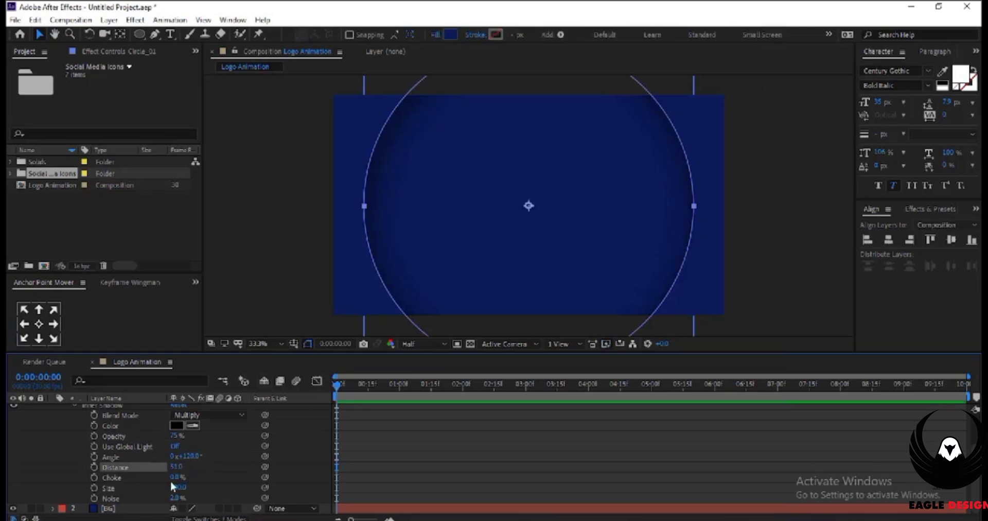
pyautogui.click(178, 466)
pyautogui.write('0')
pyautogui.click(341, 289)
pyautogui.hotkey('ctrl', 'shift', 'h')
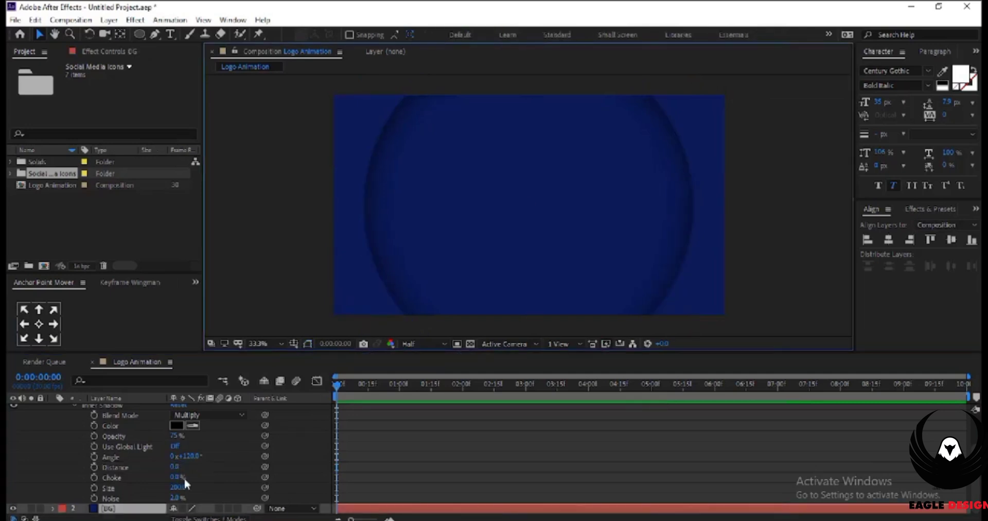
pyautogui.click(122, 457)
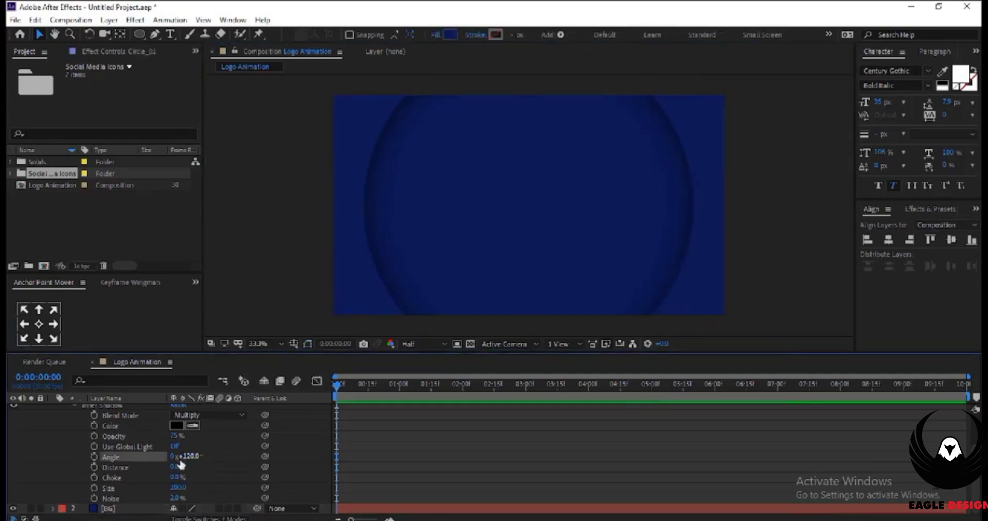
pyautogui.moveTo(173, 469); pyautogui.dragTo(202, 469)
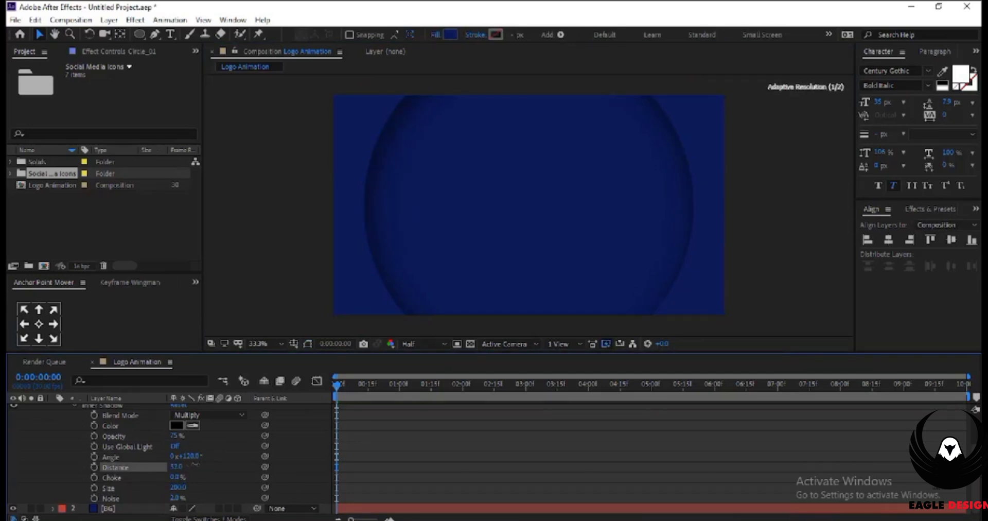
pyautogui.click(178, 466)
pyautogui.write('80')
pyautogui.click(219, 470)
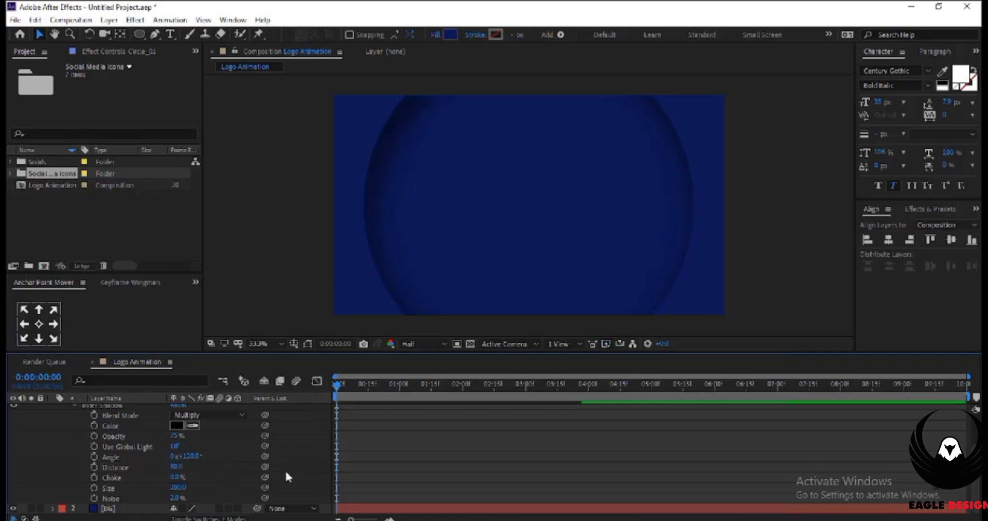
pyautogui.scroll(3, 54, 414)
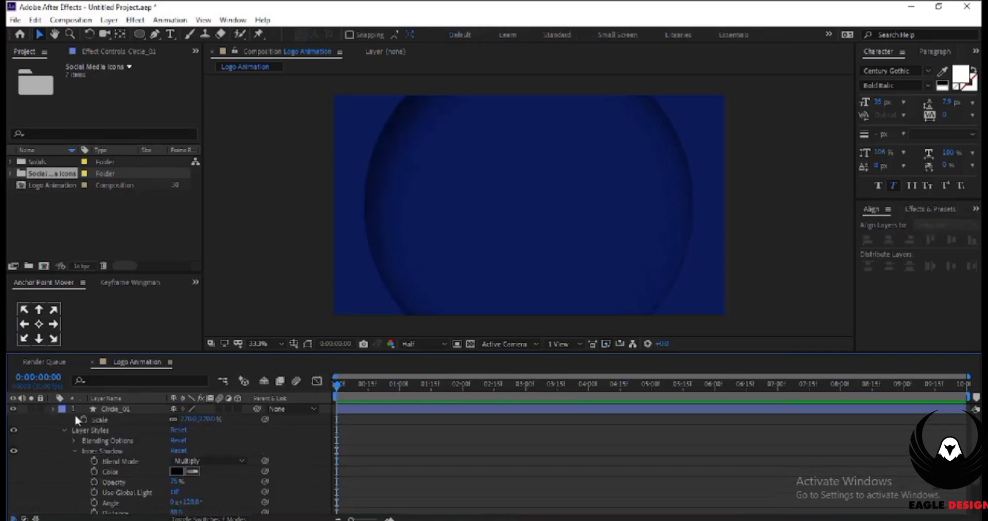
# Add Bevel and Emboss to Circle_01 and try Inner Shadow angle changes, ending at 120°
pyautogui.rightClick(121, 408)
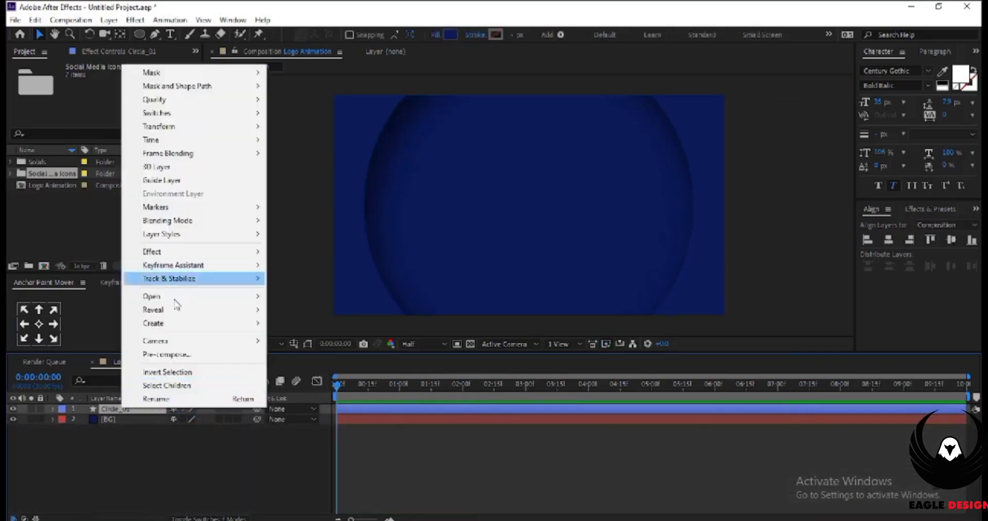
pyautogui.moveTo(173, 282)
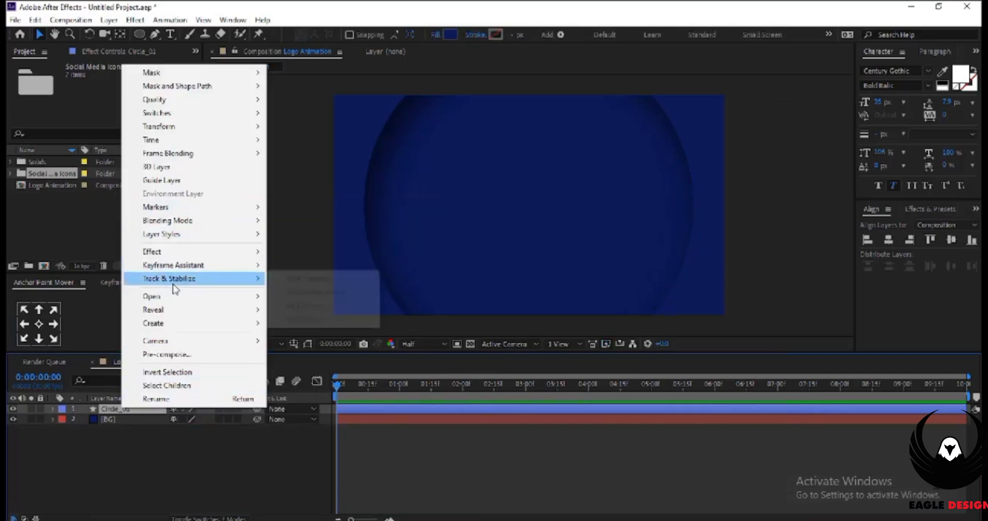
pyautogui.moveTo(175, 237)
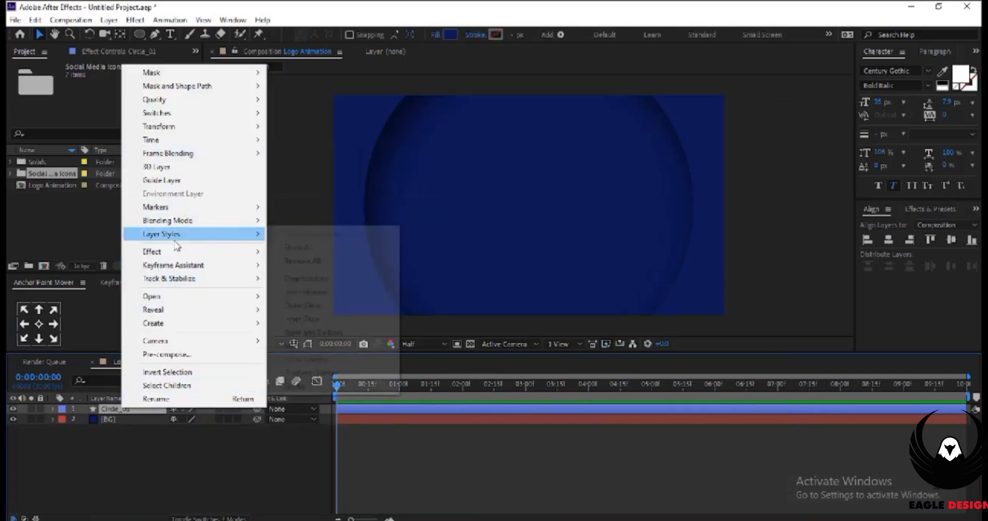
pyautogui.click(309, 331)
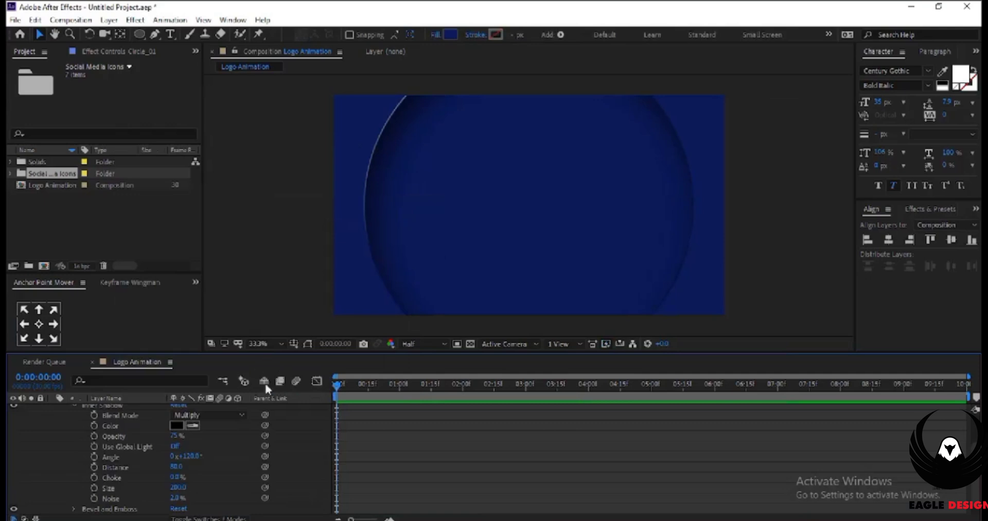
pyautogui.scroll(-1, 58, 464)
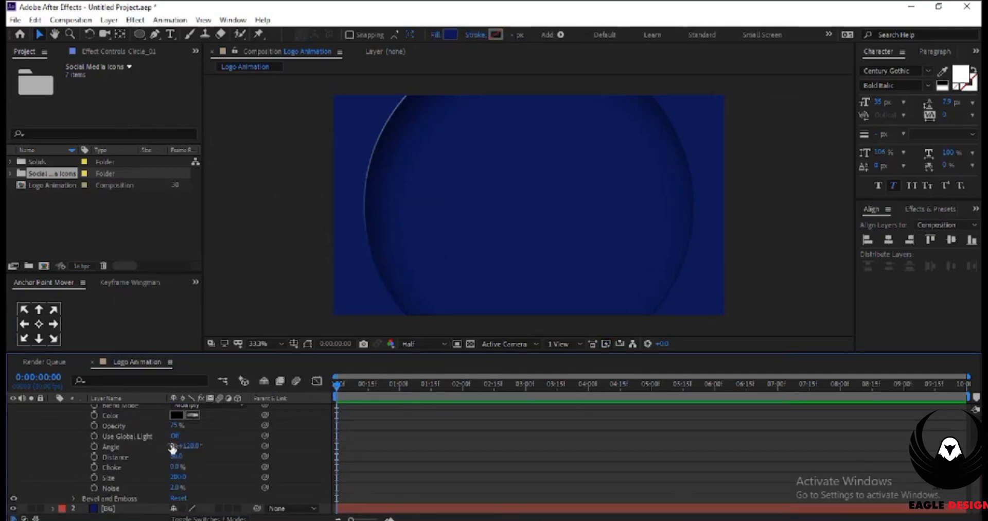
pyautogui.moveTo(174, 449); pyautogui.dragTo(191, 449)
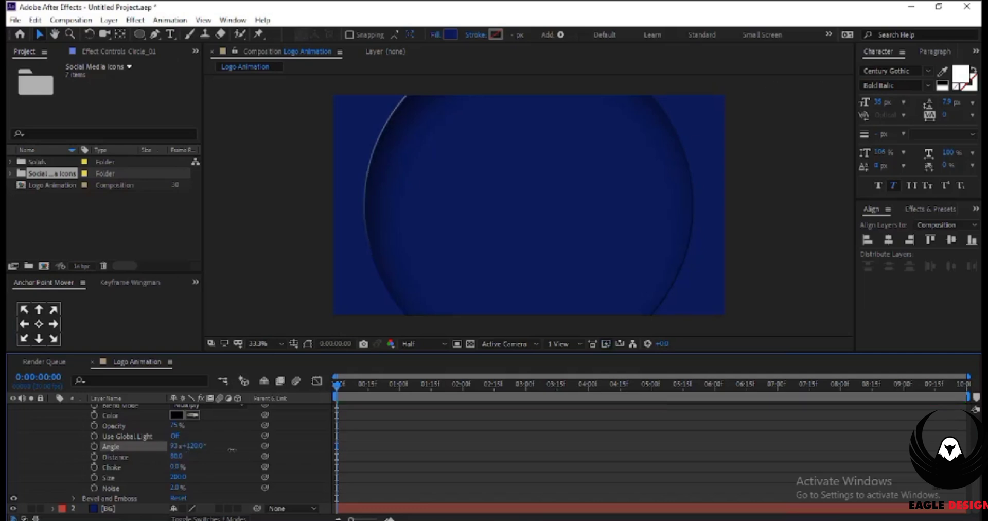
pyautogui.moveTo(219, 445)
pyautogui.mouseDown()
pyautogui.moveTo(330, 446)
pyautogui.moveTo(209, 445)
pyautogui.mouseUp()
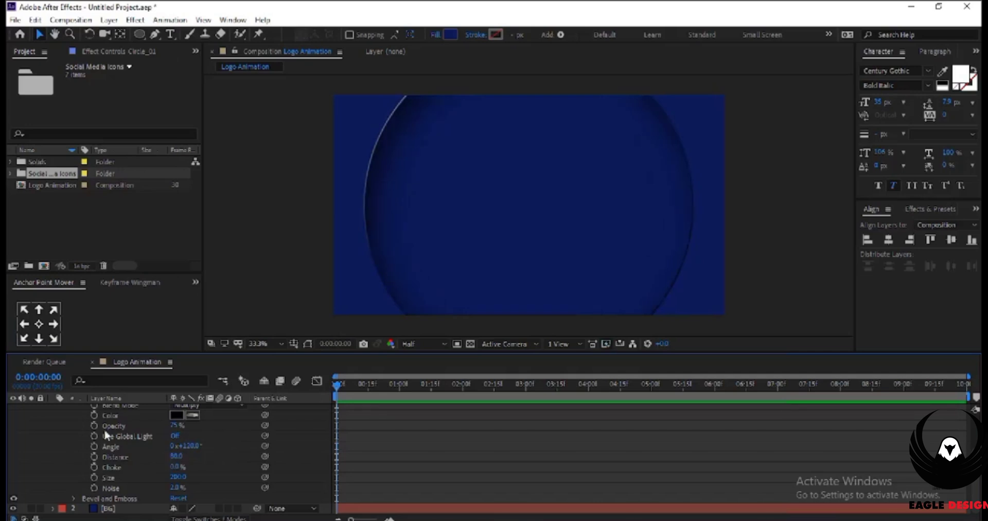
pyautogui.scroll(3, 69, 438)
pyautogui.click(64, 429)
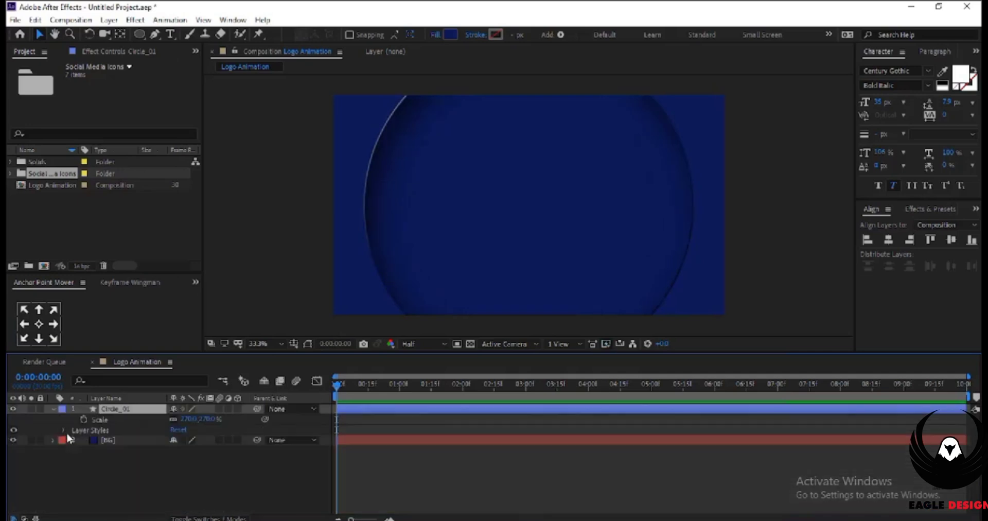
# Set the Bevel and Emboss angle to 309°
pyautogui.click(64, 430)
pyautogui.scroll(-1, 108, 412)
pyautogui.click(74, 430)
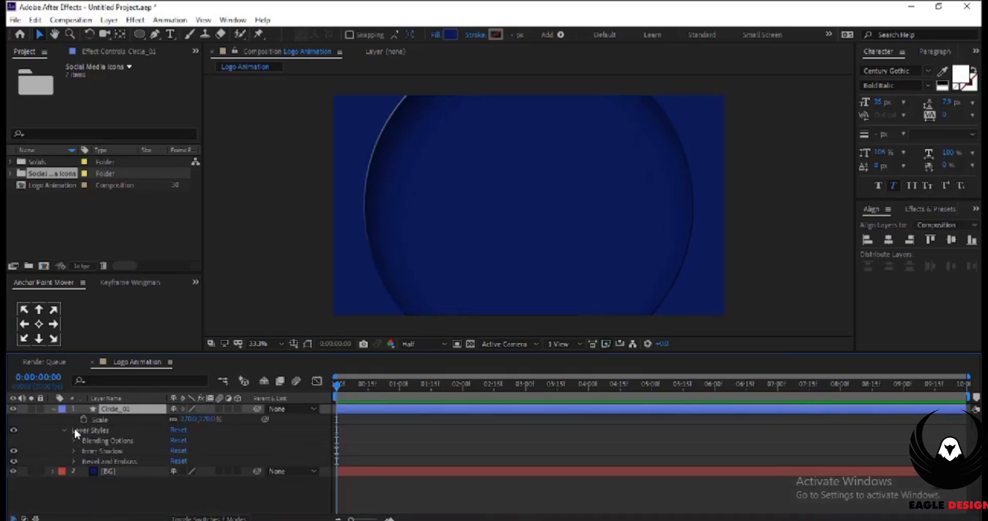
pyautogui.click(74, 461)
pyautogui.scroll(-3, 120, 452)
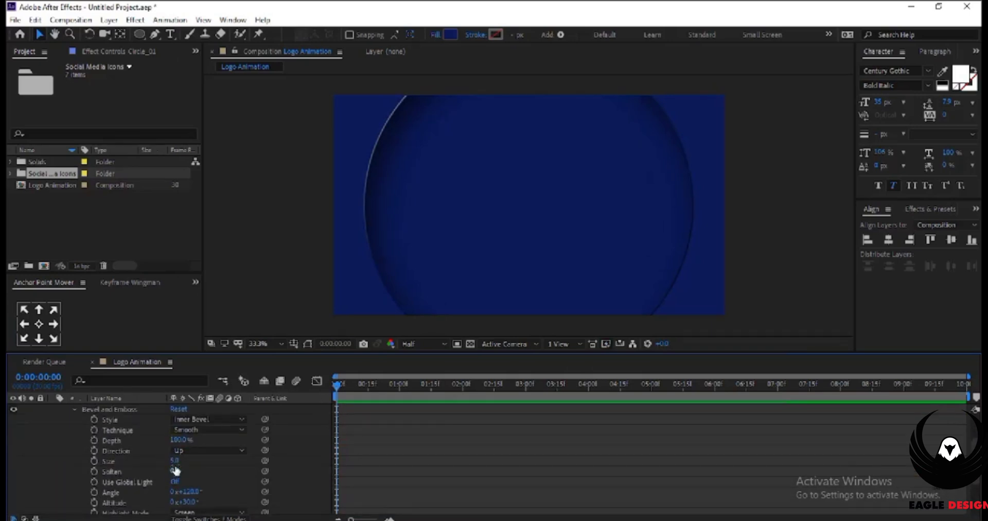
pyautogui.scroll(-1, 173, 479)
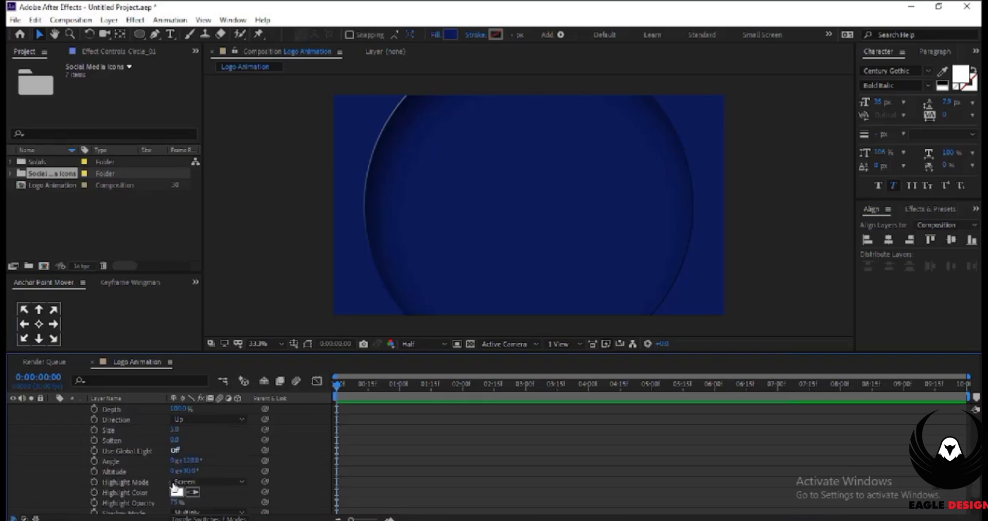
pyautogui.moveTo(196, 465); pyautogui.dragTo(295, 445)
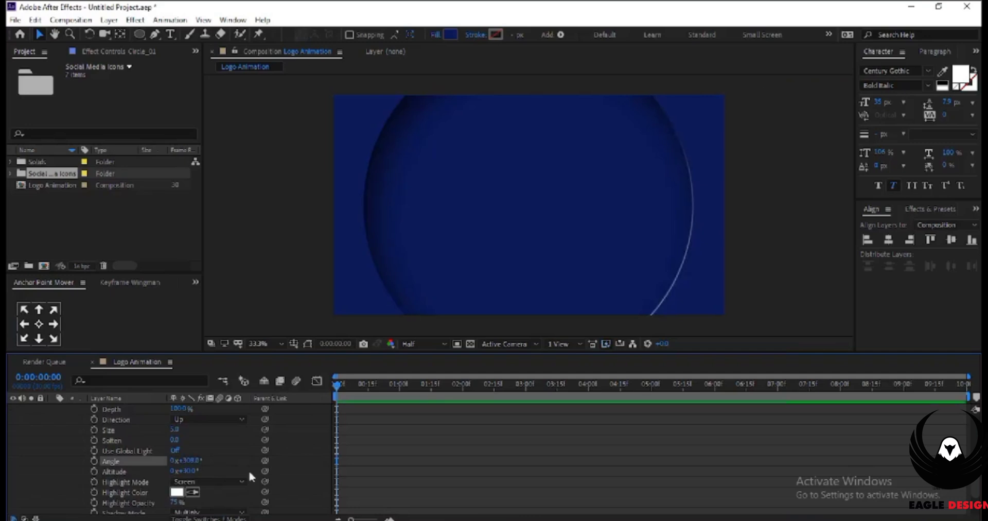
pyautogui.click(186, 459)
pyautogui.write('309')
pyautogui.press('Return')
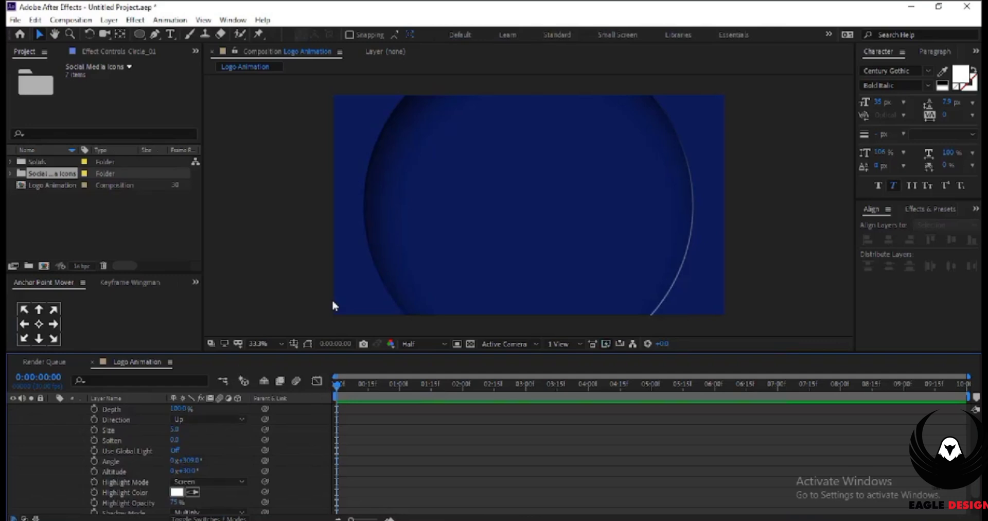
# Reduce the Bevel and Emboss size to 1 and collapse the layer properties
pyautogui.scroll(3, 331, 297)
pyautogui.scroll(-2, 333, 305)
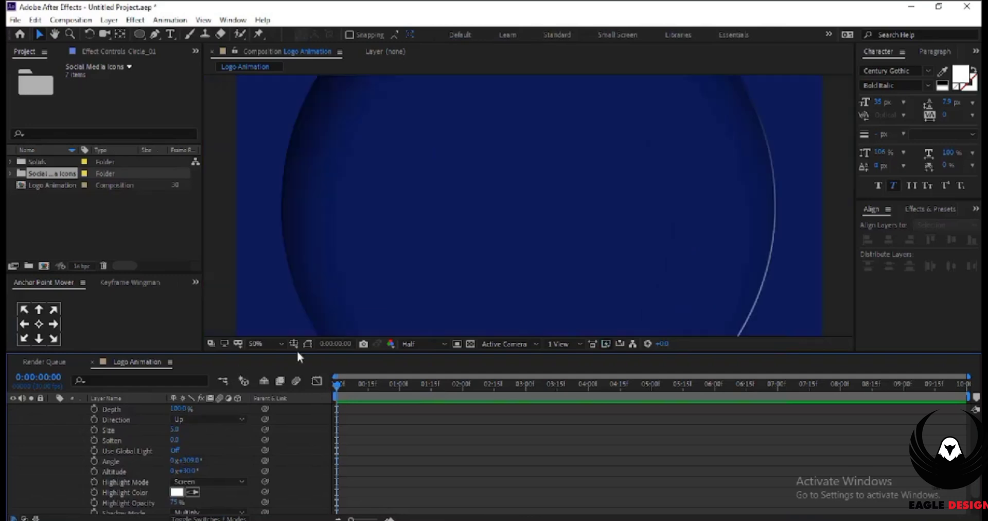
pyautogui.click(173, 429)
pyautogui.write('0')
pyautogui.press('Return')
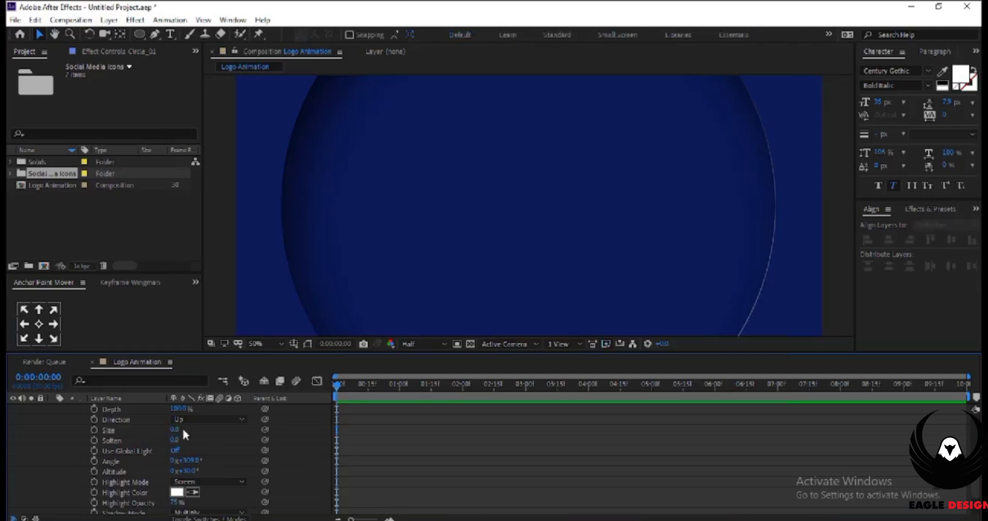
pyautogui.click(174, 429)
pyautogui.write('1')
pyautogui.press('Return')
pyautogui.press('Return')
pyautogui.press('Return')
pyautogui.scroll(3, 66, 413)
pyautogui.hotkey('ctrl', 'a')
# Keyframe Circle_01's Scale at 270% at 0:00:00:29 and 0% at the start
pyautogui.press('u')
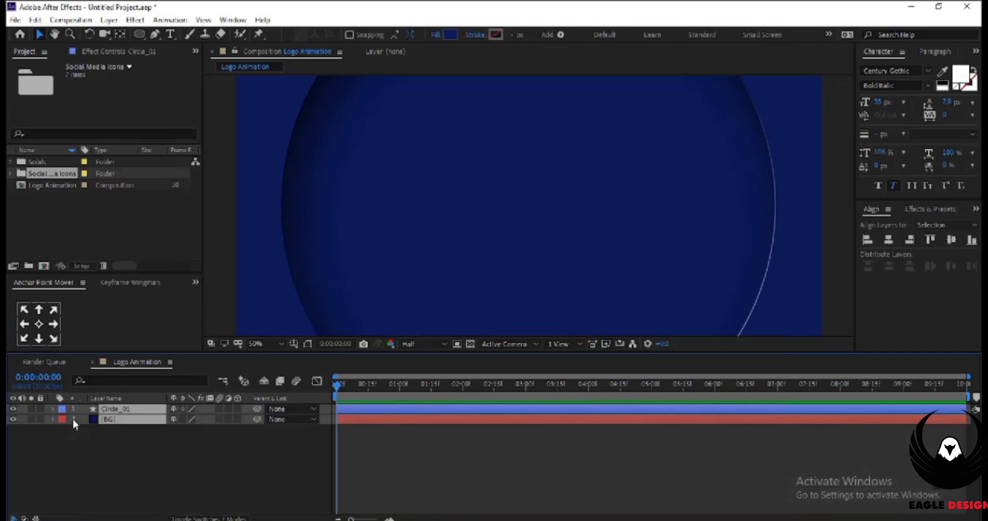
pyautogui.click(107, 399)
pyautogui.click(111, 412)
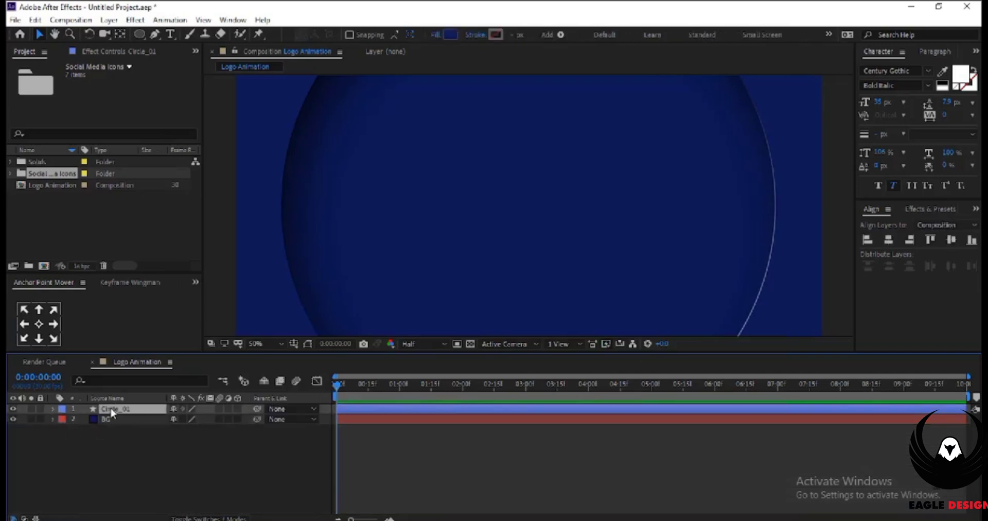
pyautogui.press('s')
pyautogui.moveTo(336, 392); pyautogui.dragTo(398, 385)
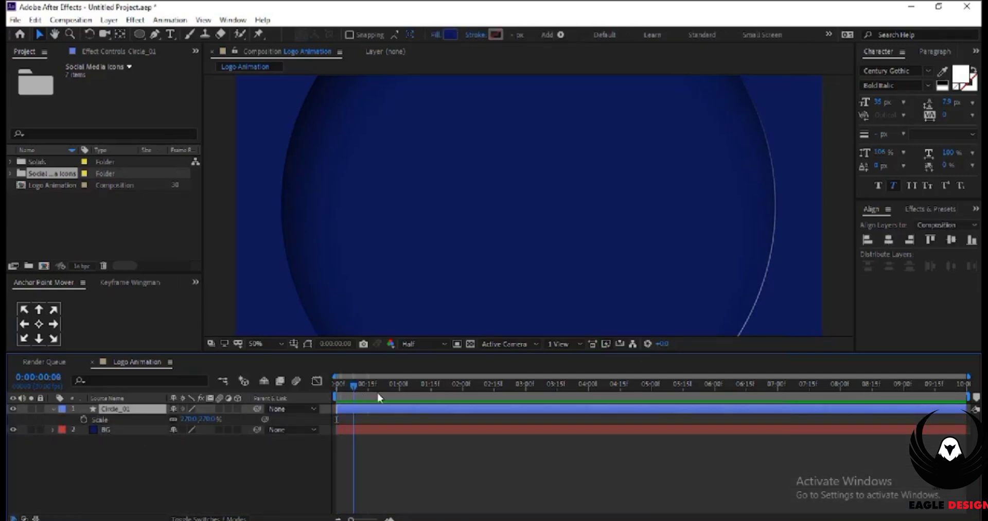
pyautogui.click(84, 420)
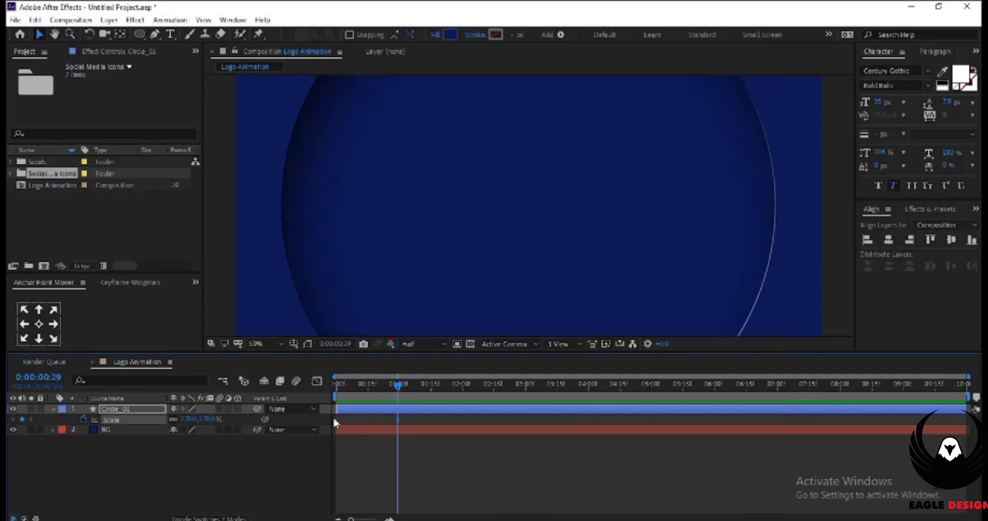
pyautogui.moveTo(399, 392); pyautogui.dragTo(337, 385)
pyautogui.click(189, 419)
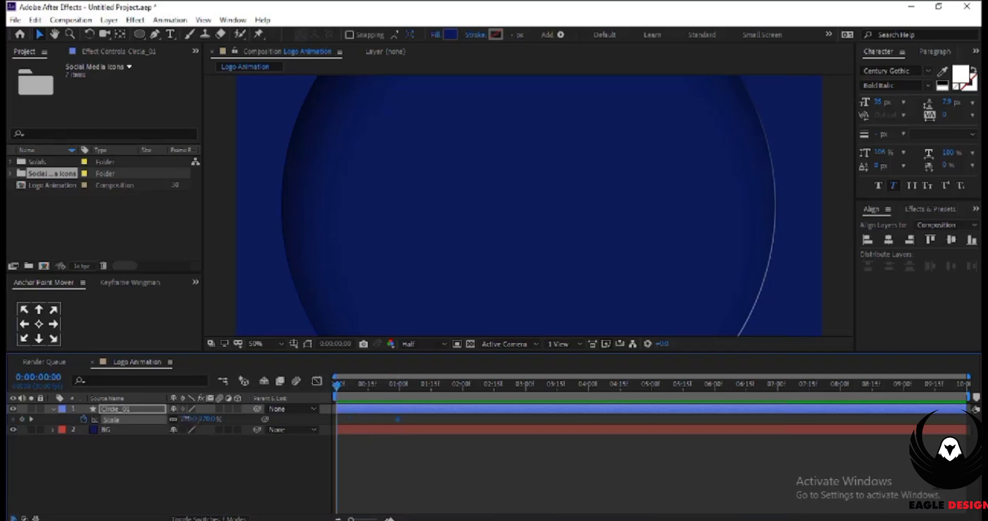
pyautogui.write('0')
pyautogui.press('Return')
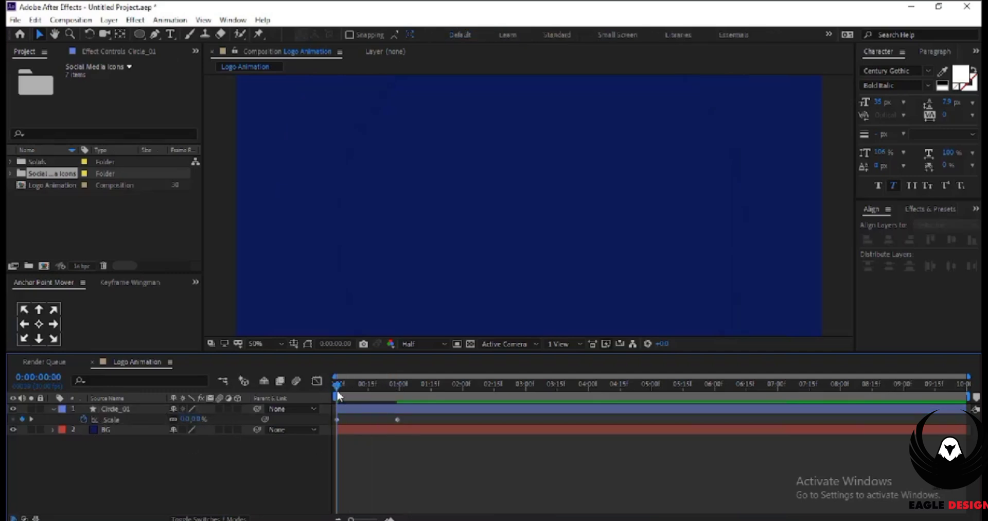
# Fit the comp in the viewer, preview the growth, enable motion blur, and select the keyframes
pyautogui.moveTo(337, 394); pyautogui.dragTo(381, 386)
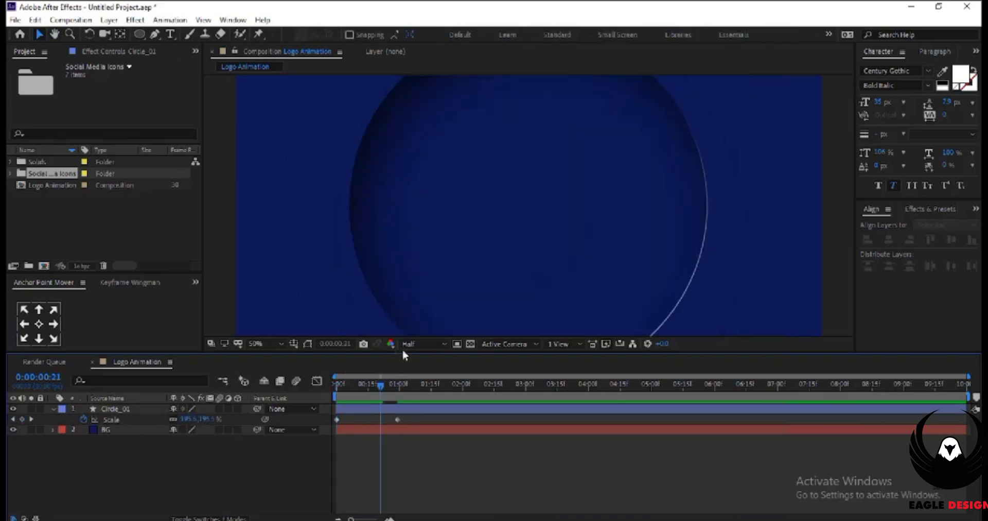
pyautogui.click(263, 343)
pyautogui.click(266, 135)
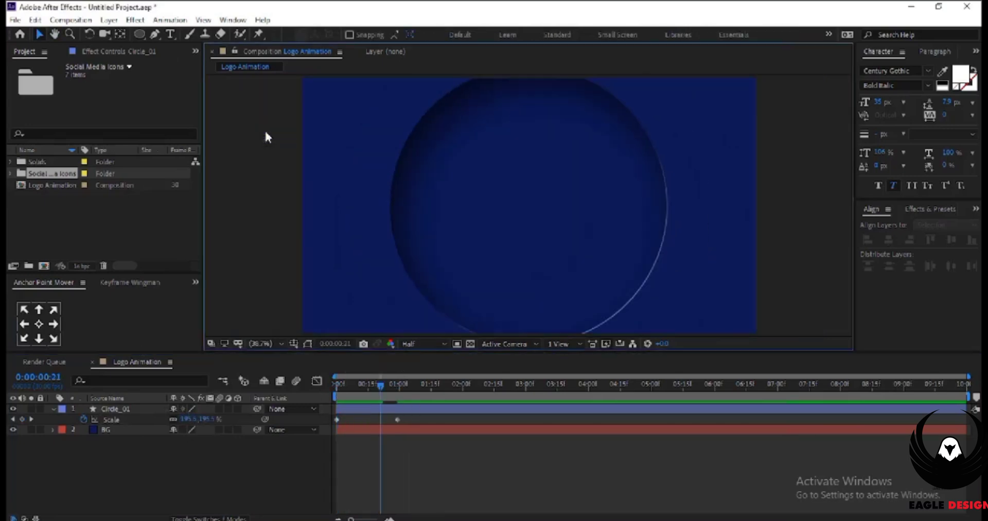
pyautogui.press('space')
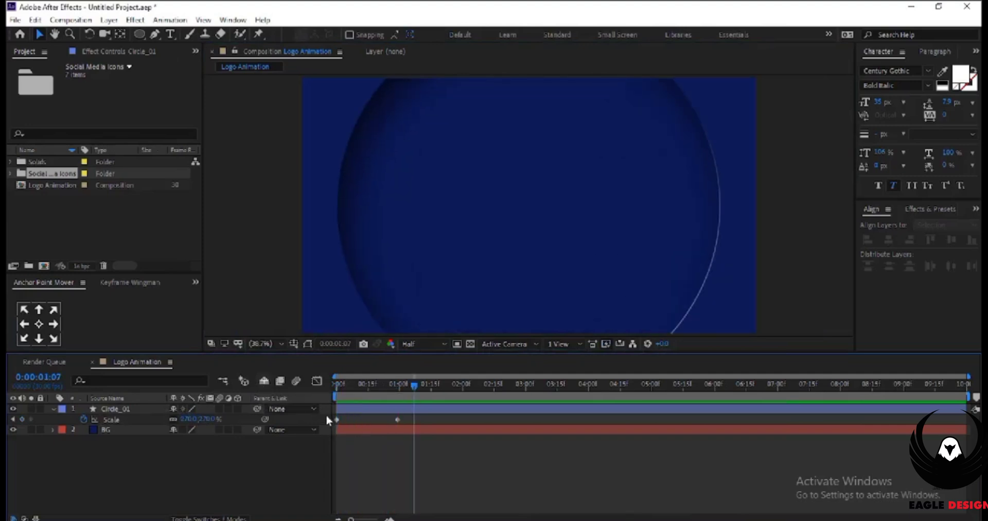
pyautogui.moveTo(329, 415); pyautogui.dragTo(402, 432)
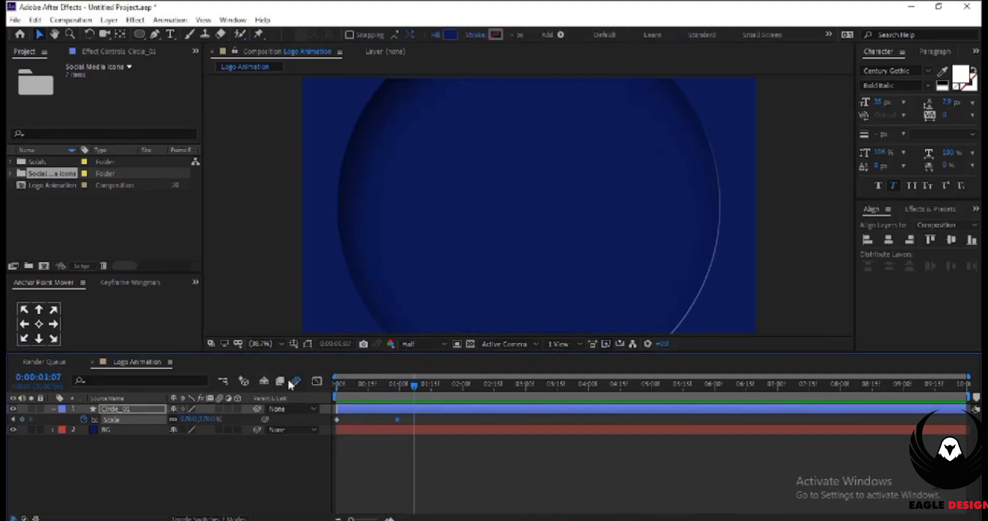
pyautogui.click(220, 408)
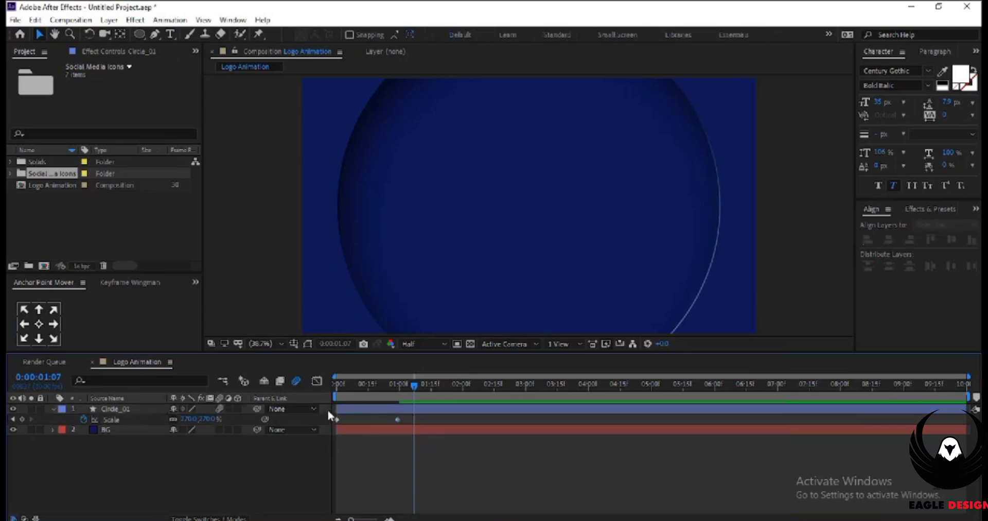
pyautogui.moveTo(327, 406); pyautogui.dragTo(440, 445)
# Apply Easy Ease to Circle_01's scale keyframes and pull the speed influence so it bursts out fast
pyautogui.rightClick(398, 426)
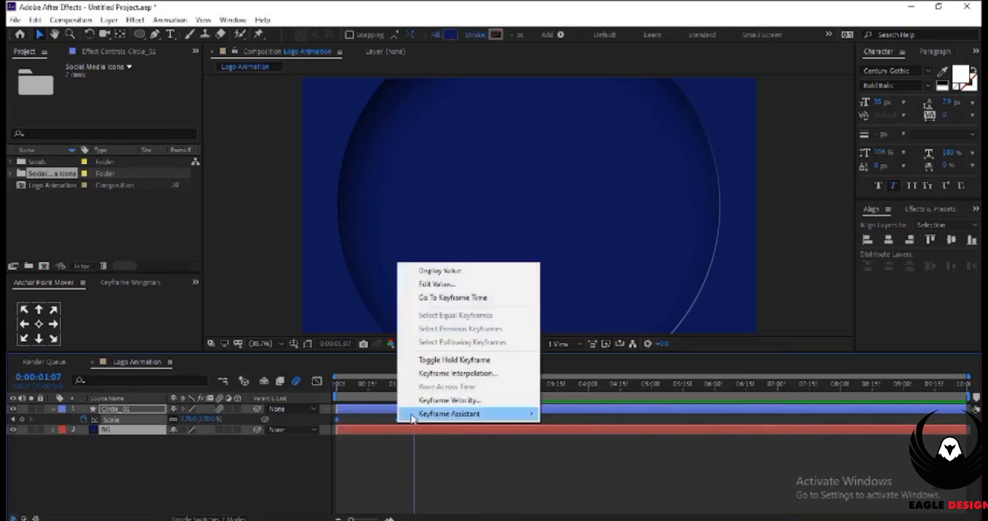
pyautogui.moveTo(453, 414)
pyautogui.click(566, 450)
pyautogui.click(317, 381)
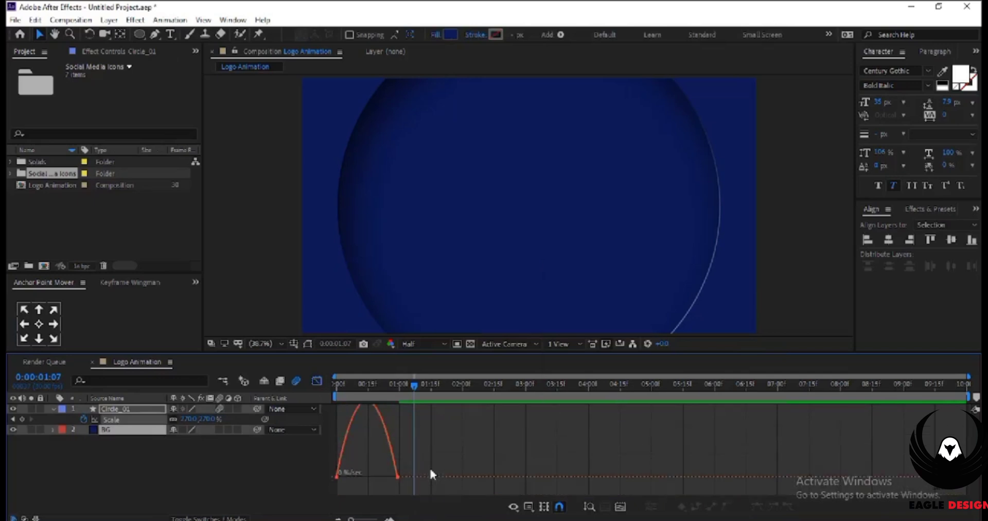
pyautogui.moveTo(388, 474); pyautogui.dragTo(366, 474)
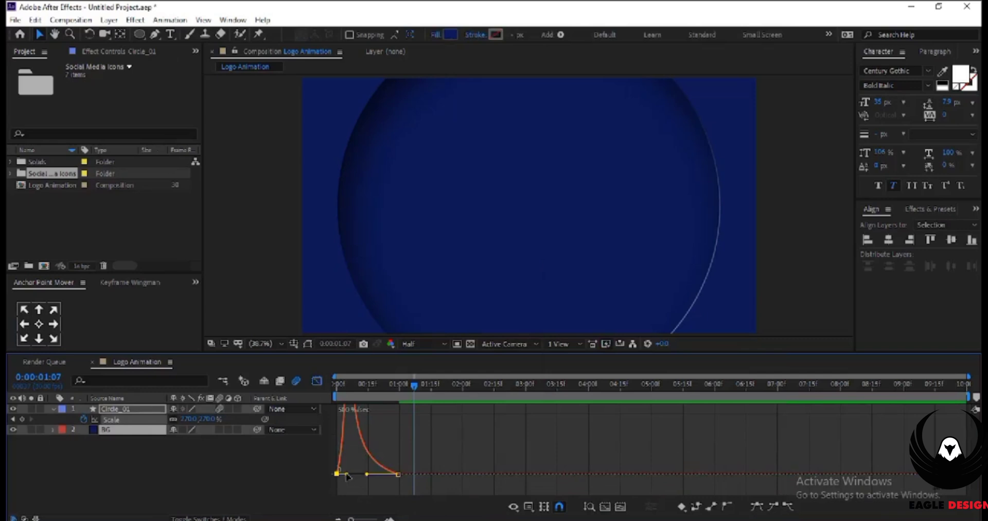
pyautogui.click(317, 381)
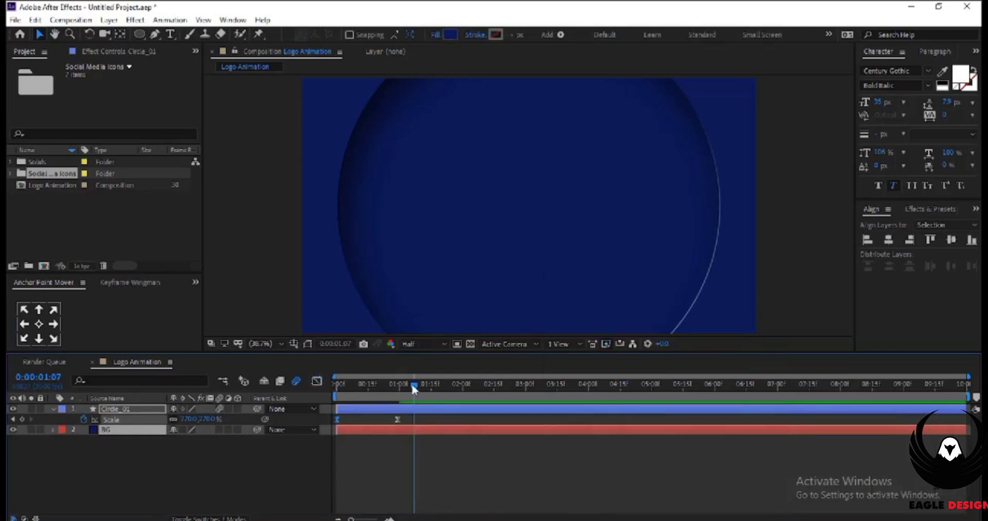
# Preview the eased scale, then jump to the last keyframe and collapse and reselect Circle_01
pyautogui.press('space')
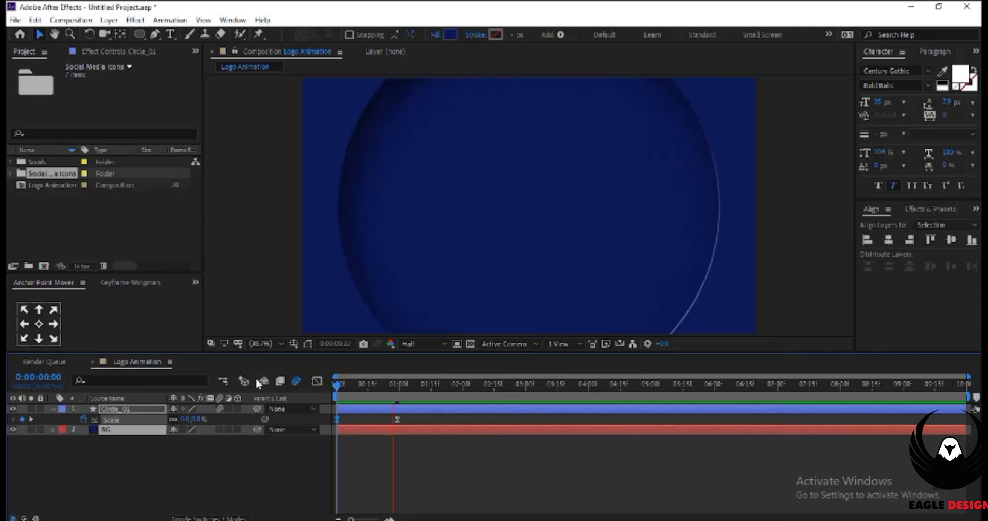
pyautogui.press('space')
pyautogui.click(397, 385)
pyautogui.click(128, 453)
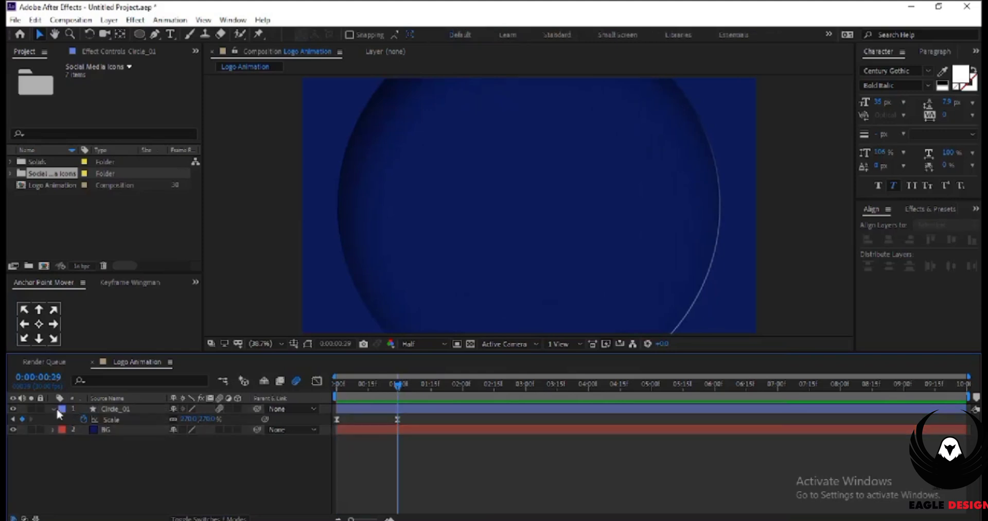
pyautogui.click(53, 408)
pyautogui.click(123, 408)
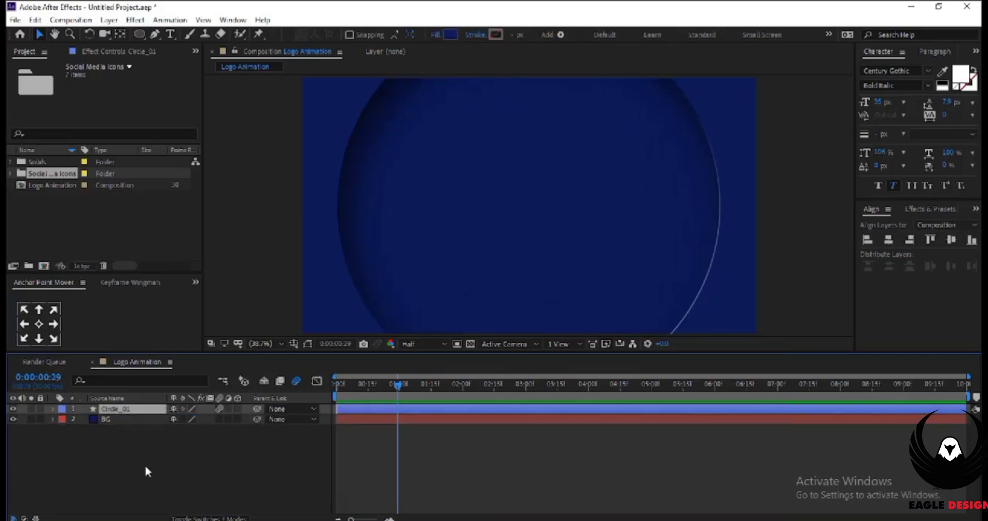
# Duplicate Circle_01 into Circle_02 and shift its scale keyframes to start slightly later
pyautogui.hotkey('ctrl', 'd')
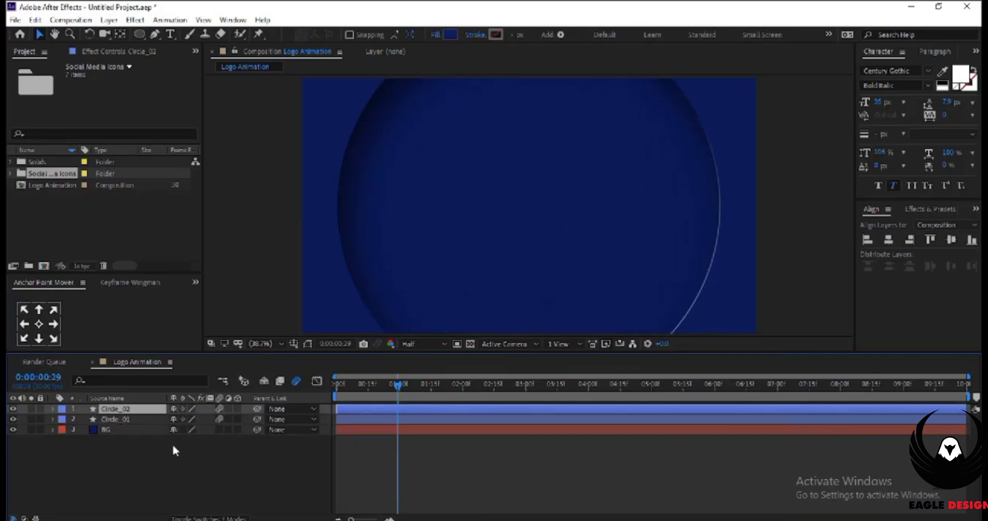
pyautogui.press('u')
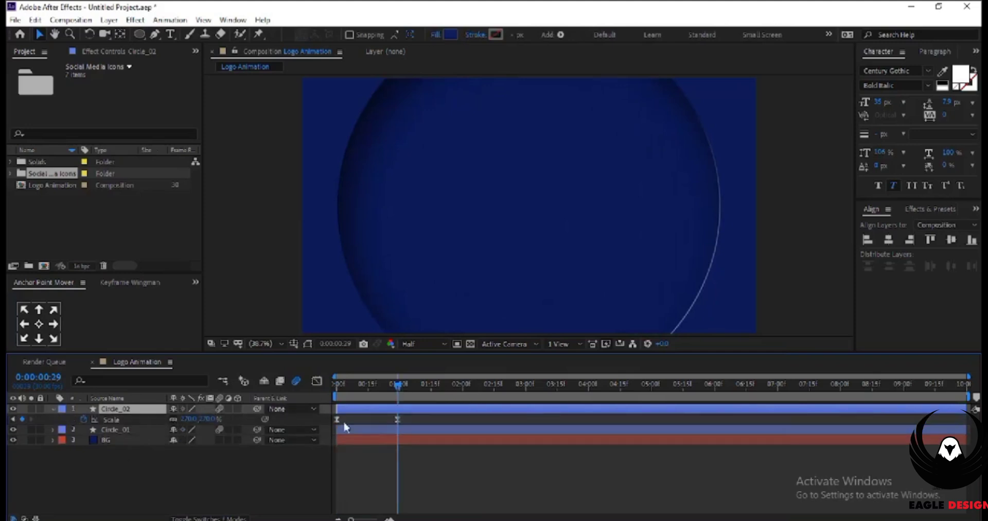
pyautogui.moveTo(391, 418); pyautogui.dragTo(405, 428)
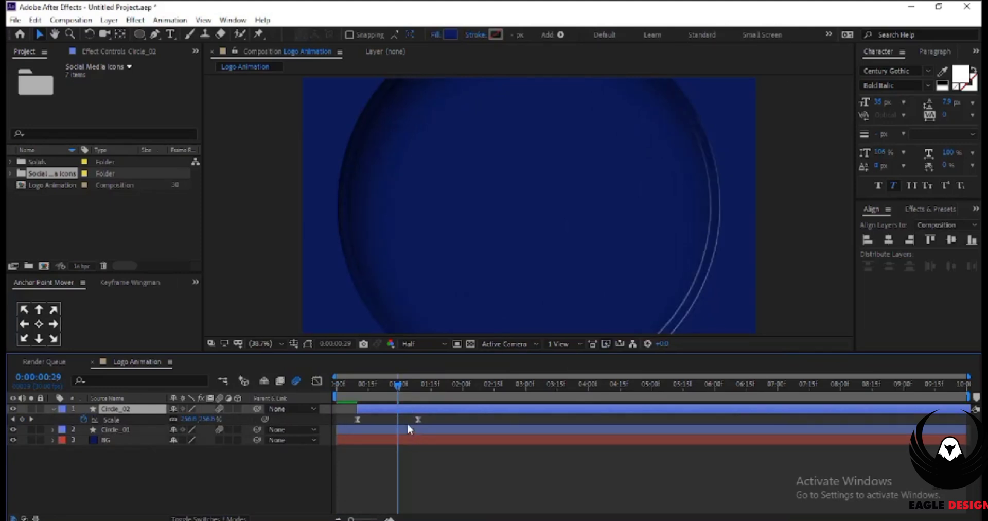
pyautogui.click(398, 418)
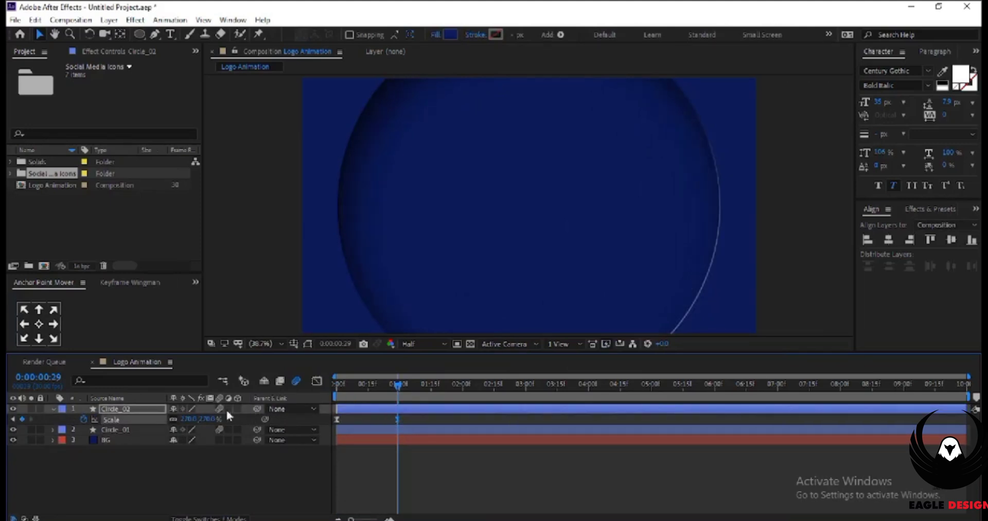
# Set Circle_02's final Scale keyframe value to exactly 200%
pyautogui.moveTo(196, 418); pyautogui.dragTo(160, 410)
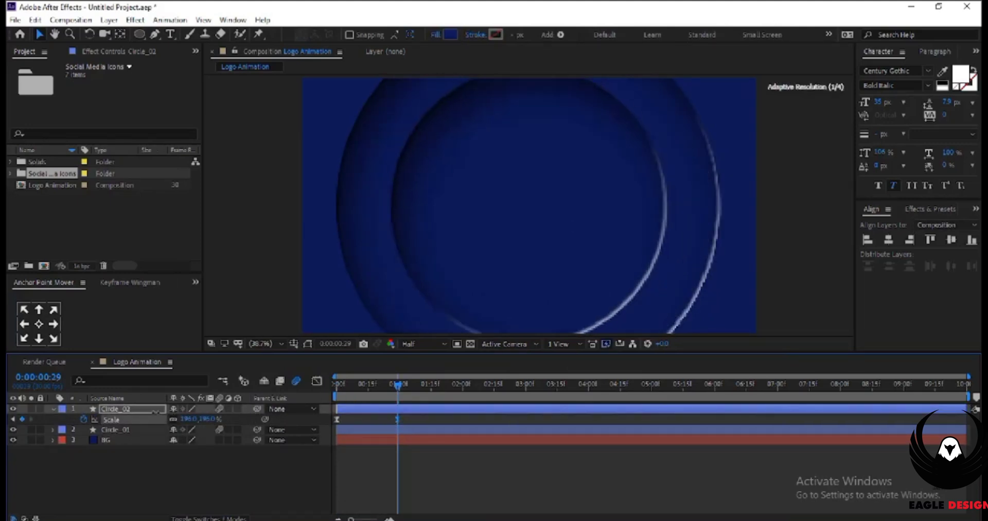
pyautogui.moveTo(159, 411); pyautogui.dragTo(208, 423)
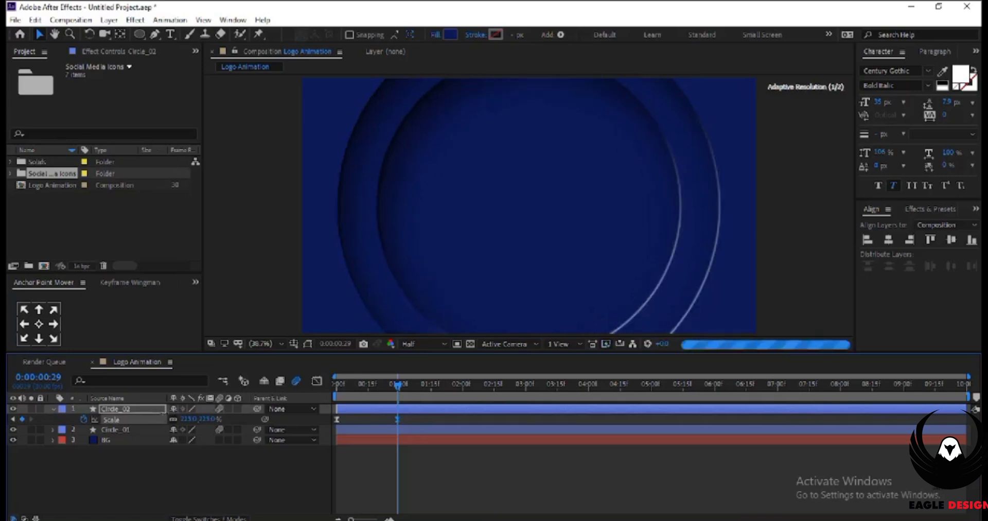
pyautogui.click(208, 423)
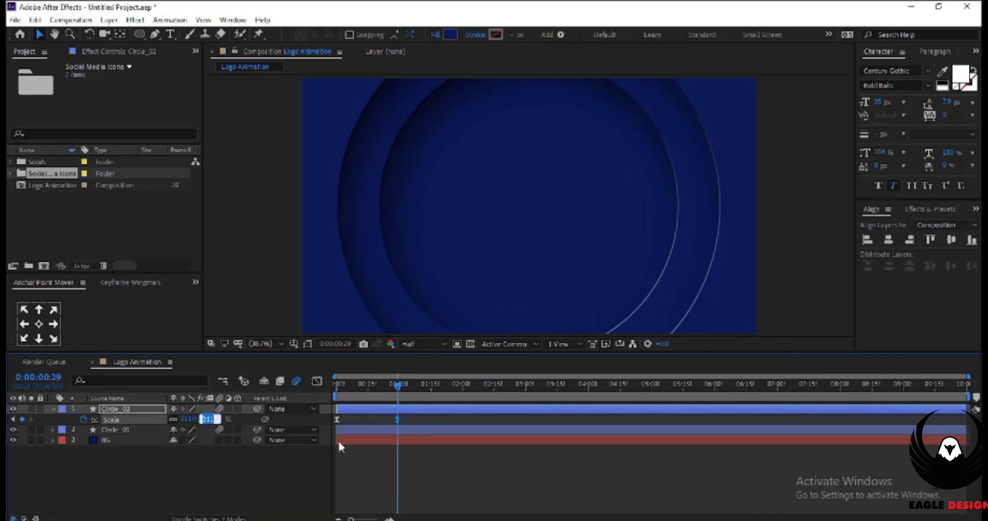
pyautogui.write('200')
pyautogui.click(301, 481)
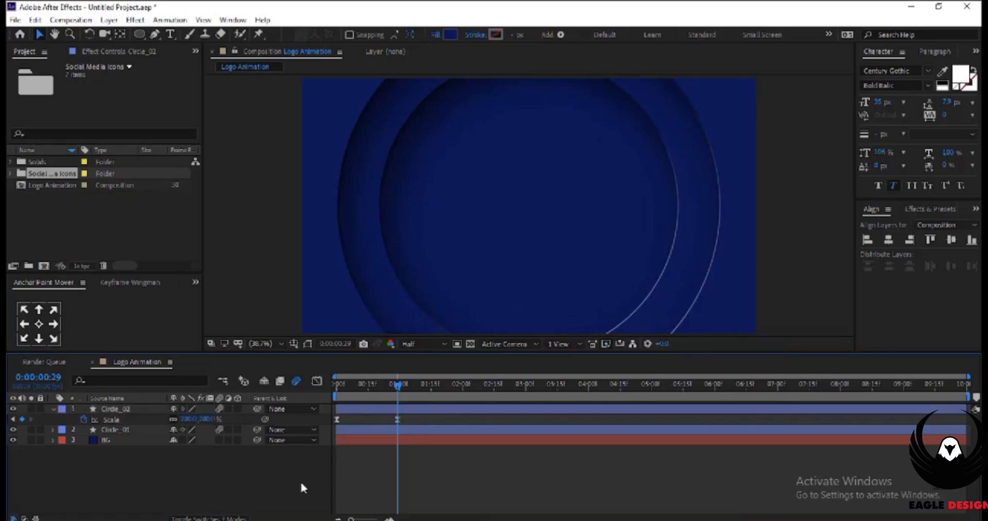
# Duplicate Circle_02 to create a new Circle_03 layer
pyautogui.click(115, 408)
pyautogui.hotkey('ctrl', 'd')
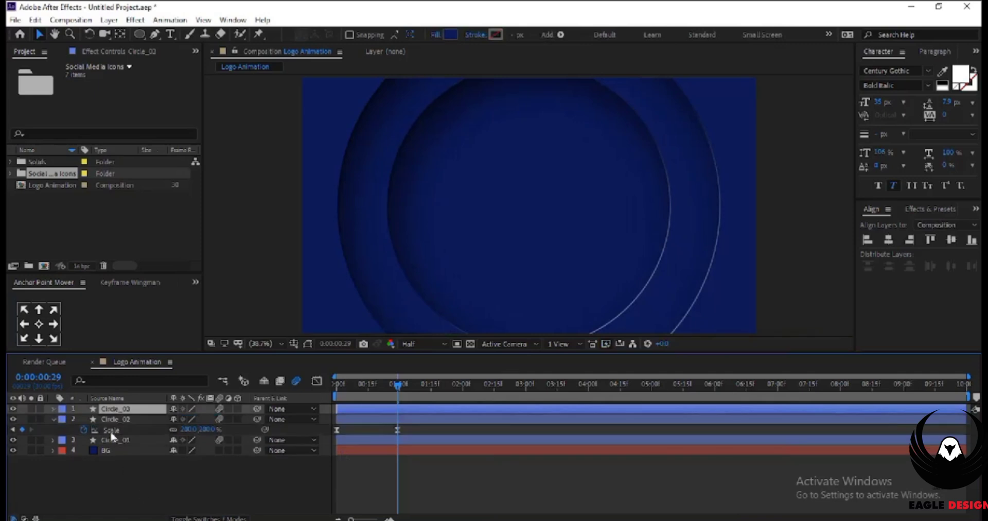
pyautogui.click(112, 421)
pyautogui.hotkey('ctrl', 'a')
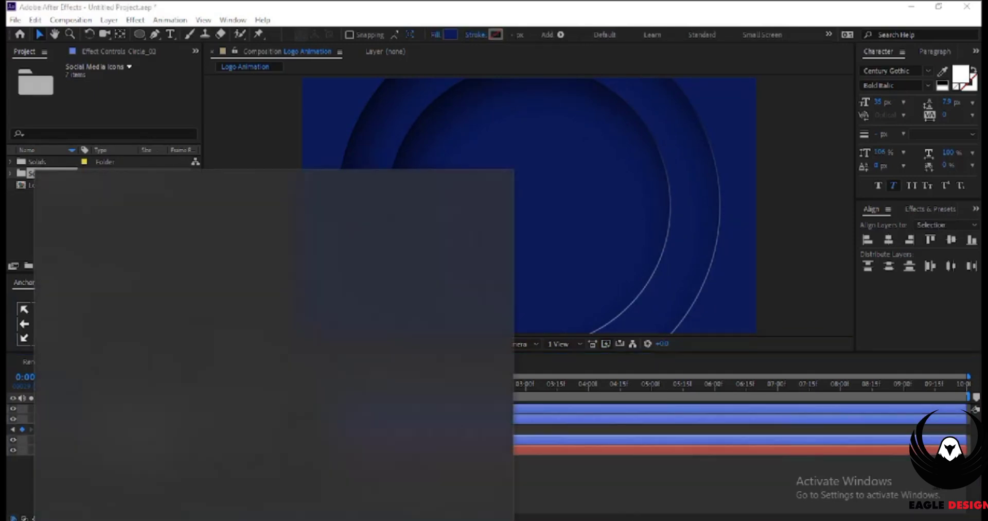
pyautogui.click(622, 465)
# Set Circle_03's Scale keyframe to 145% and return to the comp start
pyautogui.click(123, 408)
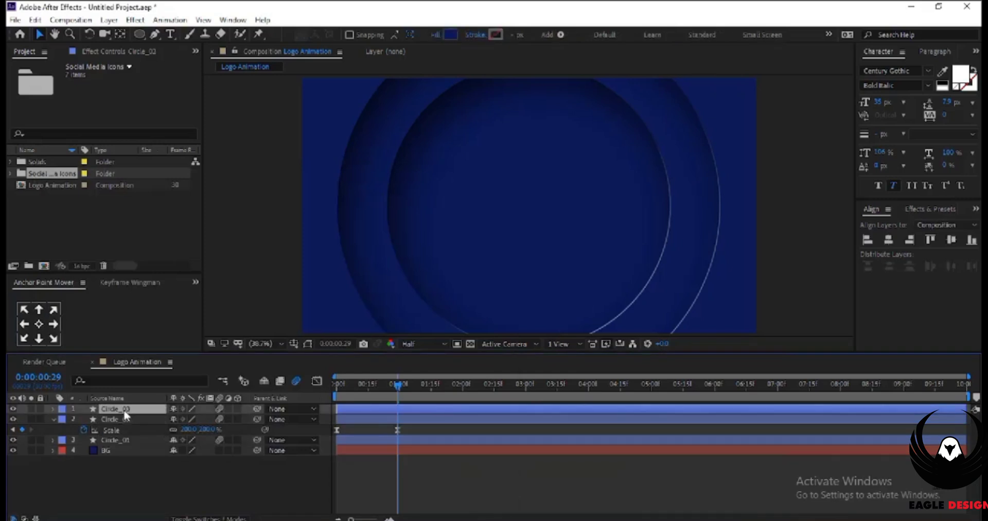
pyautogui.press('s')
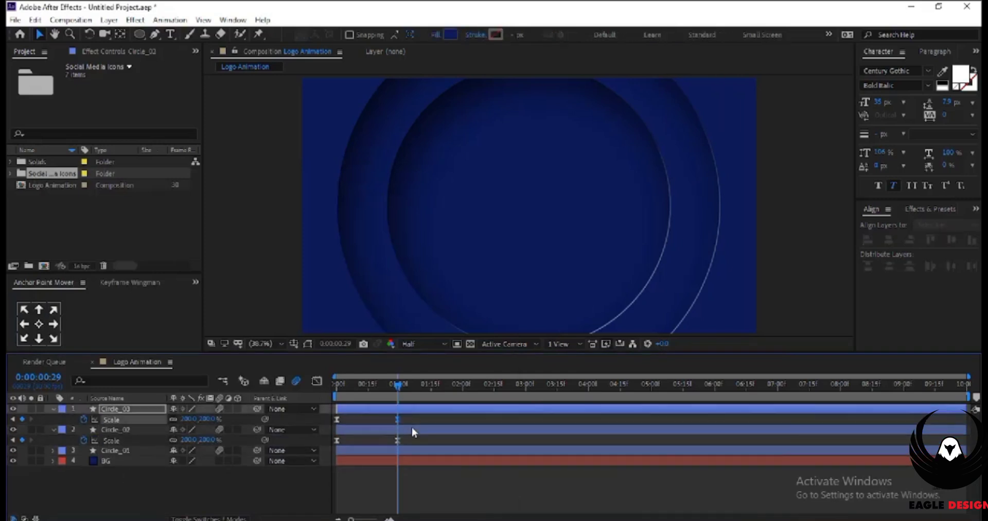
pyautogui.moveTo(198, 418); pyautogui.dragTo(162, 418)
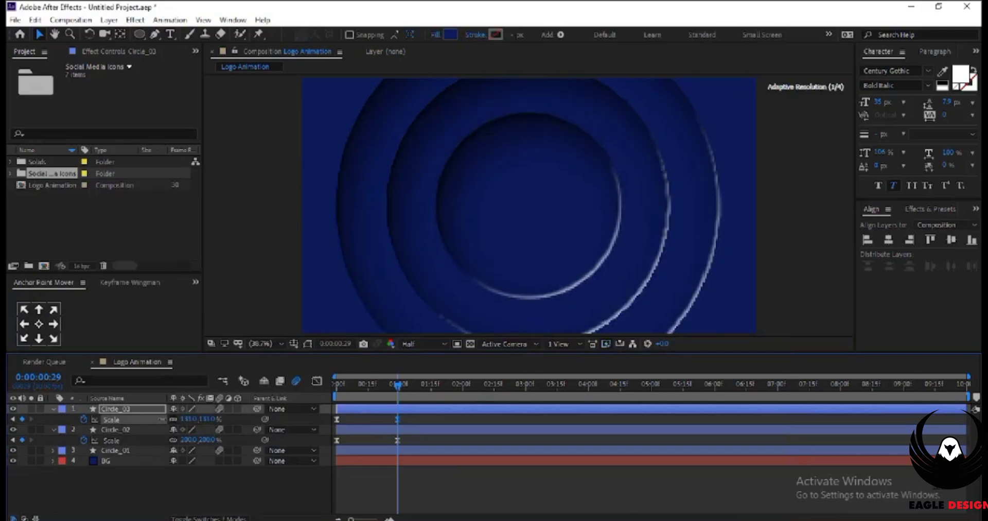
pyautogui.click(209, 418)
pyautogui.write('145')
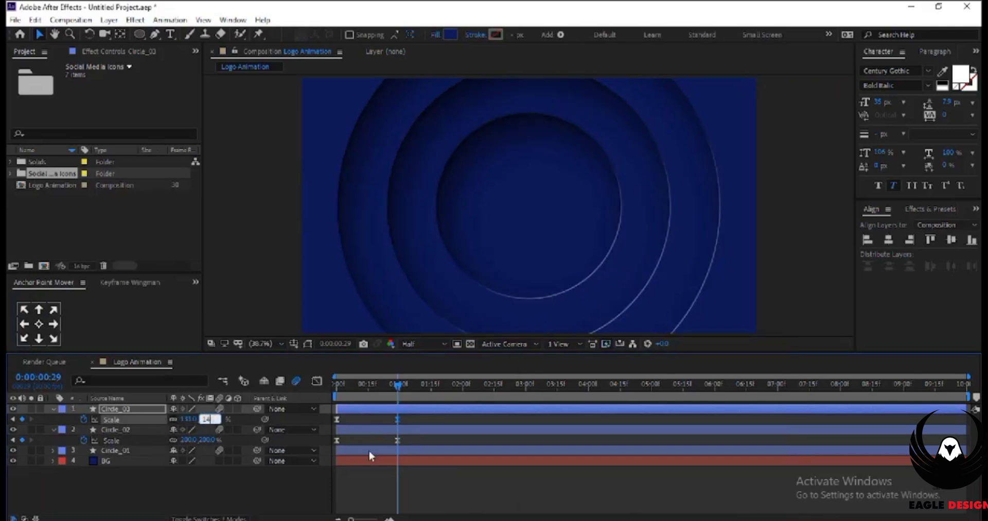
pyautogui.click(276, 486)
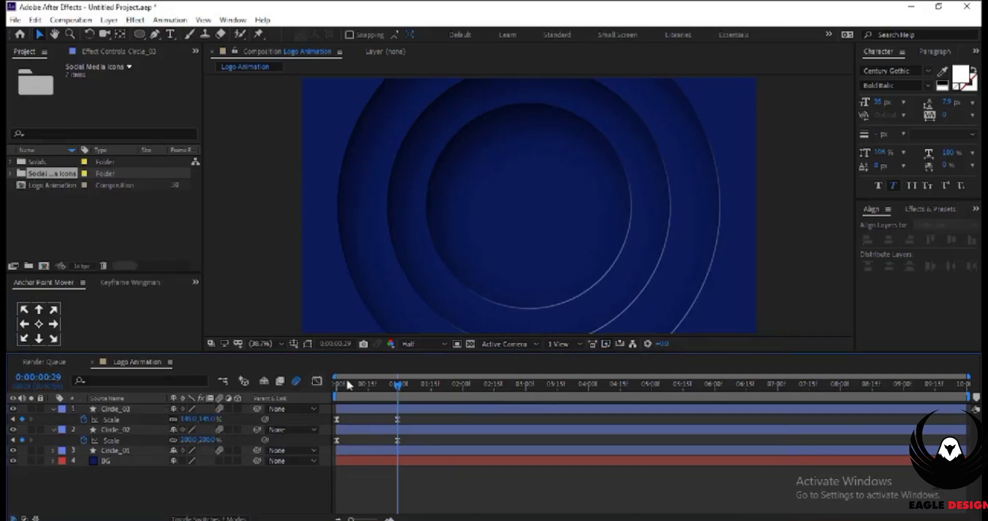
pyautogui.press('Home')
# Preview the three-ring animation with no layers selected
pyautogui.press('space')
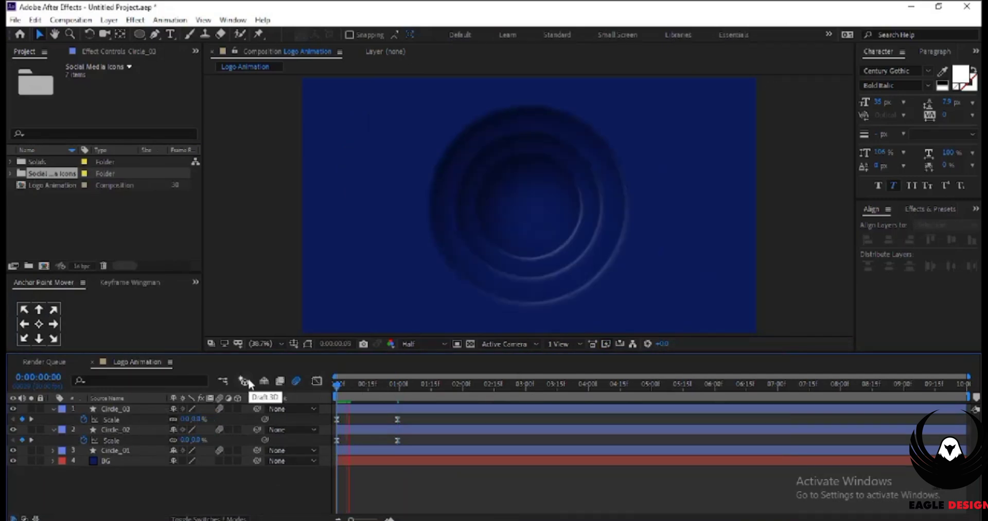
pyautogui.click(110, 410)
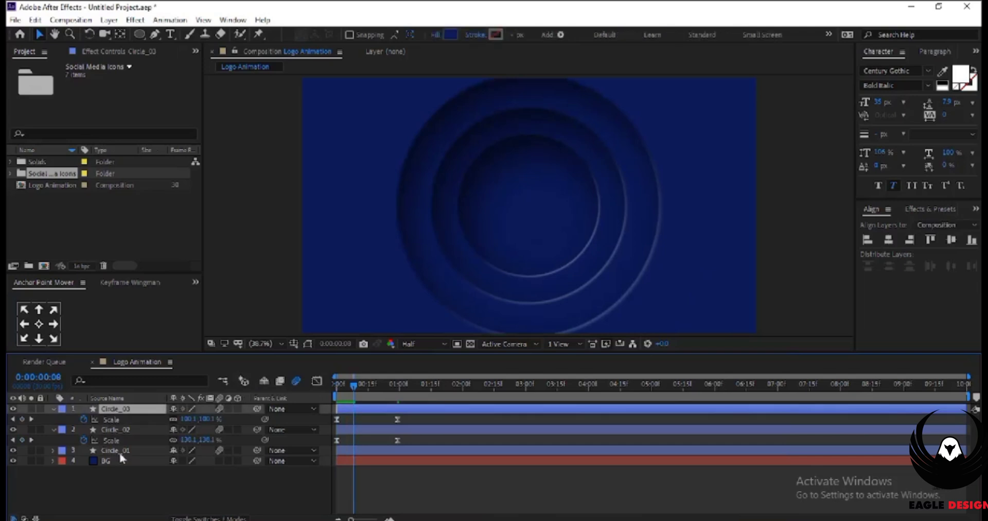
pyautogui.click(123, 494)
pyautogui.click(115, 411)
pyautogui.click(116, 488)
pyautogui.press('space')
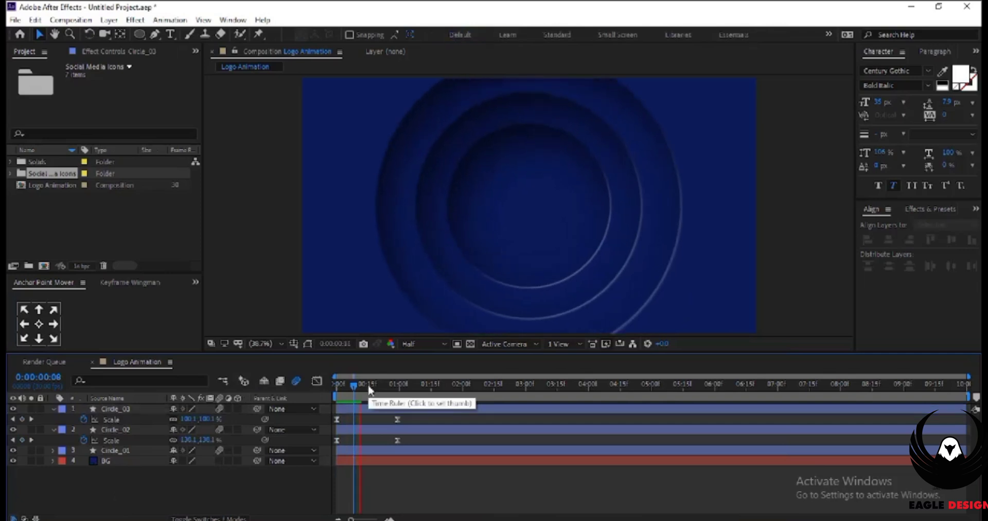
pyautogui.press('space')
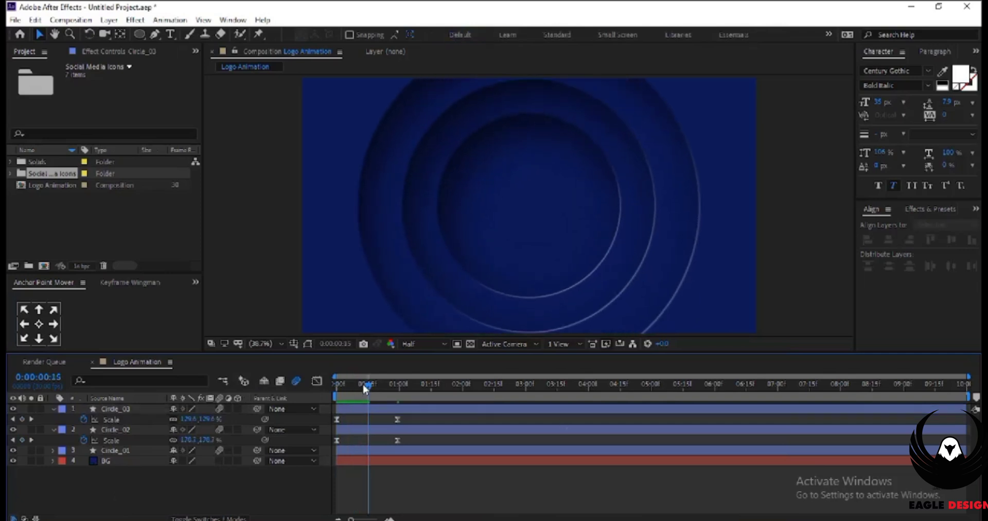
# End the work area at about 3 seconds and preview the rings from the start
pyautogui.moveTo(364, 388); pyautogui.dragTo(527, 389)
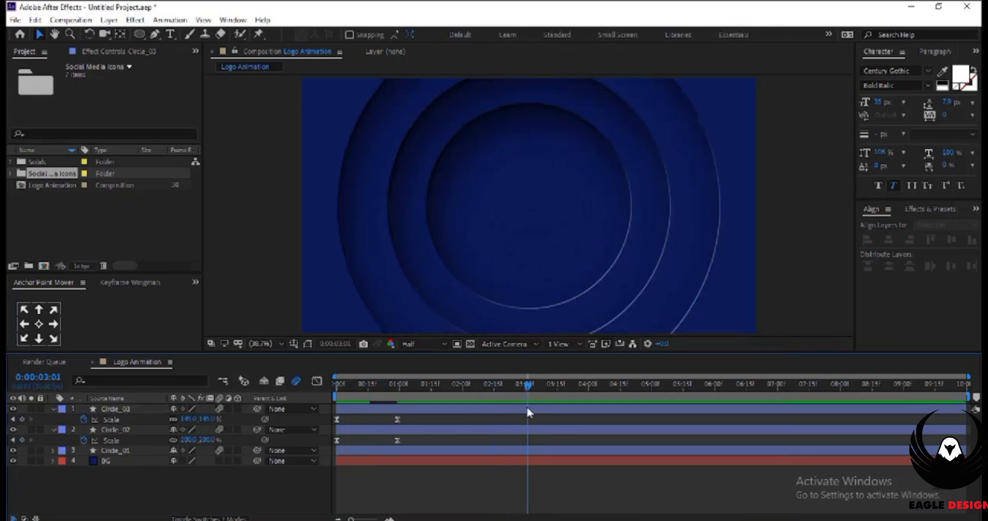
pyautogui.press('n')
pyautogui.press('Home')
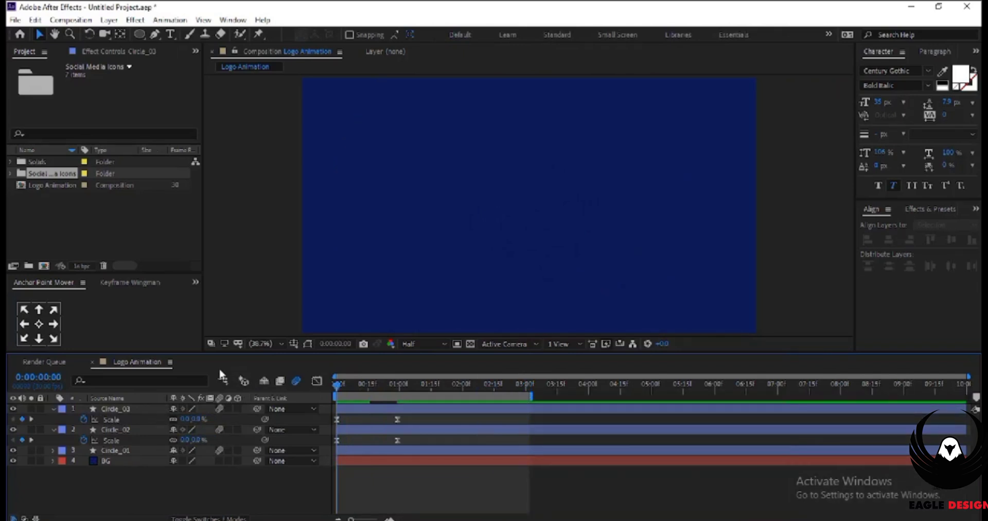
pyautogui.press('space')
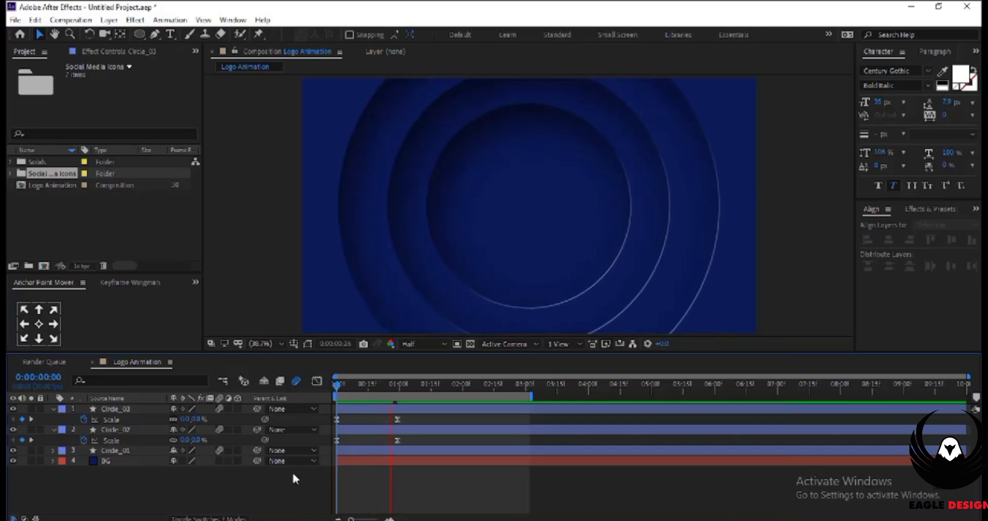
pyautogui.press('space')
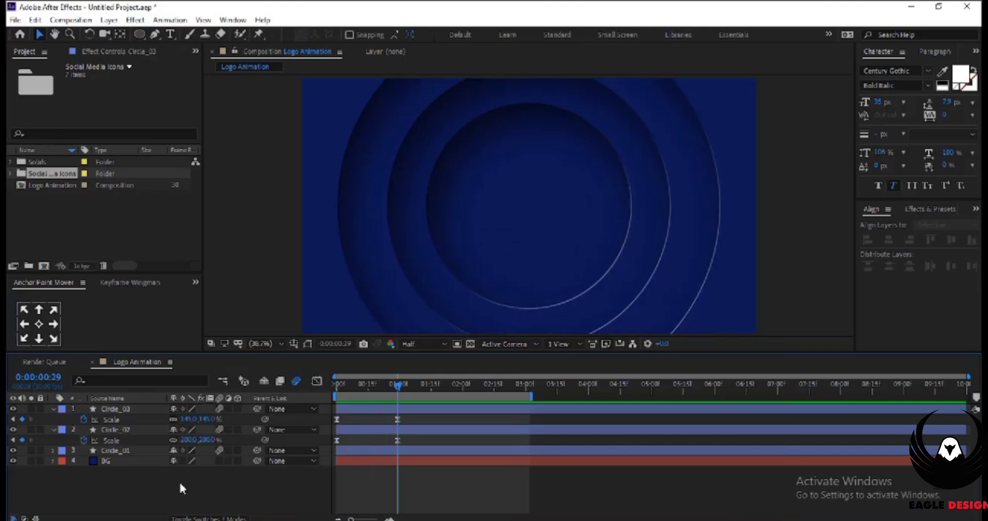
# Collapse all layers and show only Scale for Circle_01, Circle_02 and Circle_03
pyautogui.hotkey('ctrl', 'a')
pyautogui.press('u')
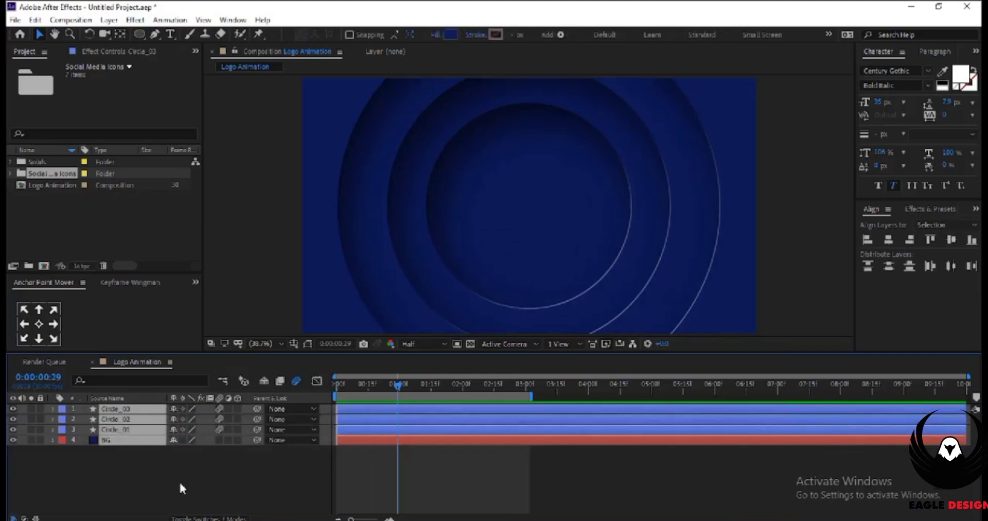
pyautogui.click(179, 480)
pyautogui.click(136, 428)
pyautogui.keyDown('ctrl'); pyautogui.click(135, 417); pyautogui.keyUp('ctrl')
pyautogui.keyDown('ctrl'); pyautogui.click(135, 410); pyautogui.keyUp('ctrl')
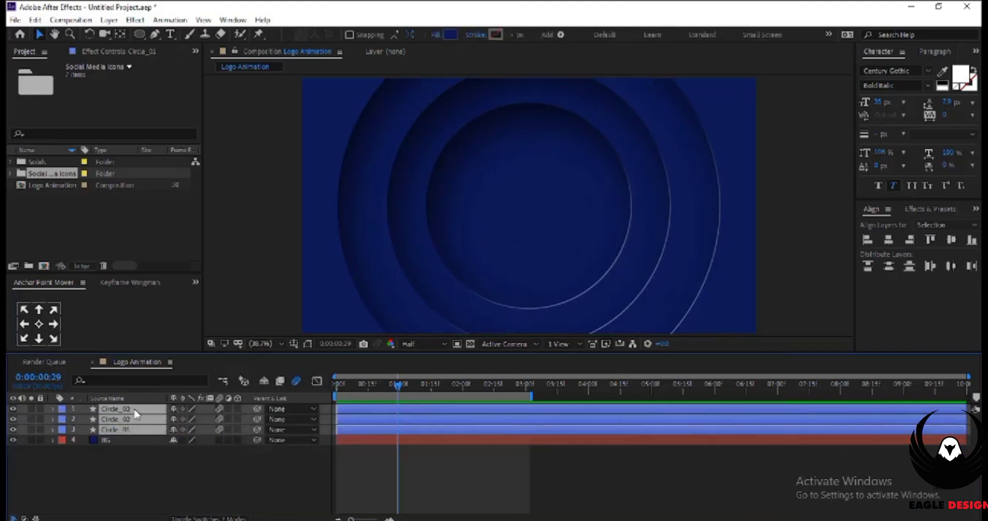
pyautogui.press('s')
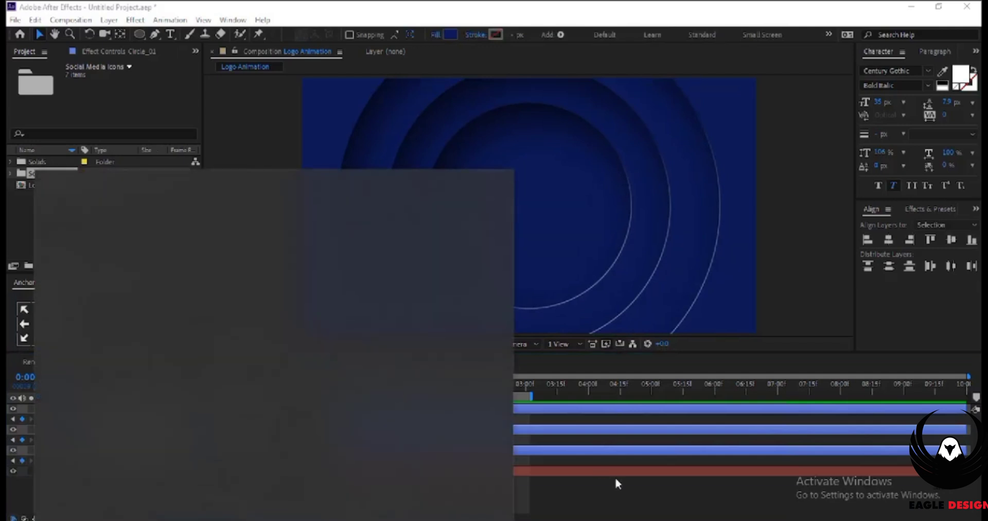
pyautogui.click(614, 476)
# Shift Circle_03 and Circle_02 so their animation starts at 15 frames
pyautogui.moveTo(398, 384); pyautogui.dragTo(368, 385)
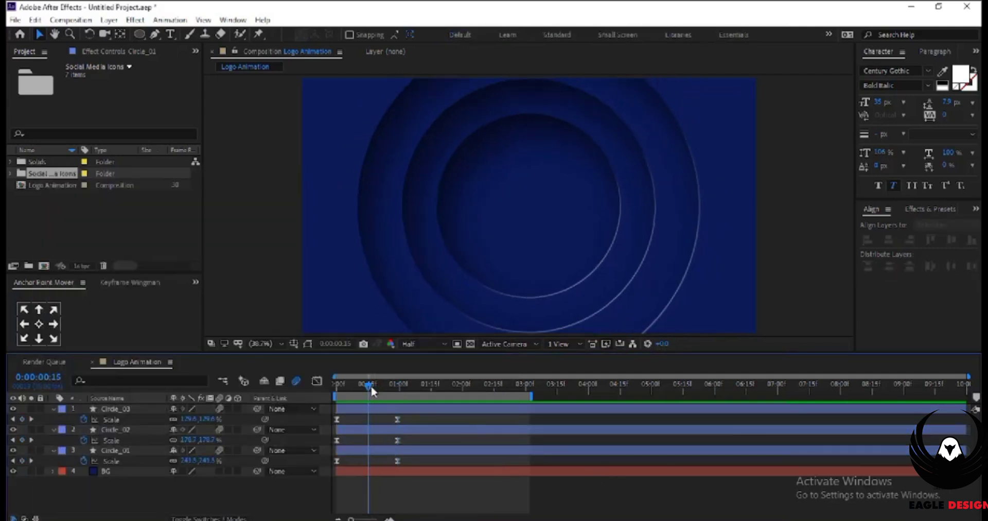
pyautogui.click(115, 408)
pyautogui.keyDown('ctrl'); pyautogui.click(115, 429); pyautogui.keyUp('ctrl')
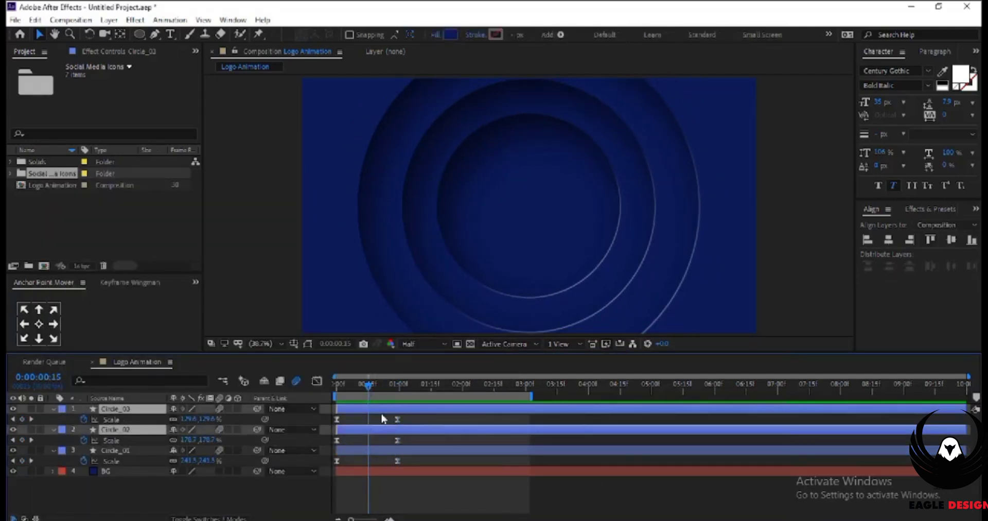
pyautogui.moveTo(344, 430); pyautogui.dragTo(375, 430)
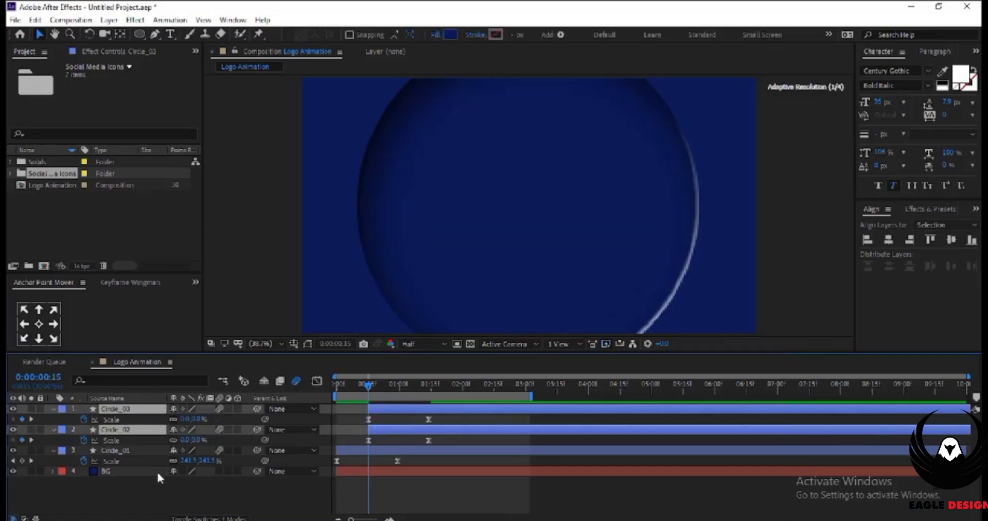
pyautogui.click(229, 478)
# Shift Circle_03 to start at one second and preview the staggered rings
pyautogui.moveTo(375, 386); pyautogui.dragTo(399, 385)
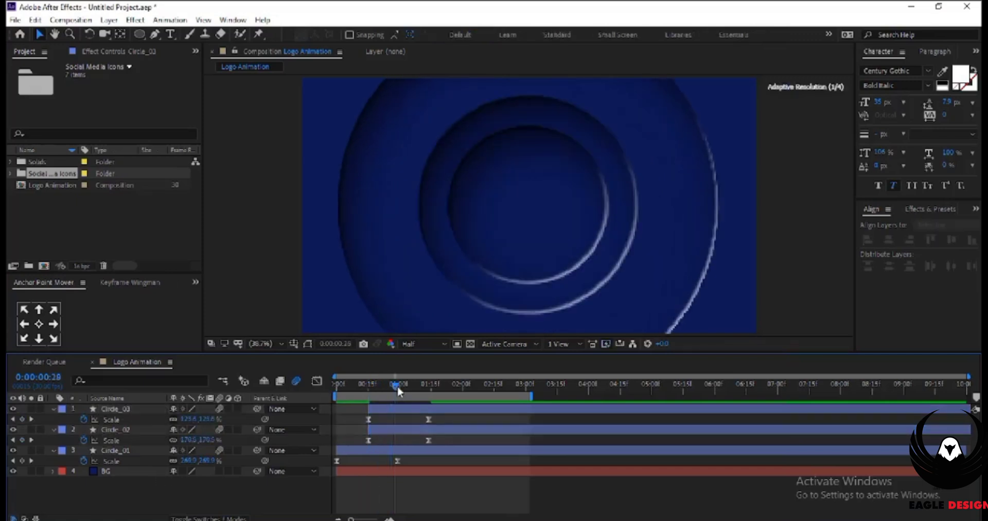
pyautogui.click(382, 410)
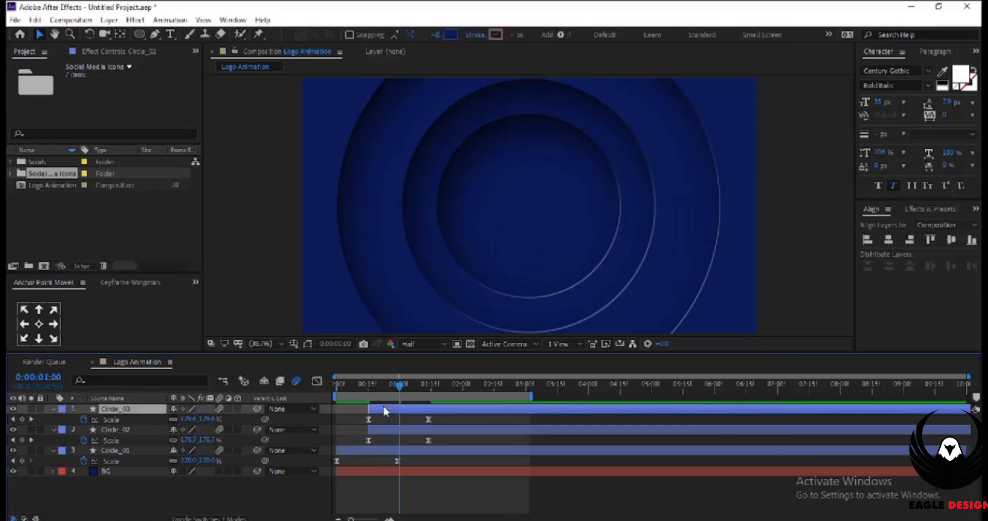
pyautogui.moveTo(393, 409); pyautogui.dragTo(424, 410)
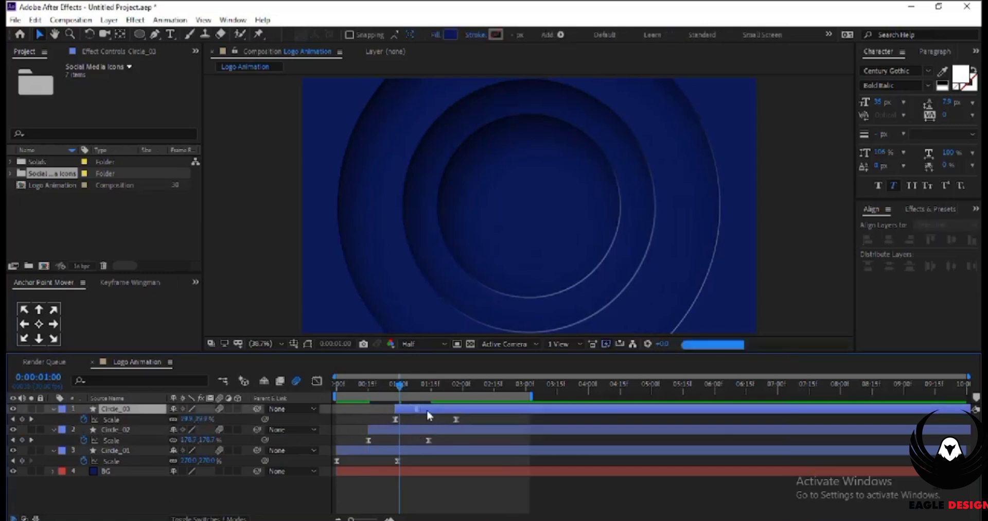
pyautogui.press('space')
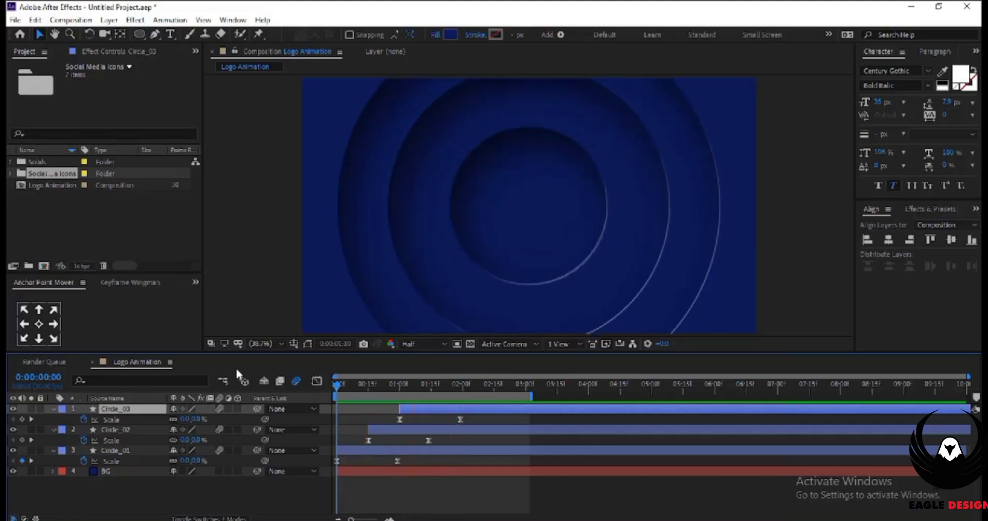
pyautogui.press('space')
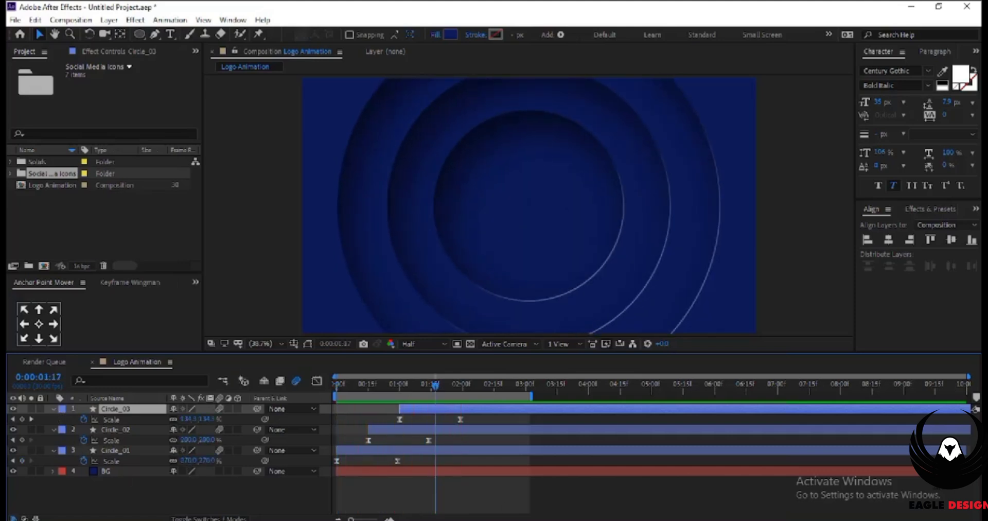
pyautogui.click(190, 494)
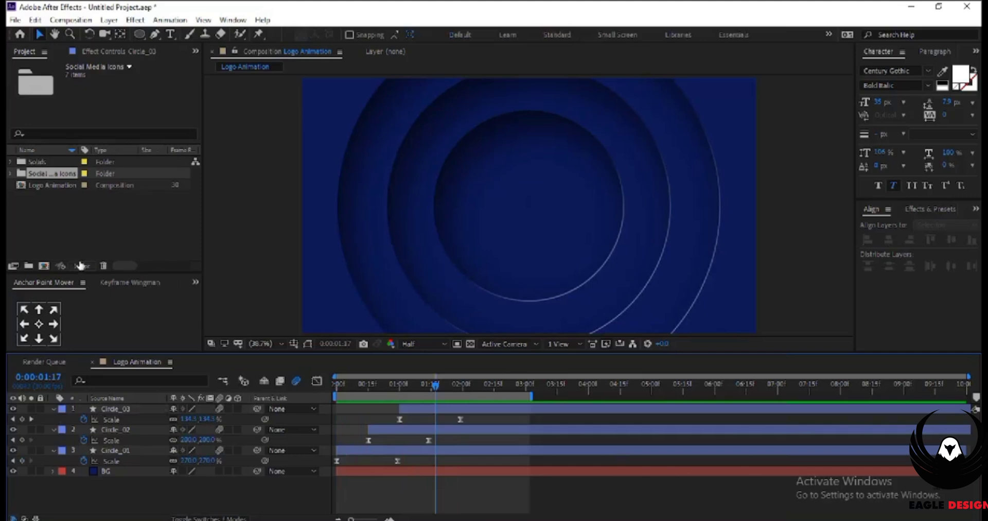
# Create a composition named 'Logo Placeholder', entering 500 px for both width and height
pyautogui.click(43, 266)
pyautogui.write('Logo Placehol')
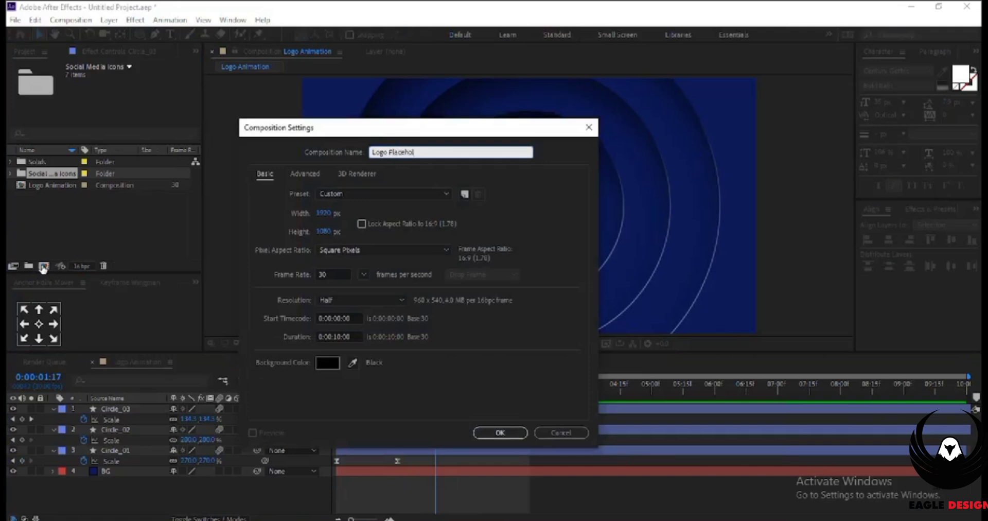
pyautogui.write('der')
pyautogui.click(323, 215)
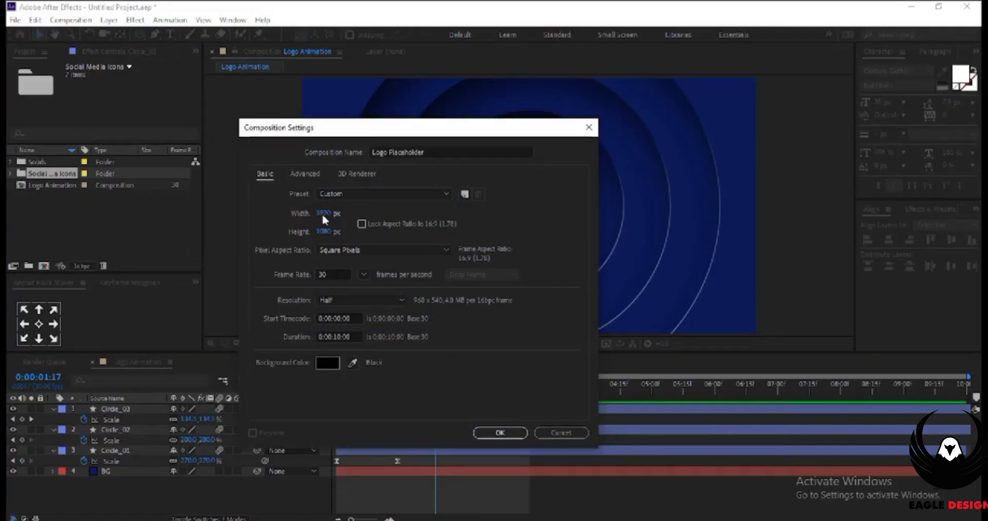
pyautogui.write('500')
pyautogui.click(323, 233)
pyautogui.write('50')
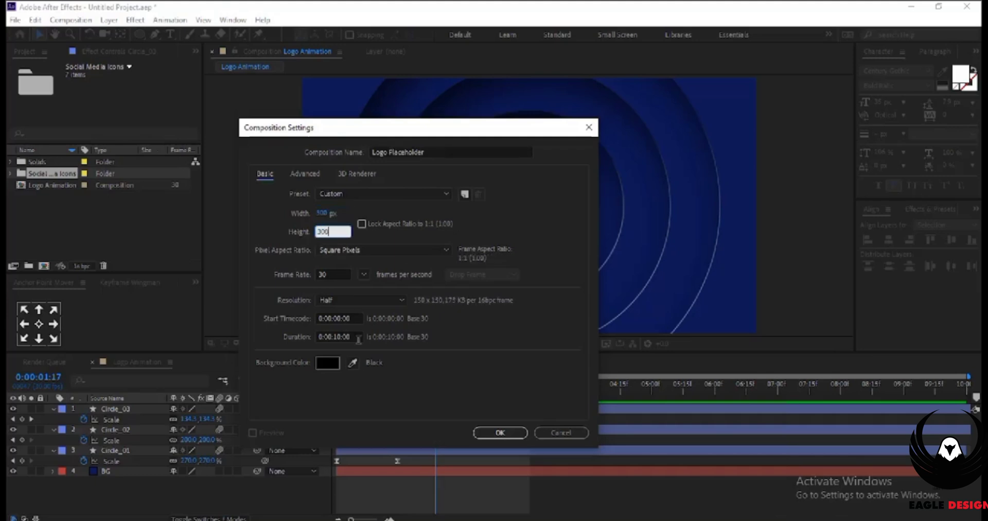
pyautogui.write('0')
pyautogui.click(365, 393)
pyautogui.click(513, 434)
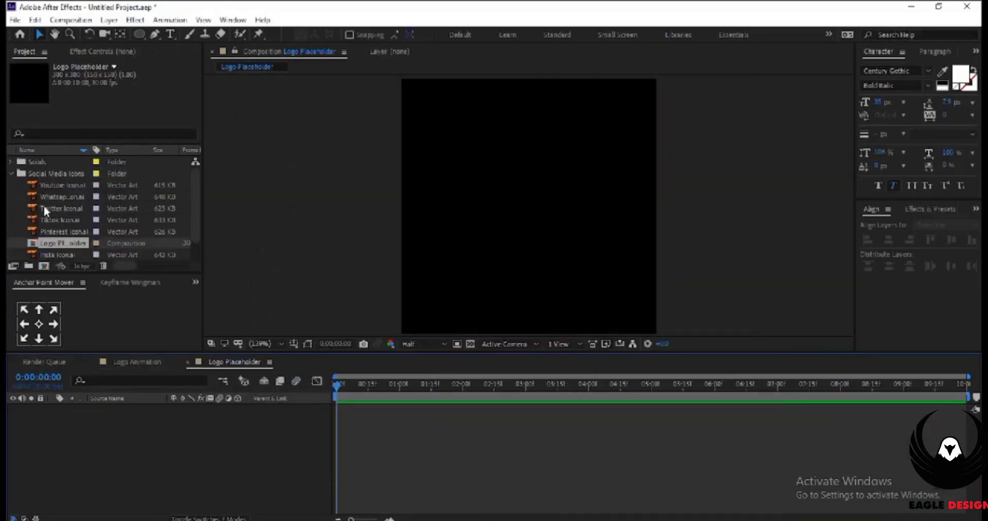
# Drag FB Icon.ai into the Logo Placeholder timeline and enable Continuously Rasterize on it
pyautogui.scroll(-1, 44, 234)
pyautogui.click(44, 241)
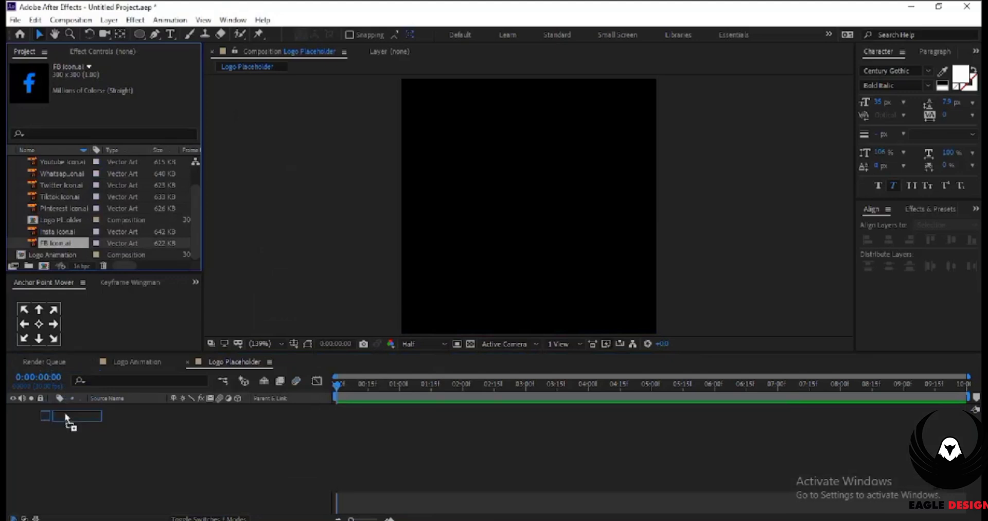
pyautogui.moveTo(54, 244); pyautogui.dragTo(65, 414)
pyautogui.click(531, 216)
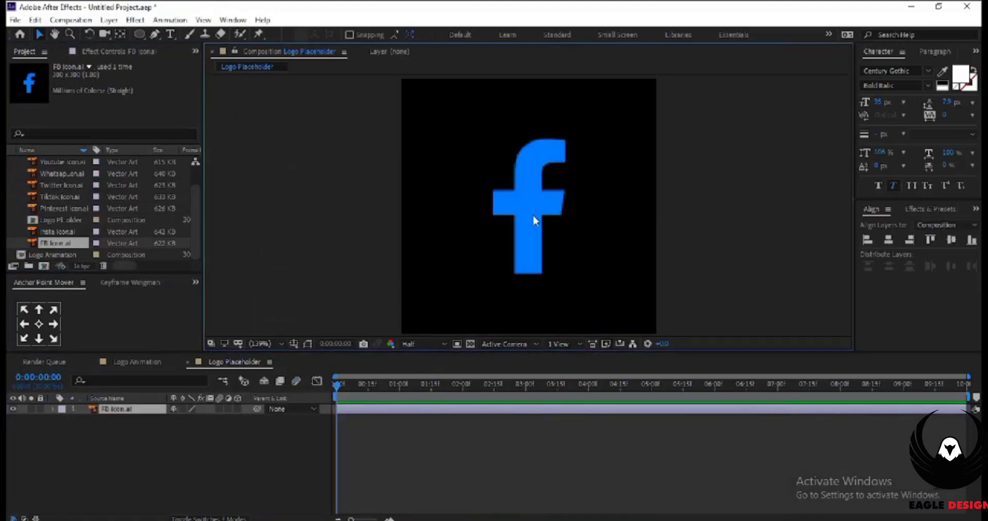
pyautogui.click(969, 240)
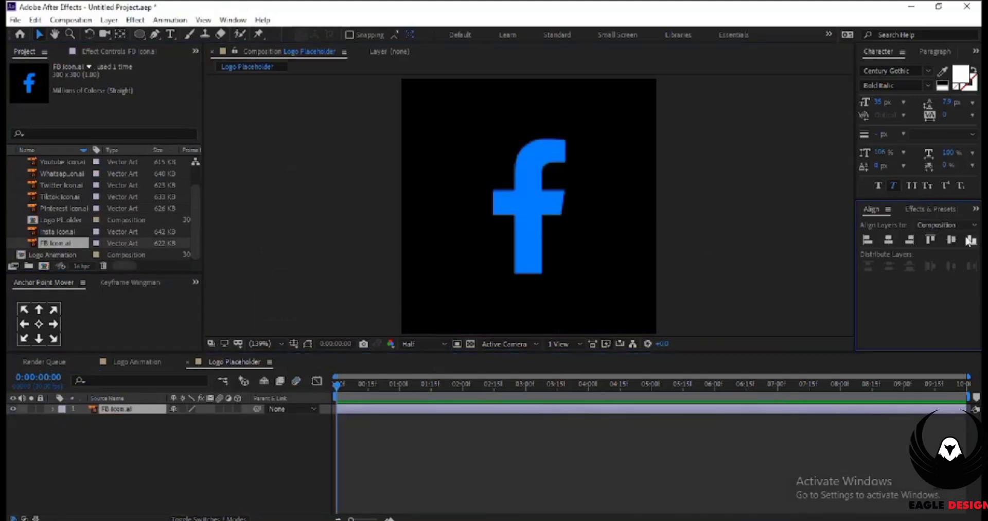
pyautogui.click(182, 409)
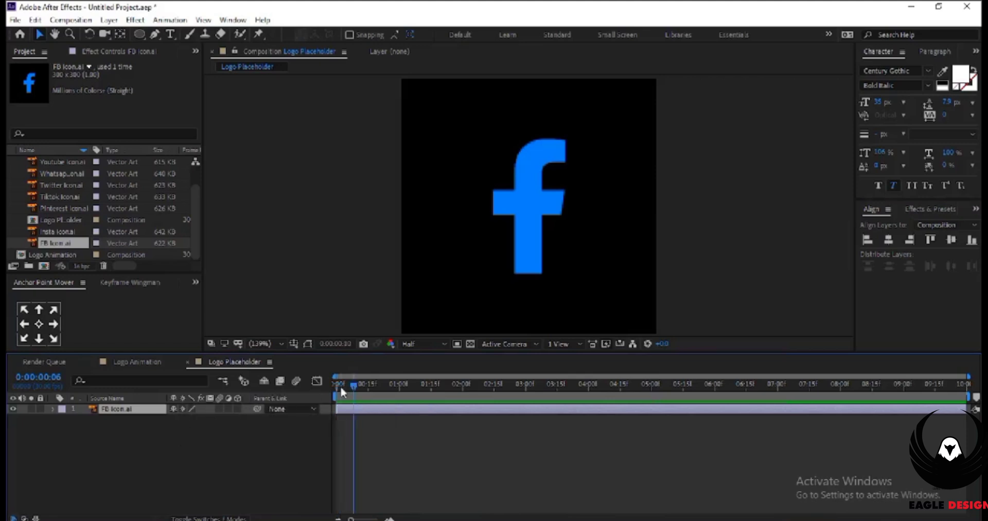
pyautogui.click(134, 437)
# Apply a Fill effect to the FB Icon.ai layer with fill colour FFFFFF
pyautogui.click(127, 412)
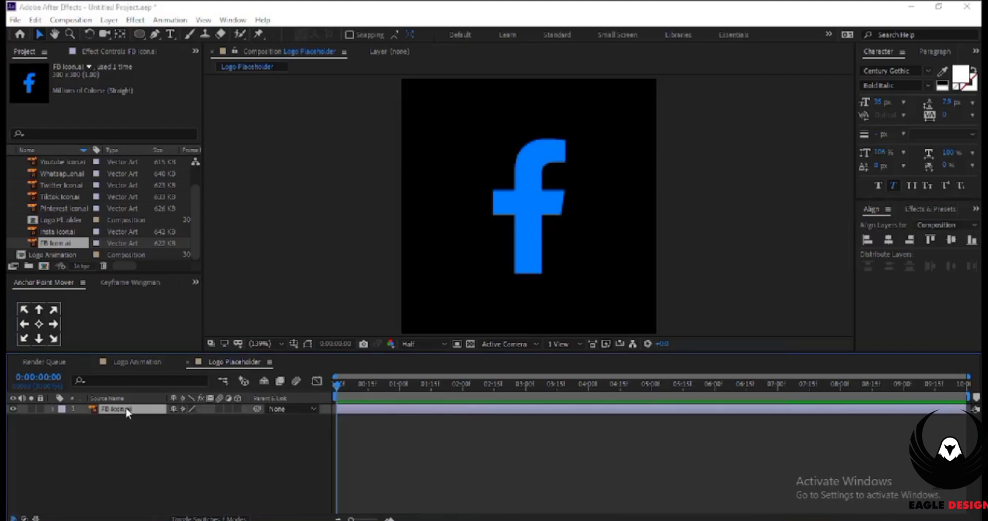
pyautogui.hotkey('ctrl', 'space')
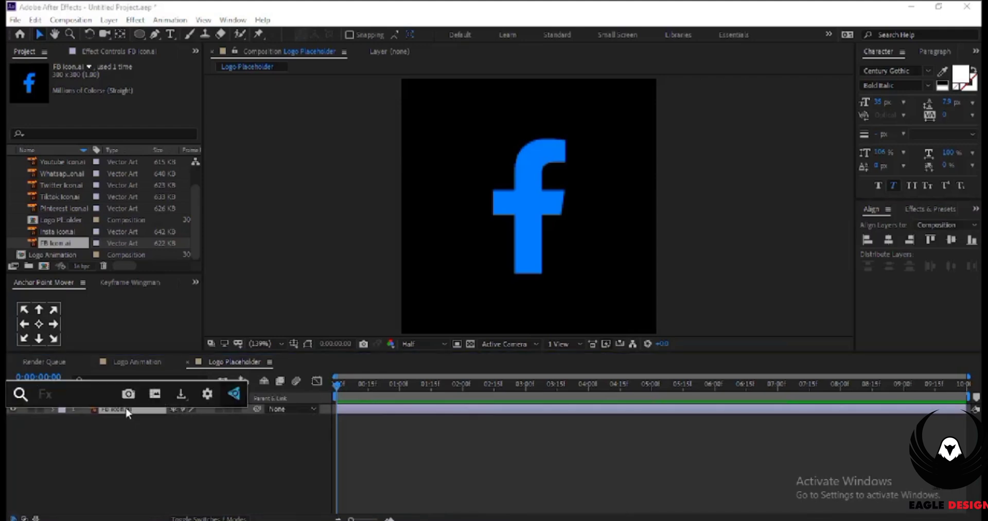
pyautogui.write('fill')
pyautogui.press('Return')
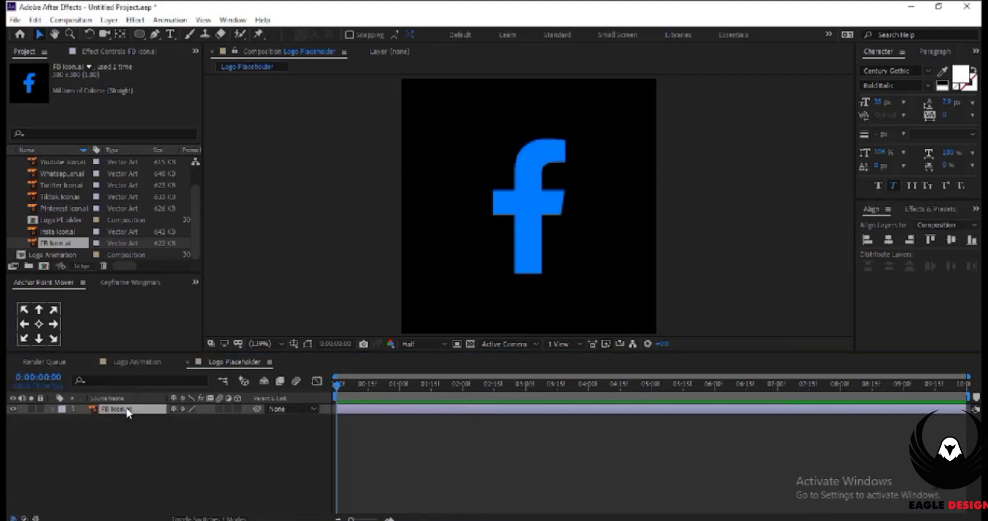
pyautogui.click(119, 108)
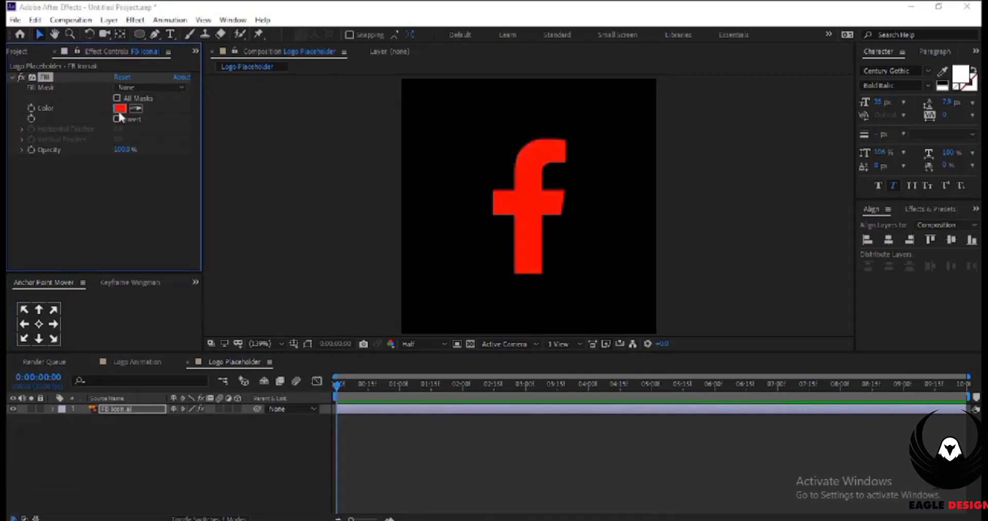
pyautogui.write('ffffff')
pyautogui.press('Tab')
pyautogui.click(480, 223)
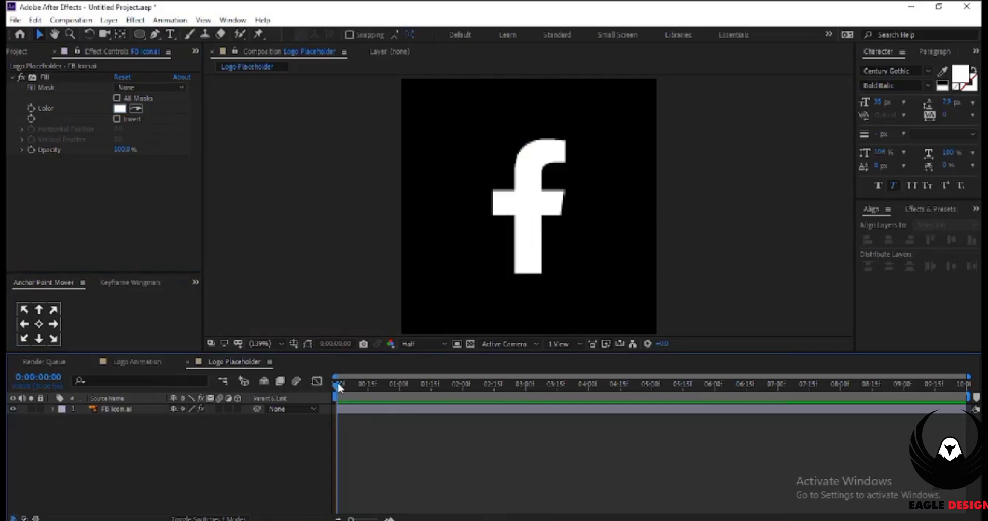
pyautogui.click(146, 408)
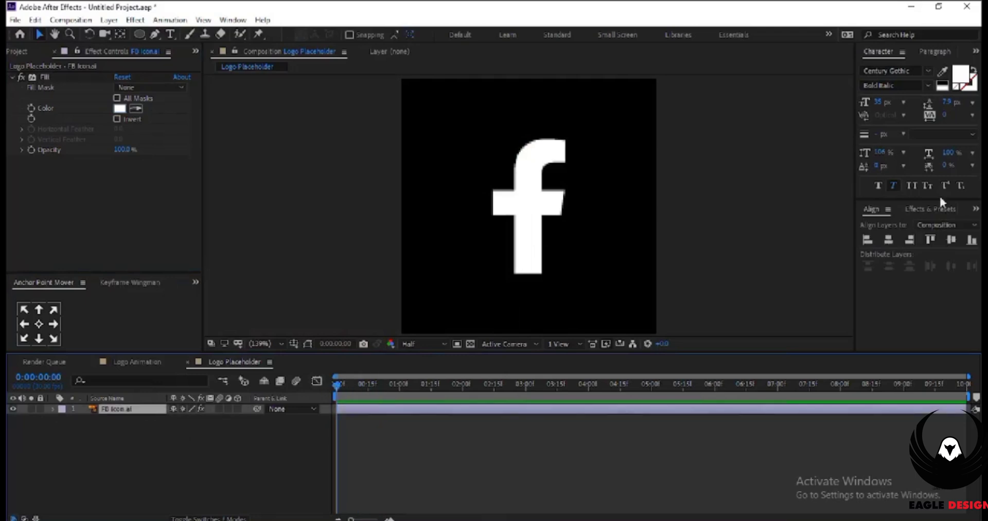
# Set the FB Icon.ai layer's Scale to 175%
pyautogui.press('s')
pyautogui.moveTo(198, 417); pyautogui.dragTo(238, 425)
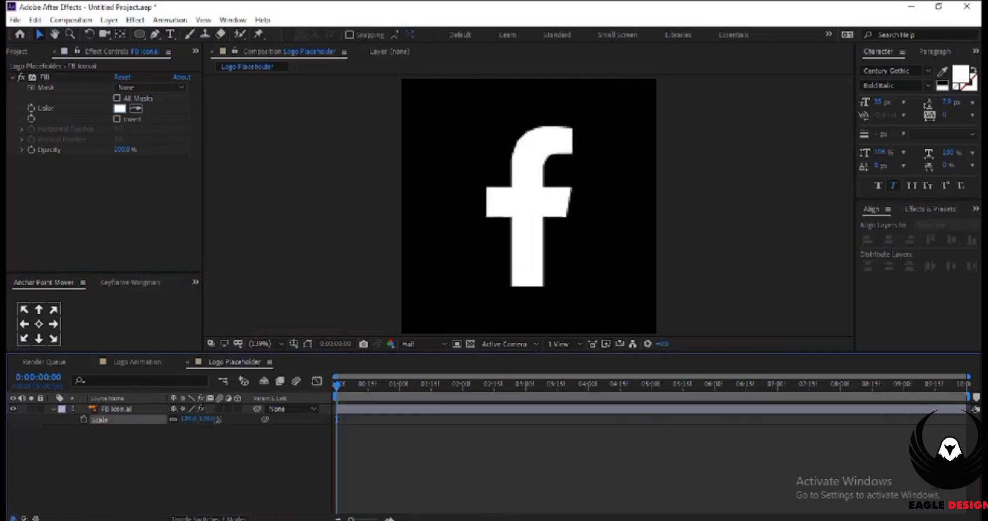
pyautogui.moveTo(238, 425); pyautogui.dragTo(146, 494)
pyautogui.click(145, 488)
pyautogui.click(186, 418)
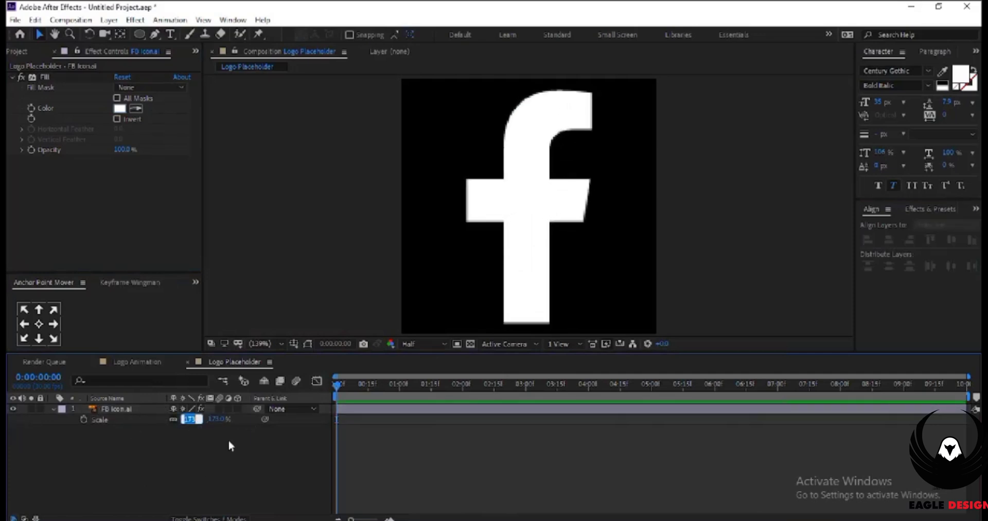
pyautogui.write('75')
pyautogui.press('Return')
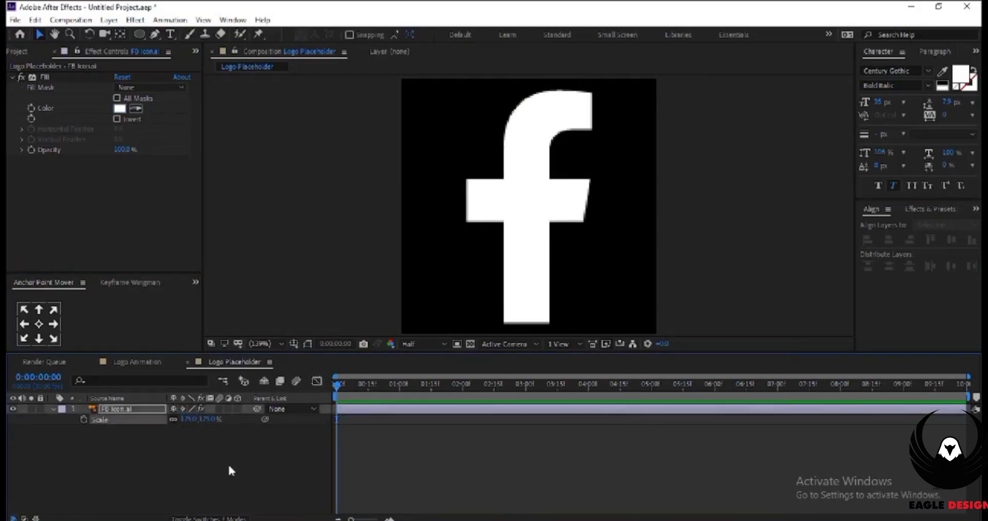
# Collapse the logo layer's properties and return to the Logo Animation composition
pyautogui.click(129, 410)
pyautogui.click(882, 239)
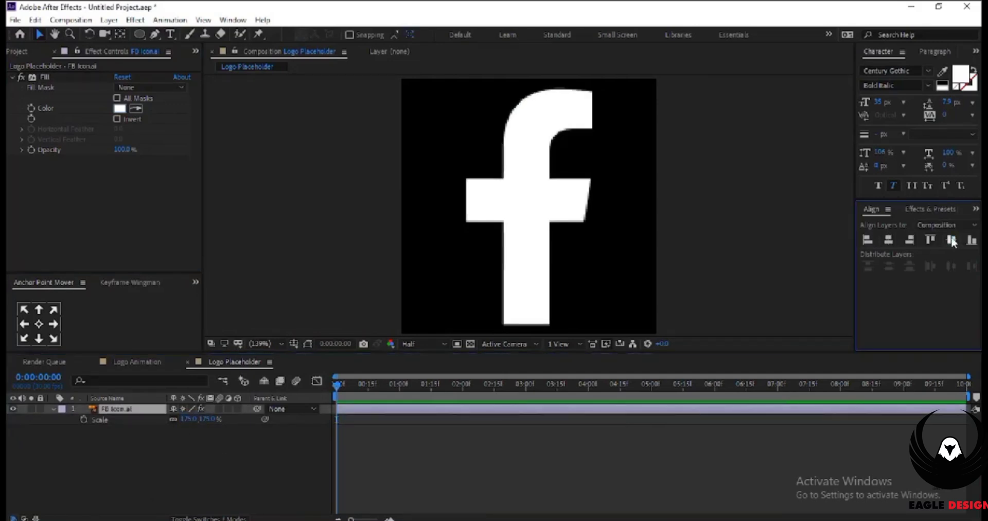
pyautogui.click(120, 34)
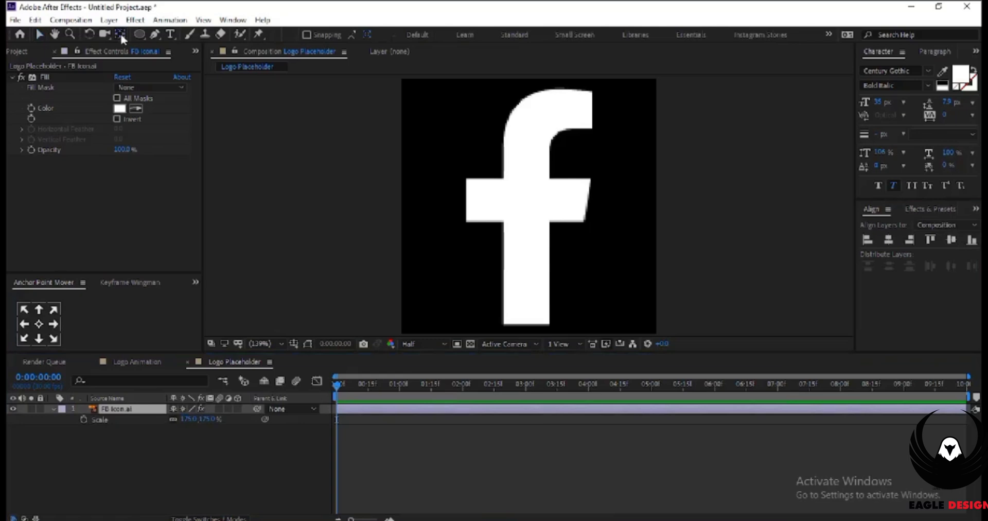
pyautogui.click(40, 34)
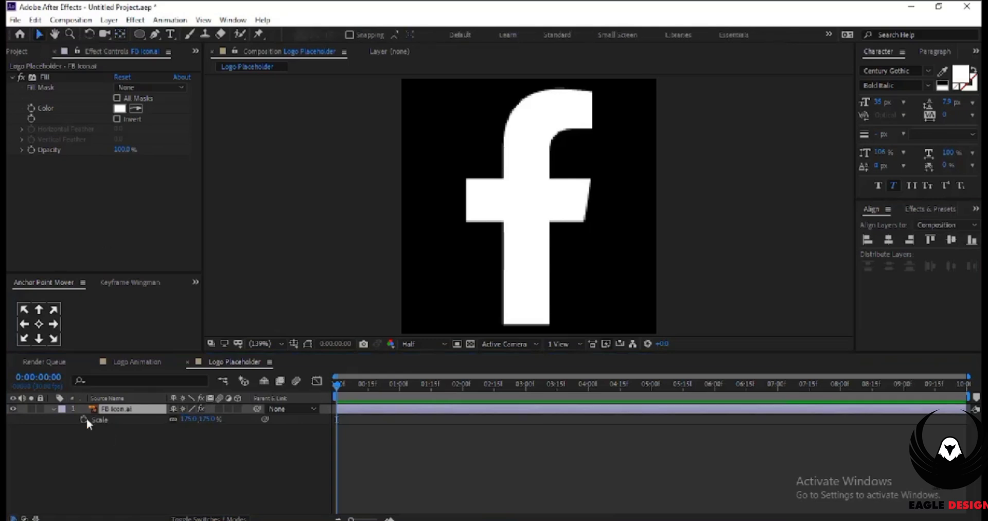
pyautogui.click(54, 409)
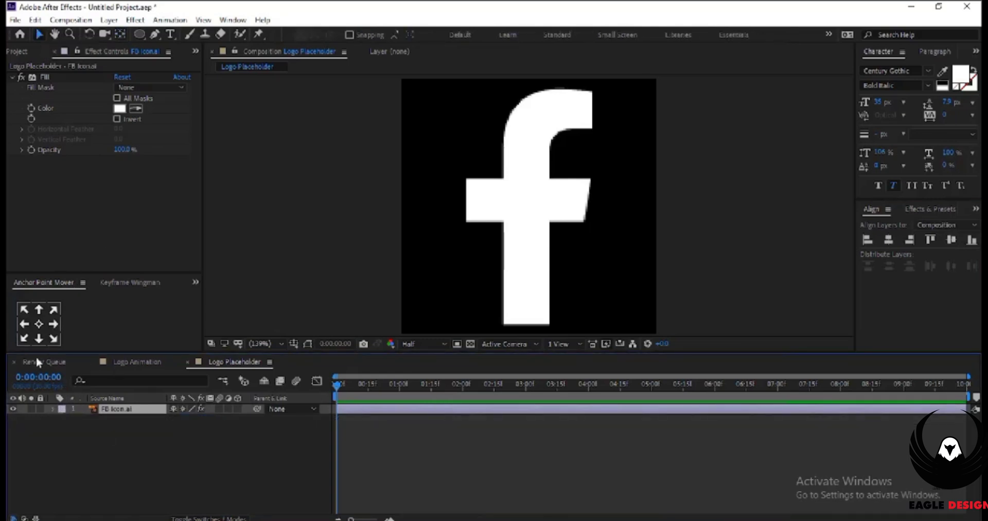
pyautogui.click(36, 362)
pyautogui.click(145, 361)
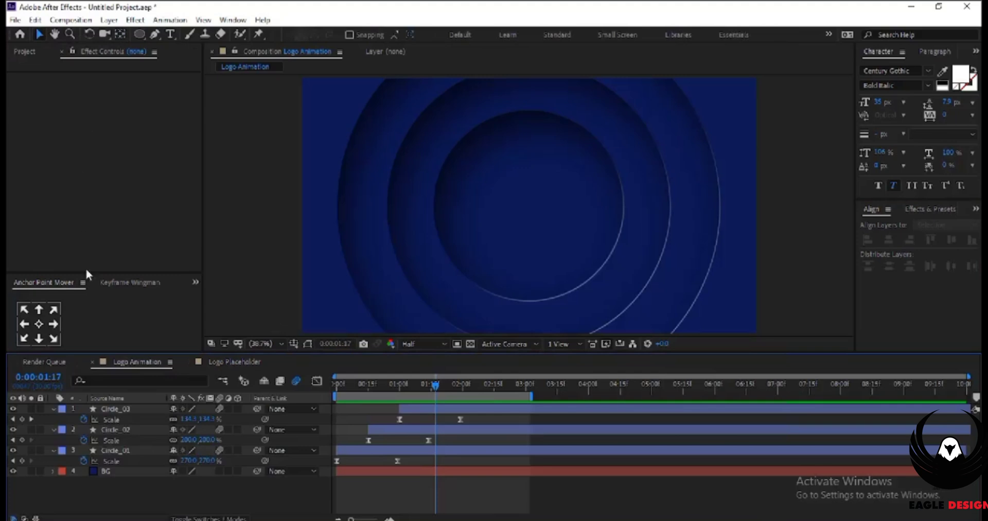
# Nest the Logo Placeholder composition as the top layer of Logo Animation
pyautogui.click(22, 52)
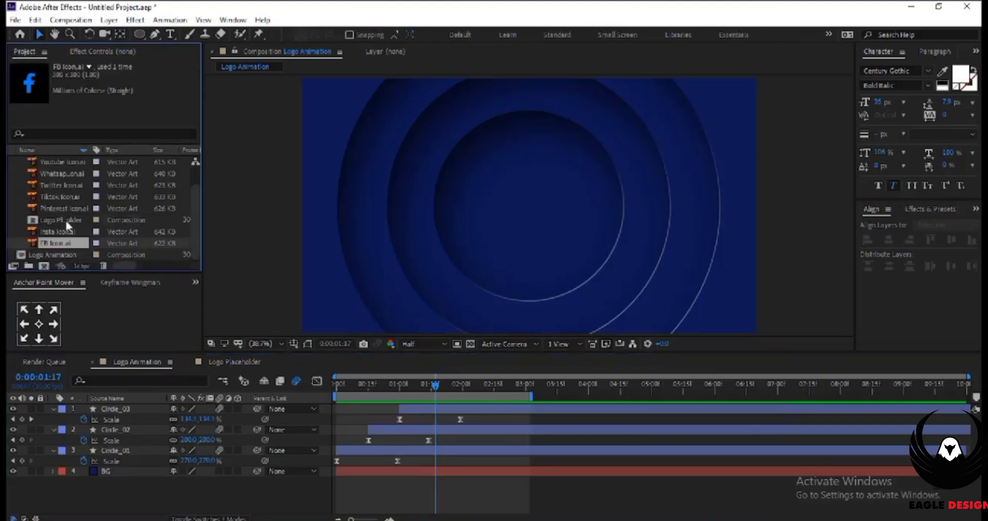
pyautogui.moveTo(66, 220); pyautogui.dragTo(69, 263)
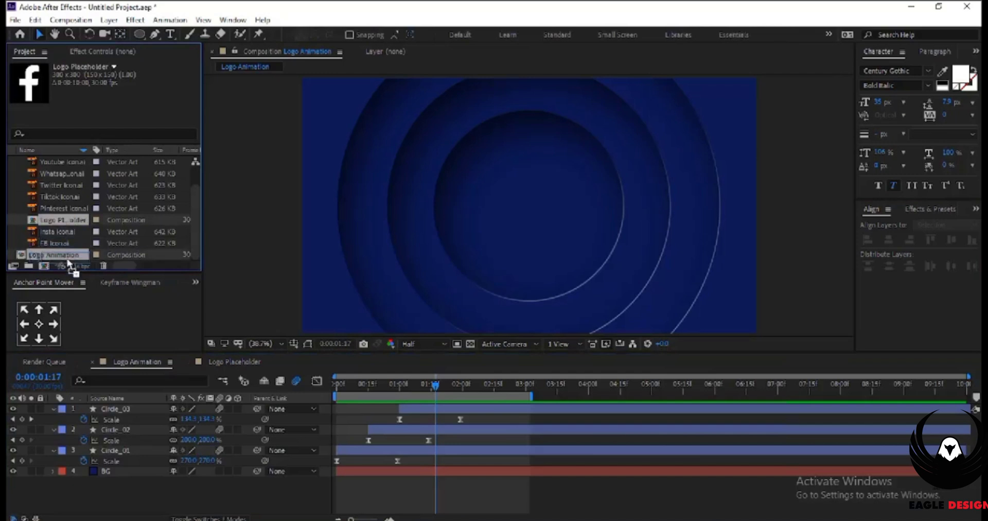
pyautogui.moveTo(69, 262); pyautogui.dragTo(66, 257)
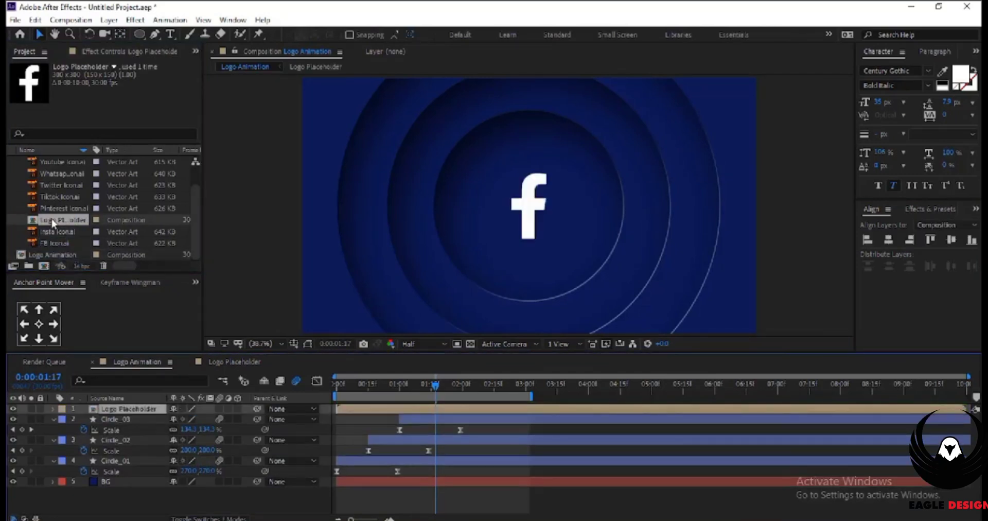
# Drag Logo Placeholder out of the Social Media Icons folder in the Project panel
pyautogui.scroll(2, 21, 168)
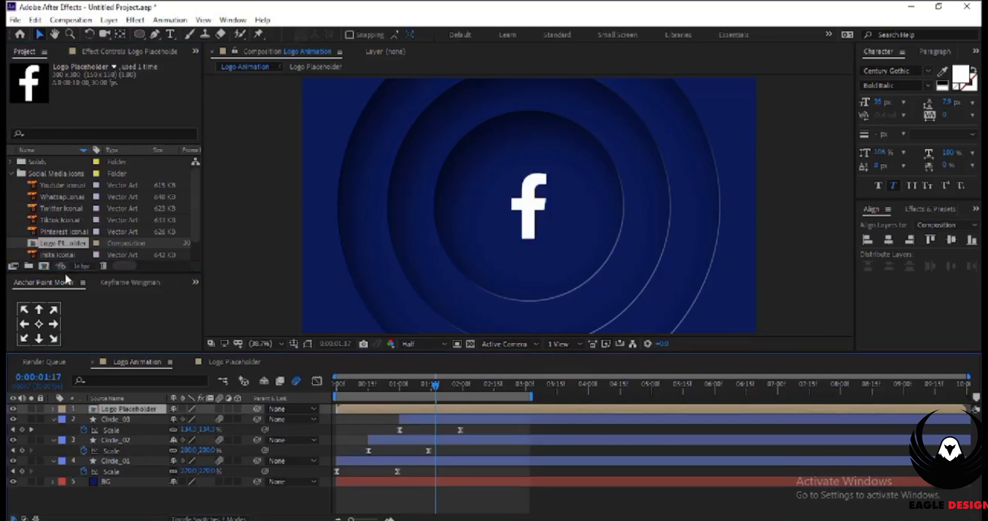
pyautogui.moveTo(64, 272); pyautogui.dragTo(63, 300)
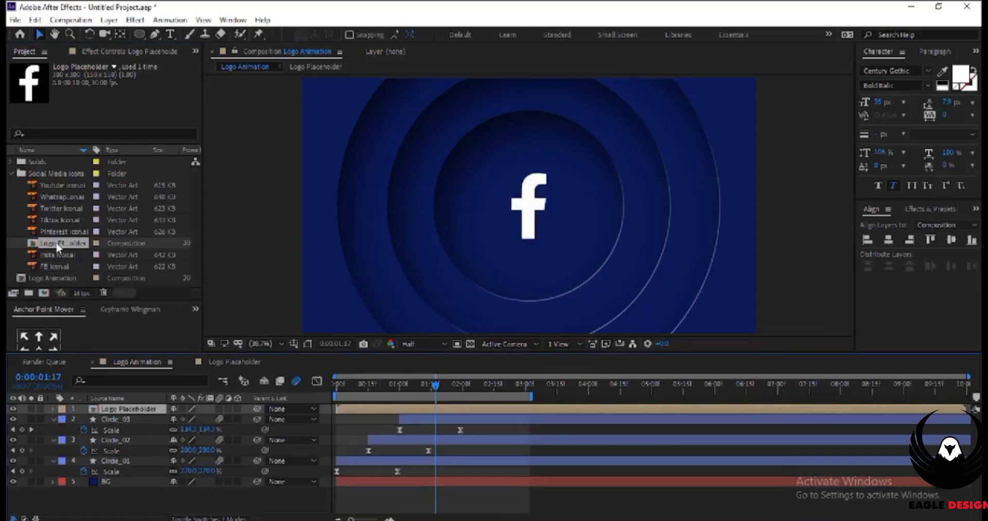
pyautogui.keyDown('shift'); pyautogui.click(47, 278); pyautogui.keyUp('shift')
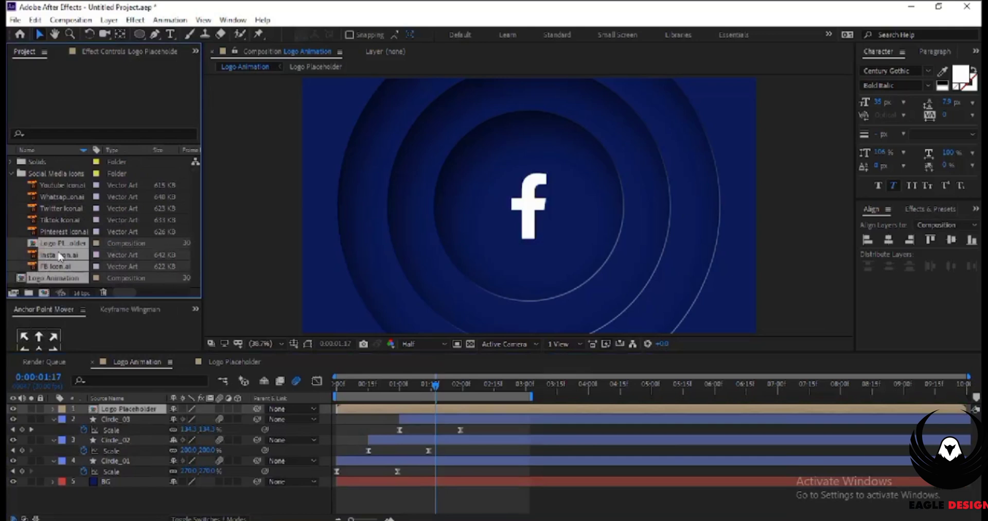
pyautogui.click(71, 186)
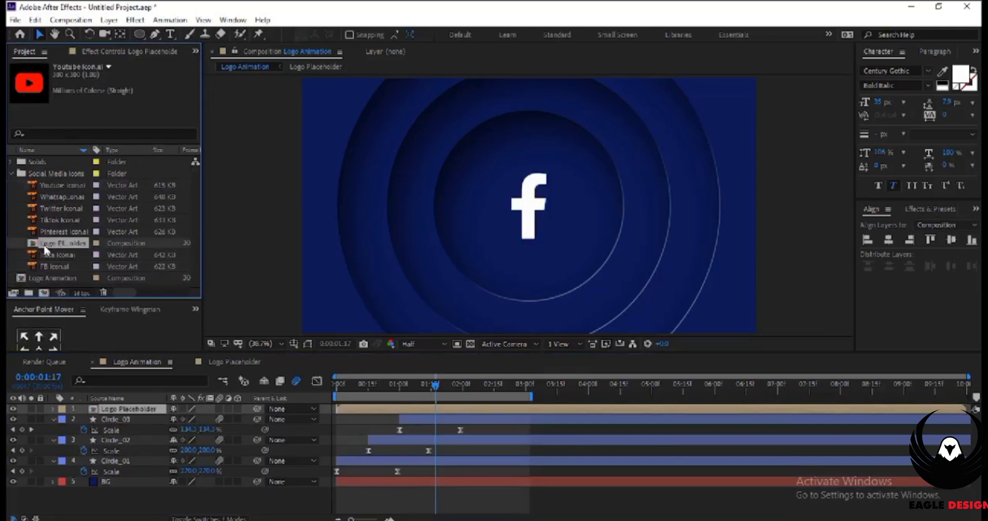
pyautogui.moveTo(47, 243); pyautogui.dragTo(71, 281)
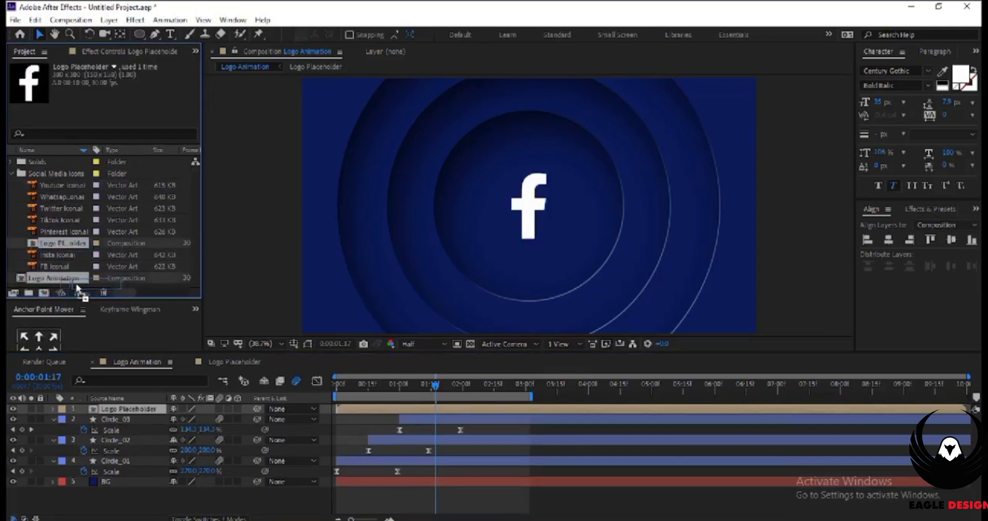
pyautogui.moveTo(71, 282)
pyautogui.mouseDown()
pyautogui.moveTo(59, 290)
pyautogui.moveTo(43, 163)
pyautogui.moveTo(40, 176)
pyautogui.mouseUp()
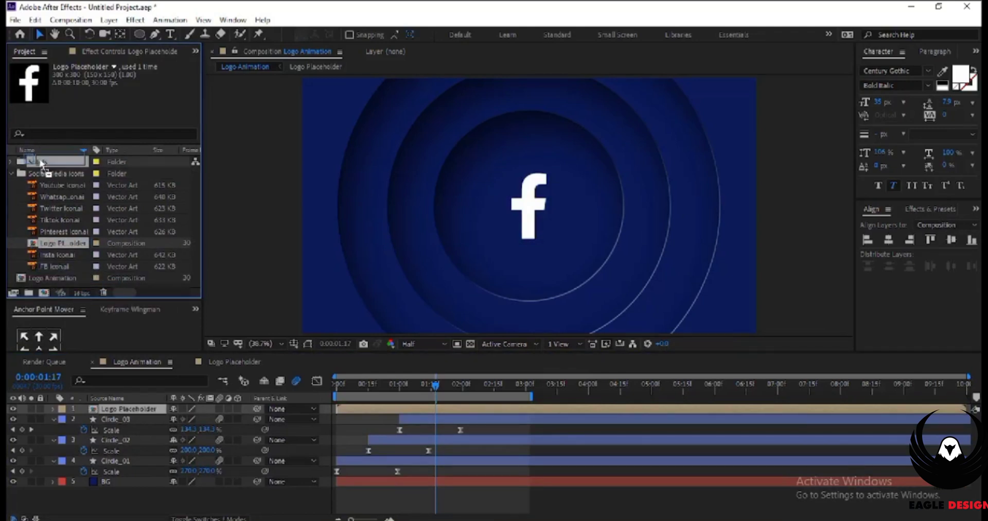
# Move Logo Placeholder to the project root, collapse Social Media Icons, and shrink the Project panel
pyautogui.moveTo(40, 176); pyautogui.dragTo(10, 176)
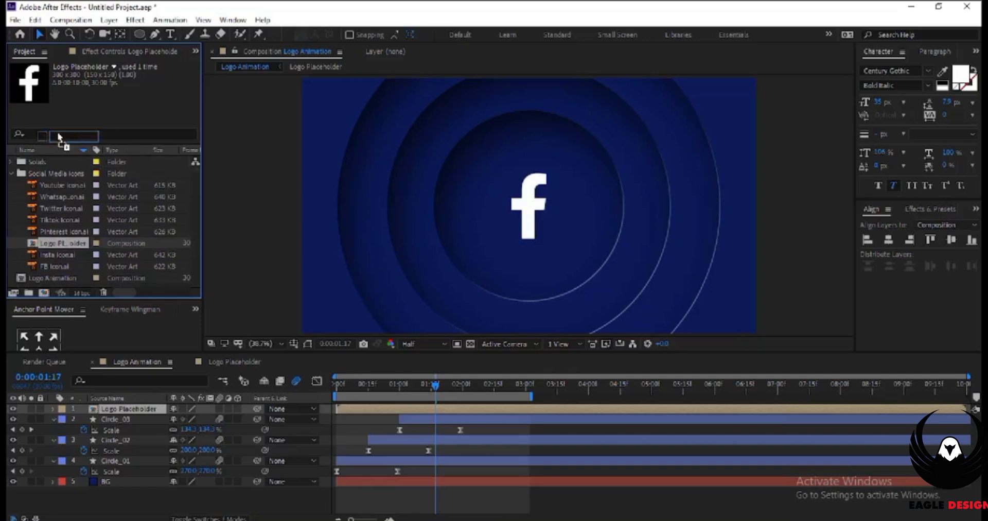
pyautogui.click(10, 174)
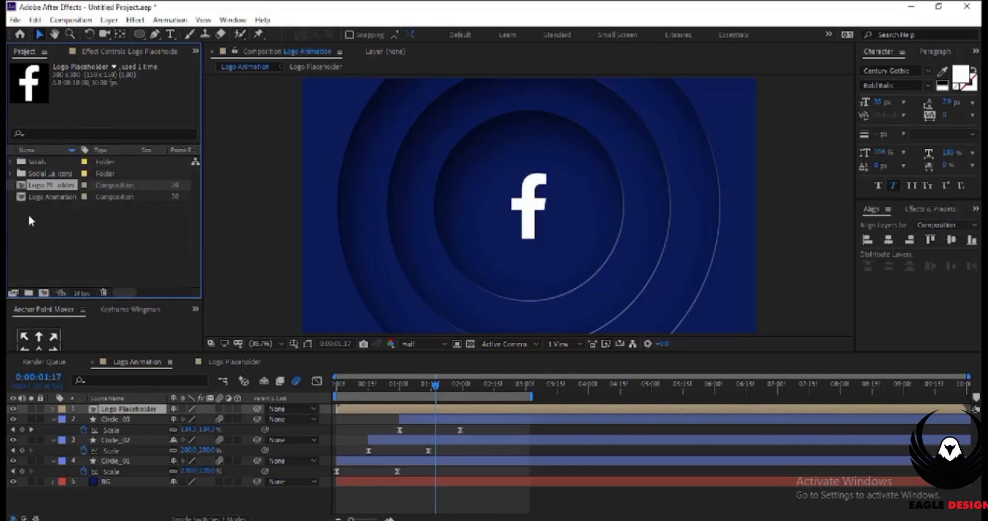
pyautogui.click(41, 185)
pyautogui.click(13, 173)
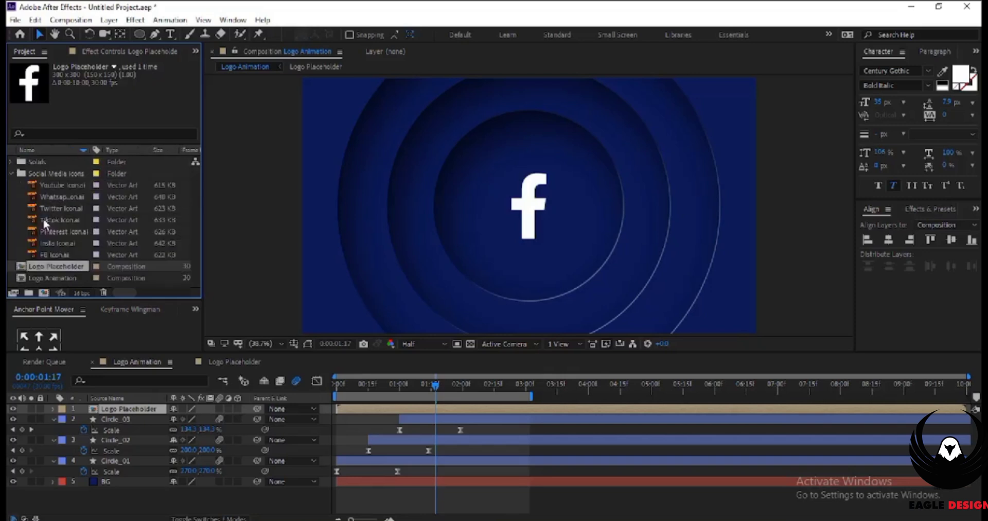
pyautogui.moveTo(49, 267)
pyautogui.mouseDown()
pyautogui.moveTo(37, 183)
pyautogui.moveTo(92, 299)
pyautogui.moveTo(91, 332)
pyautogui.mouseUp()
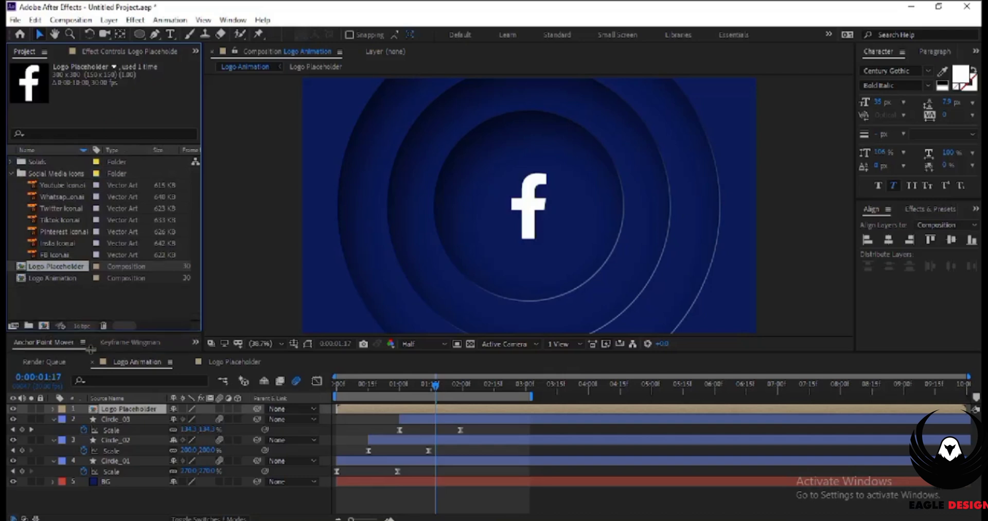
pyautogui.click(60, 291)
pyautogui.click(11, 174)
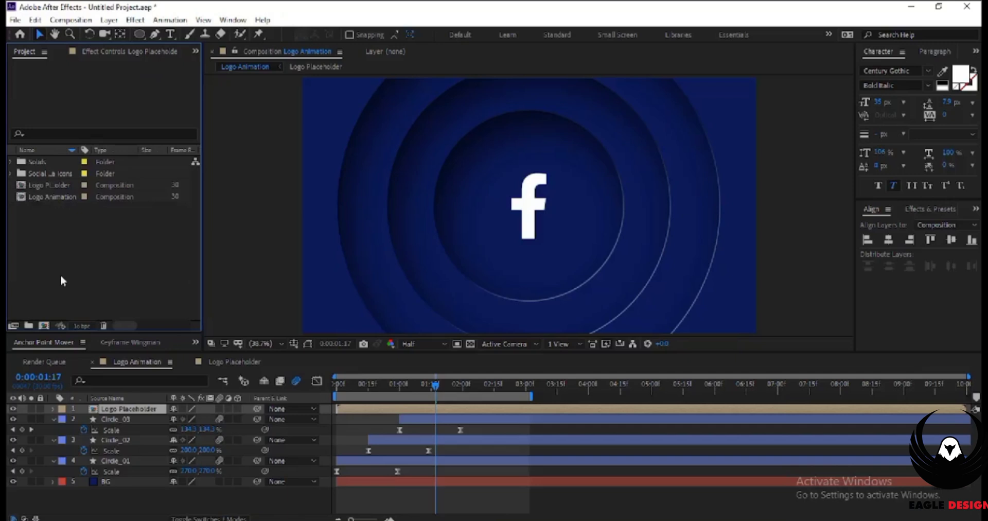
pyautogui.moveTo(67, 335); pyautogui.dragTo(67, 236)
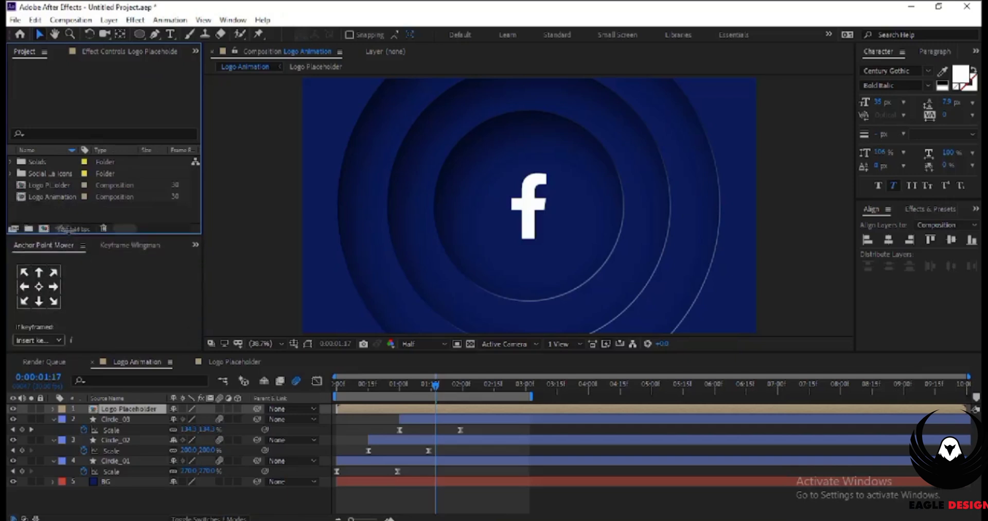
# Preview the ring animation from the start and collapse the circle layers' Scale properties
pyautogui.moveTo(435, 384); pyautogui.dragTo(337, 383)
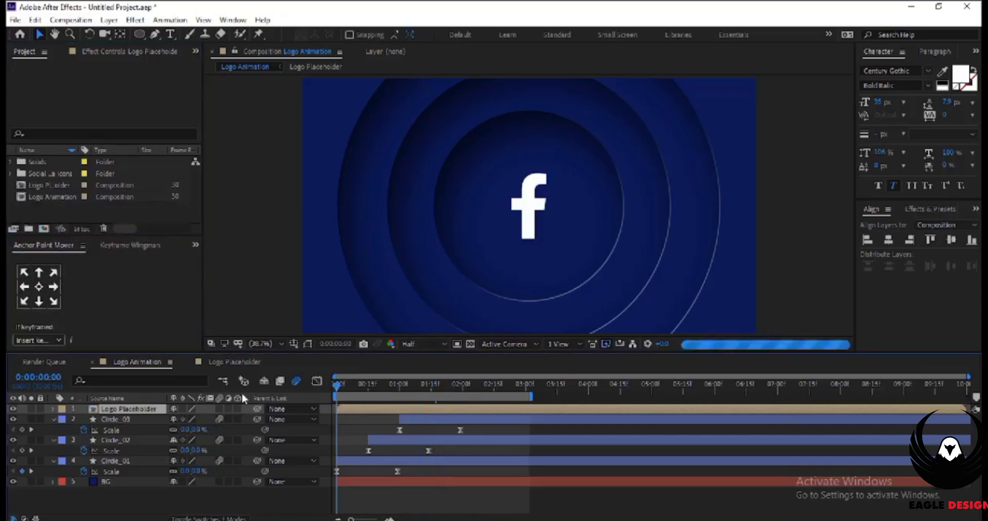
pyautogui.press('space')
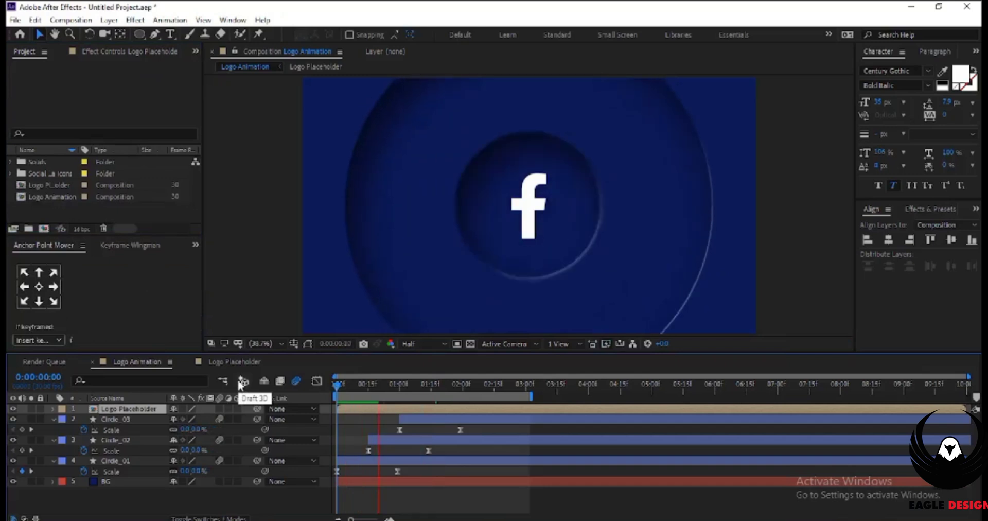
pyautogui.press('space')
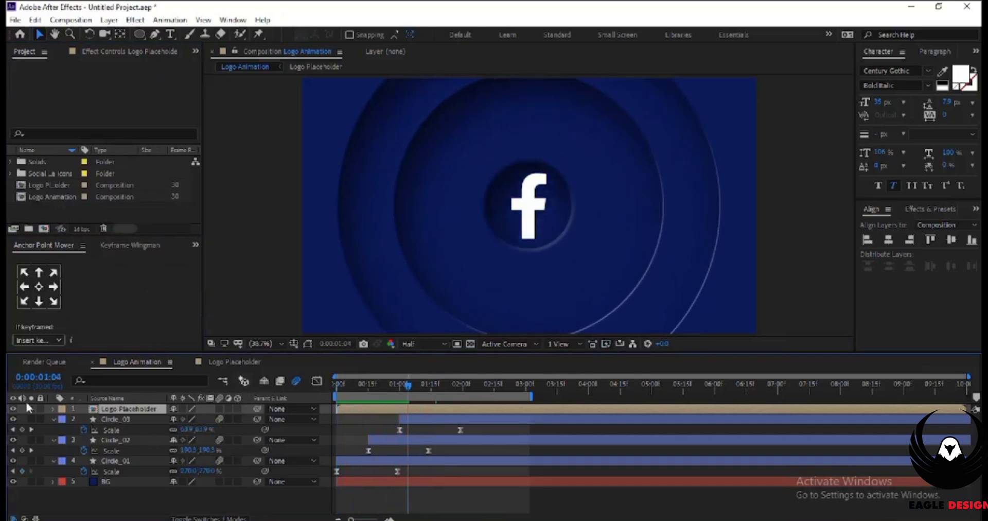
pyautogui.click(53, 408)
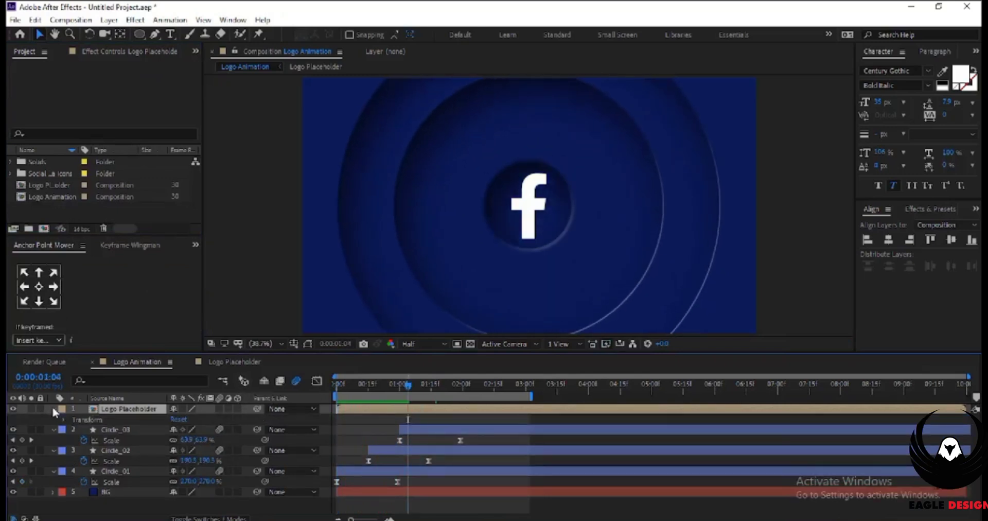
pyautogui.click(52, 407)
pyautogui.click(78, 485)
pyautogui.click(53, 461)
pyautogui.click(53, 439)
pyautogui.click(54, 418)
# Duplicate Circle_03, rename the copy Matte, and move it to the top of the stack
pyautogui.click(119, 419)
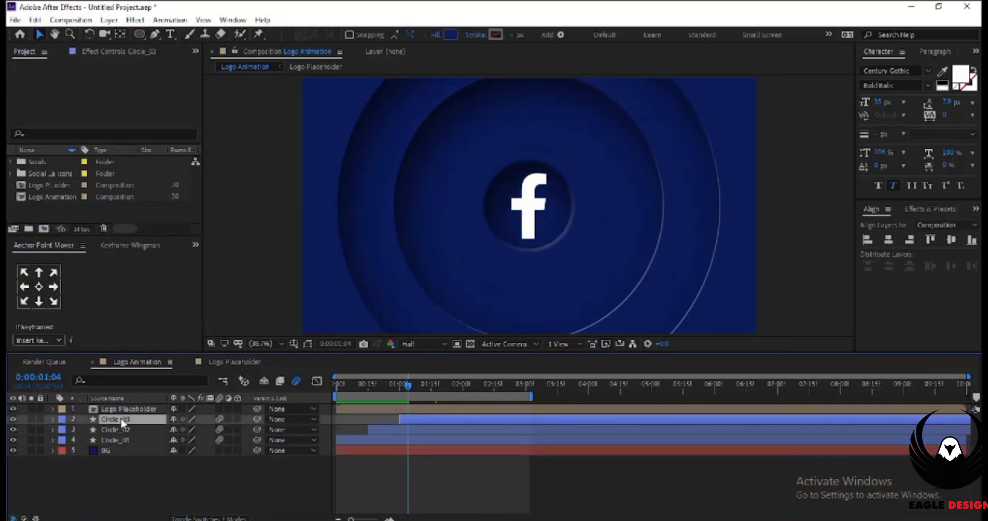
pyautogui.hotkey('ctrl', 'd')
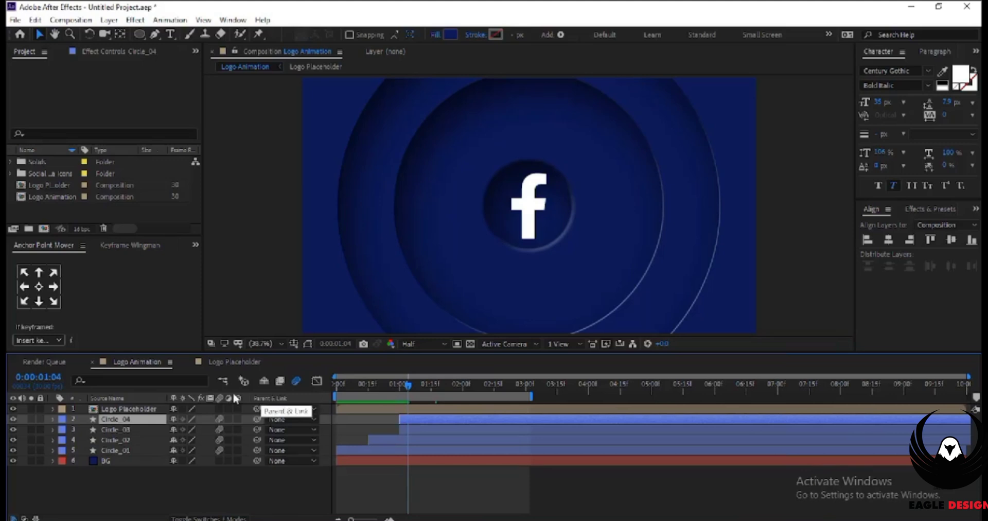
pyautogui.press('Return')
pyautogui.write('Matte')
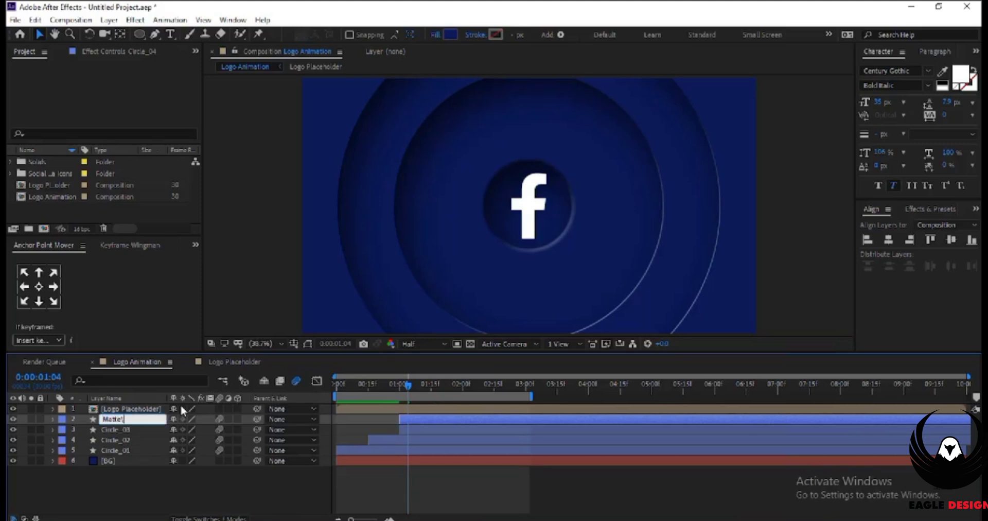
pyautogui.press('Return')
pyautogui.moveTo(107, 418); pyautogui.dragTo(108, 405)
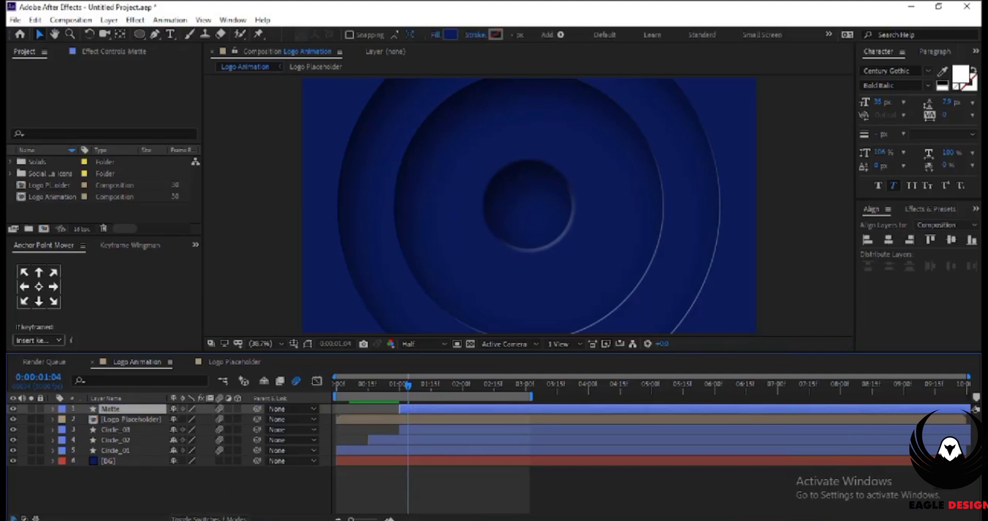
pyautogui.press('F4')
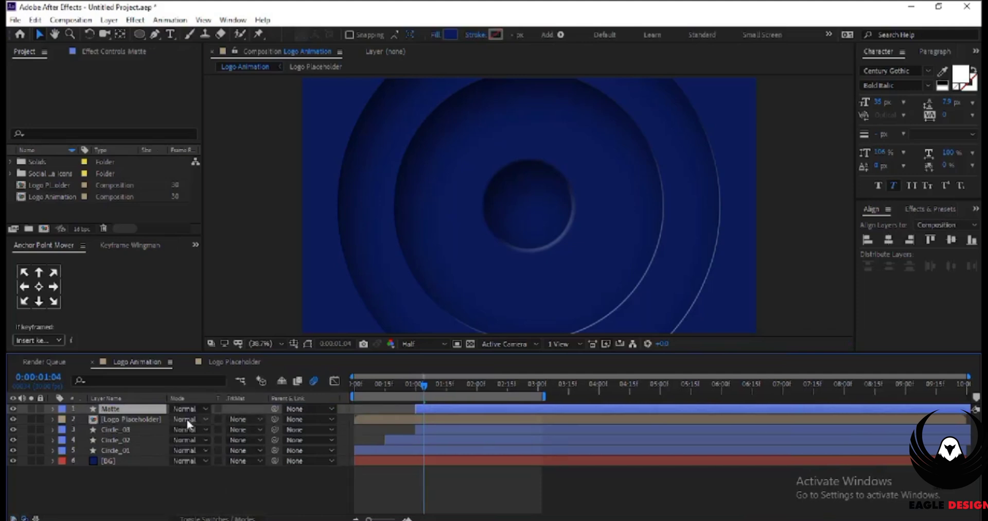
# Set Logo Placeholder's track matte to Luma Matte "Matte" and preview from the start
pyautogui.click(246, 419)
pyautogui.click(282, 474)
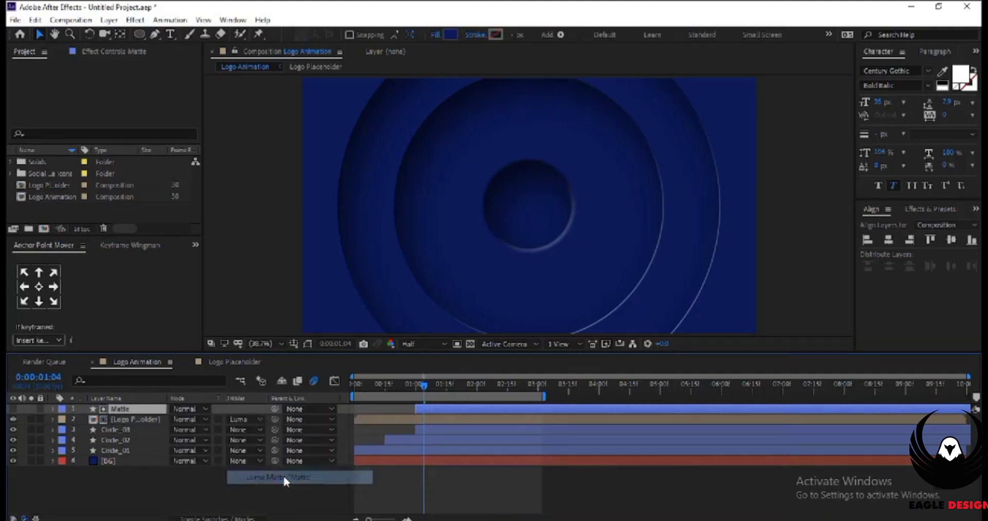
pyautogui.moveTo(424, 386); pyautogui.dragTo(339, 399)
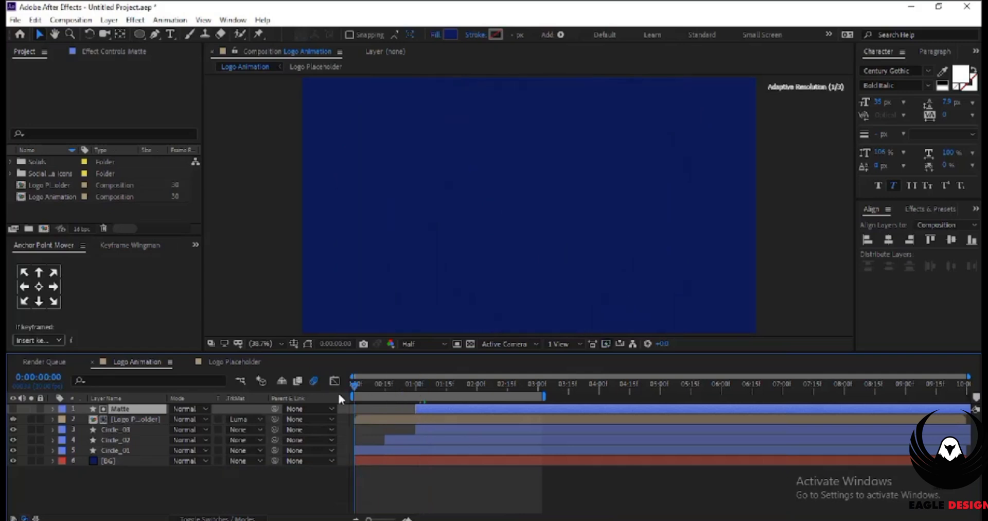
pyautogui.press('space')
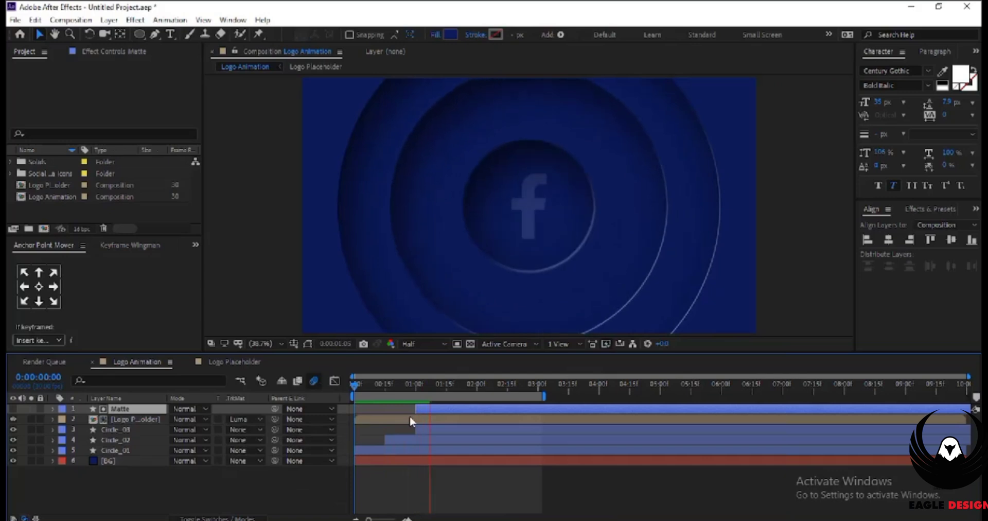
# Check Logo Placeholder's Position and scrub through the matted logo, then select the Matte layer
pyautogui.click(117, 419)
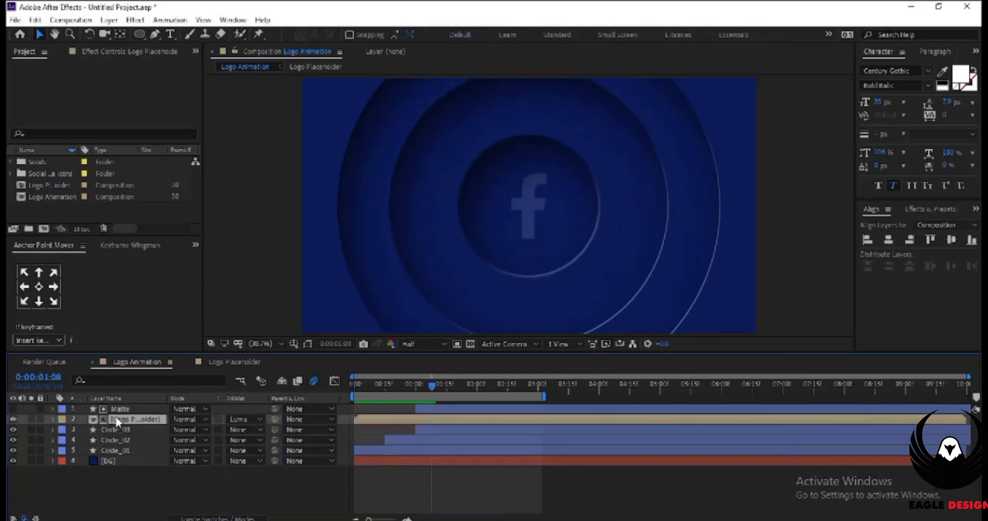
pyautogui.press('p')
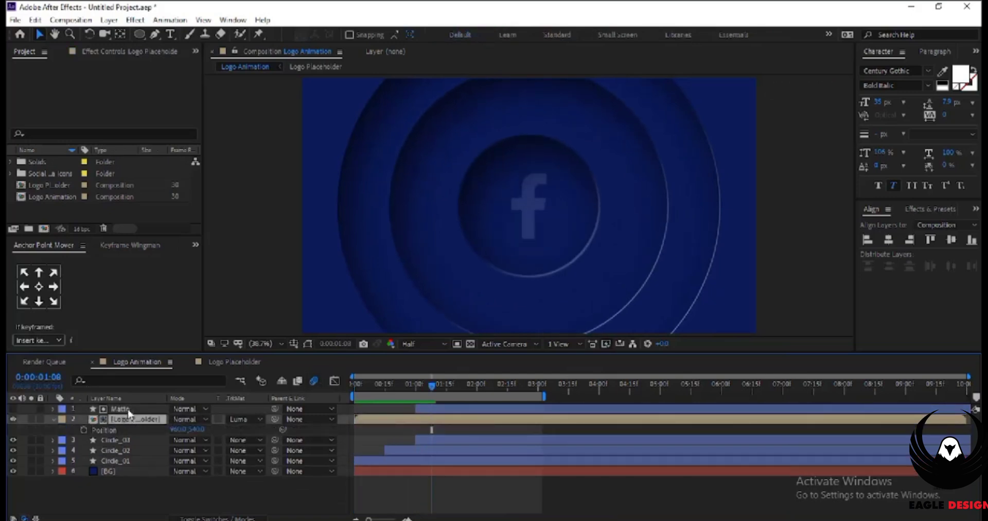
pyautogui.click(128, 409)
pyautogui.click(131, 419)
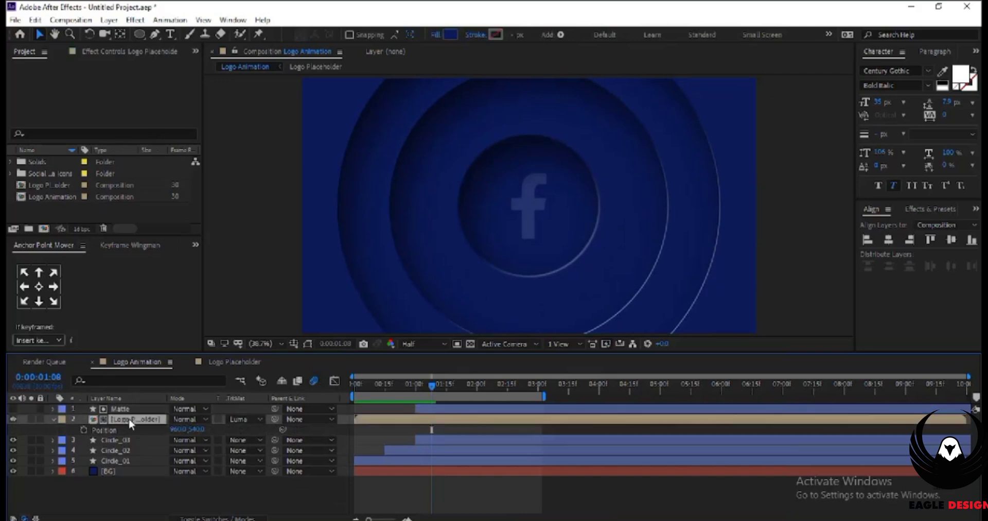
pyautogui.moveTo(428, 381); pyautogui.dragTo(461, 392)
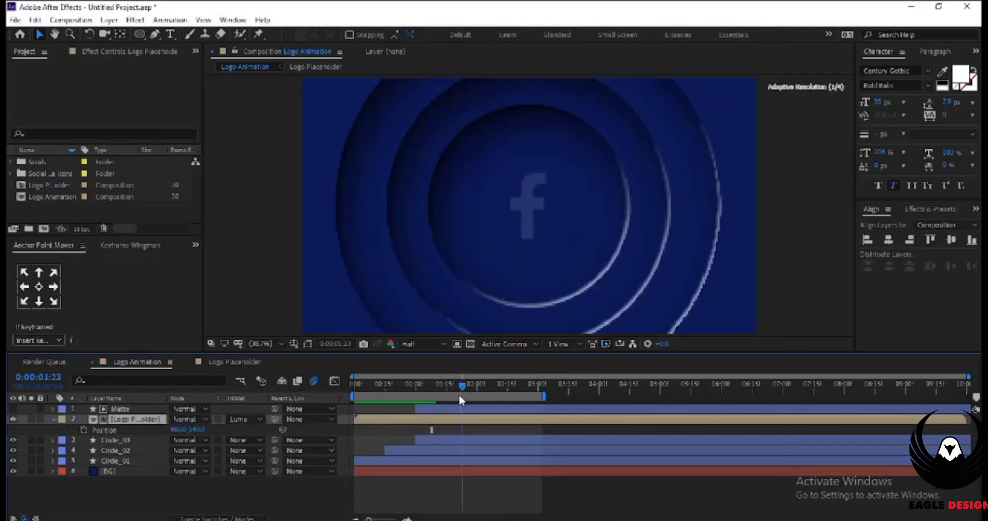
pyautogui.click(128, 410)
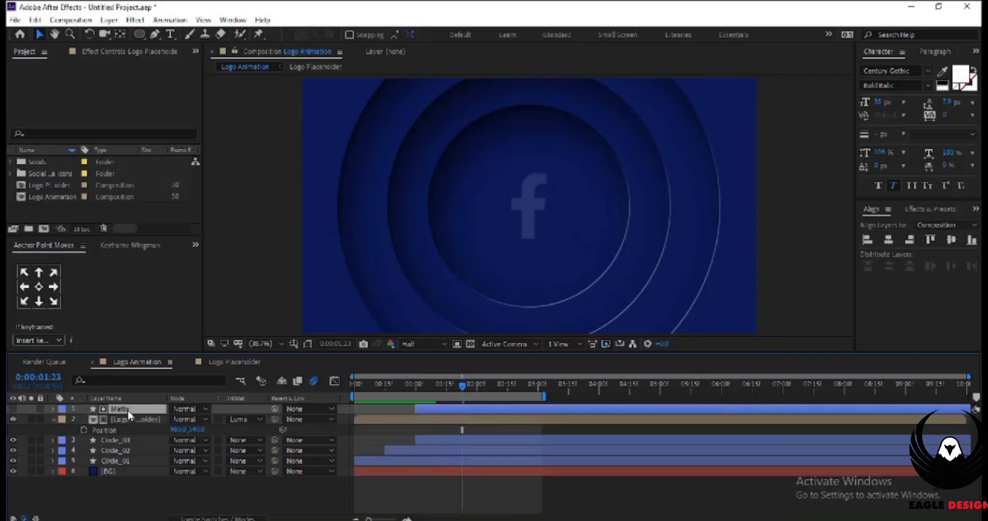
pyautogui.click(104, 50)
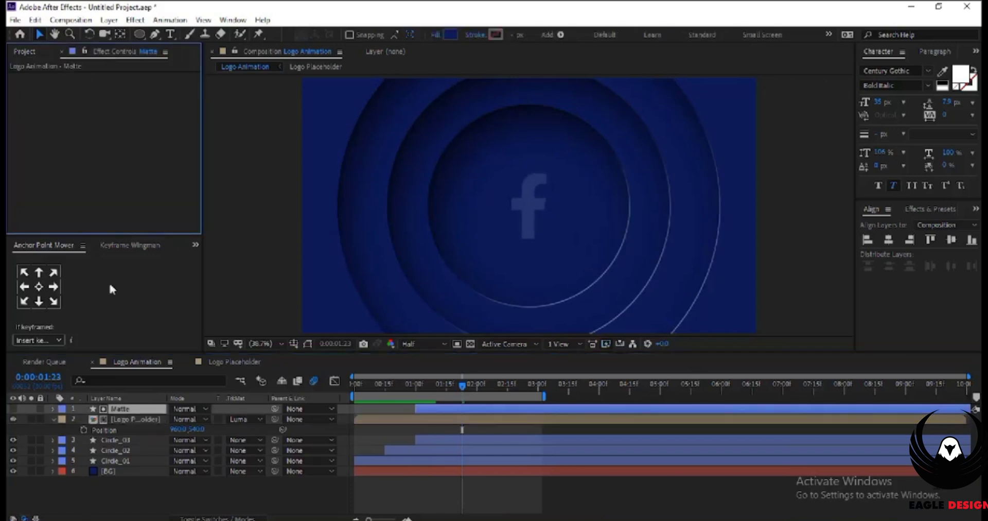
# Apply a Fill effect to the Matte layer with colour white (FFFFFF)
pyautogui.hotkey('ctrl', 'space')
pyautogui.write('fil')
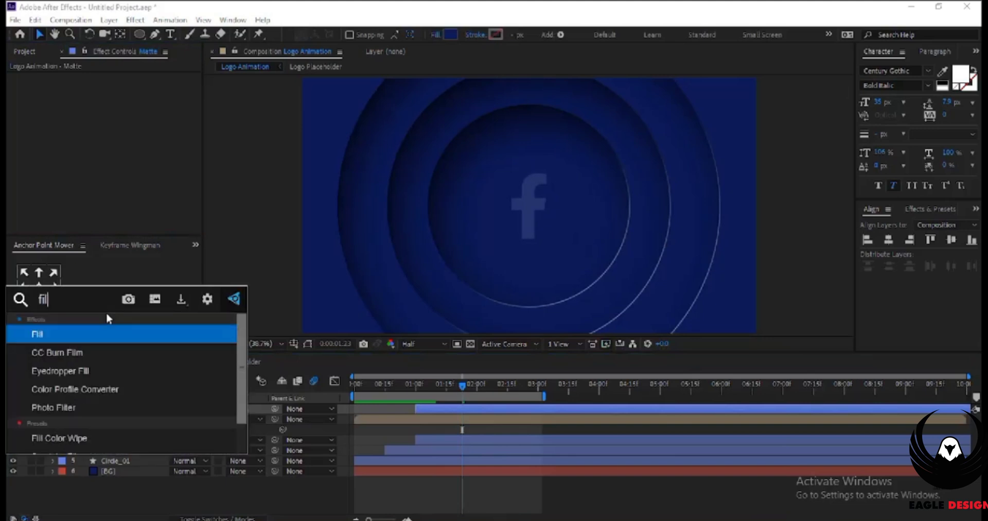
pyautogui.click(97, 337)
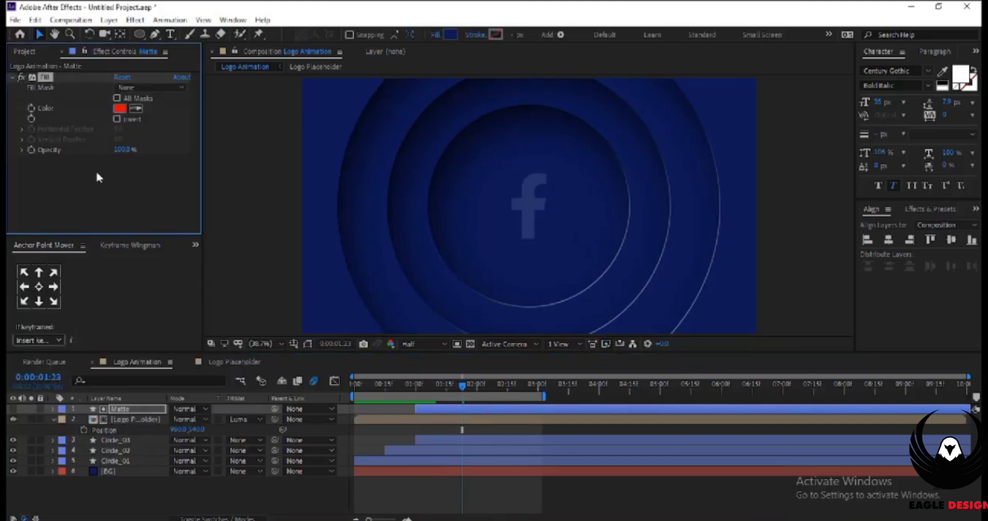
pyautogui.click(120, 110)
pyautogui.click(214, 222)
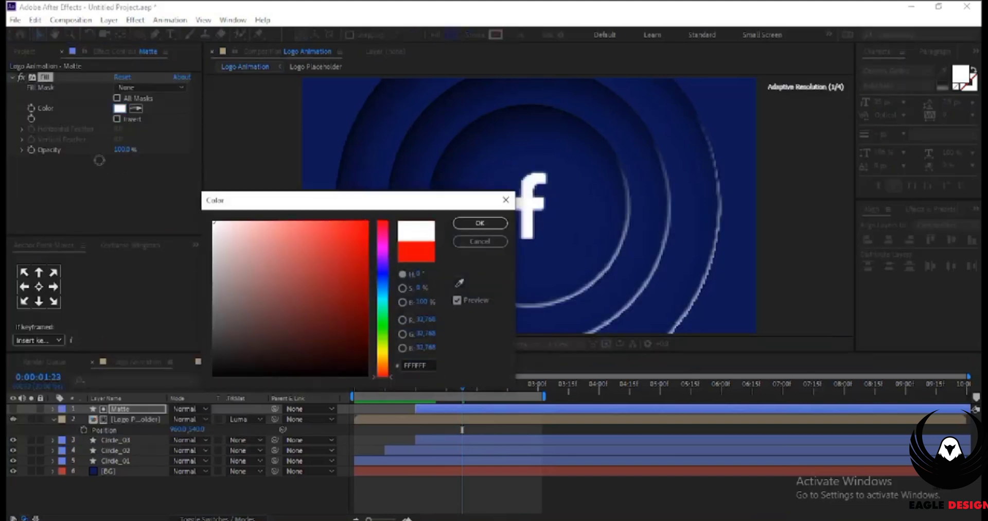
pyautogui.click(480, 223)
# Scrub ahead to around 3:03 to check the white logo, then select Logo Placeholder
pyautogui.click(465, 384)
pyautogui.moveTo(469, 371); pyautogui.dragTo(543, 372)
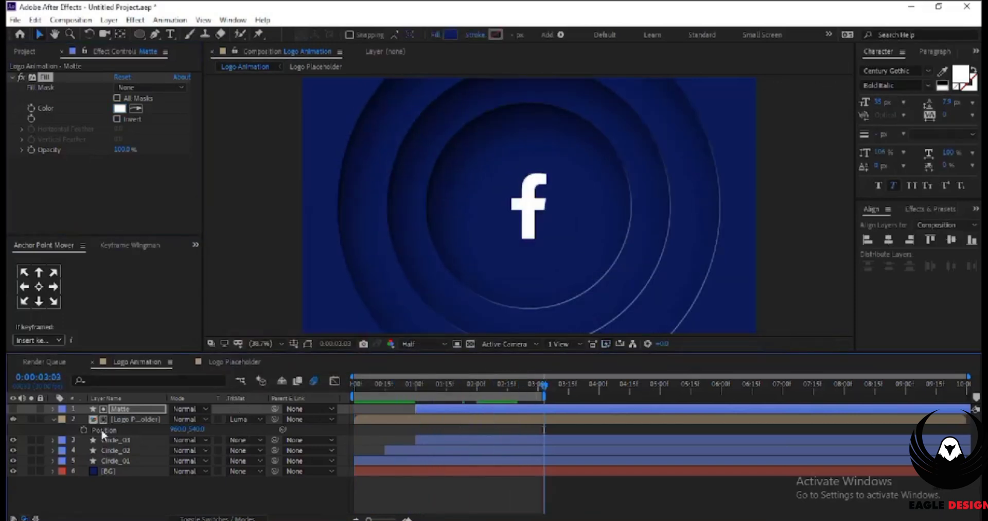
pyautogui.click(140, 420)
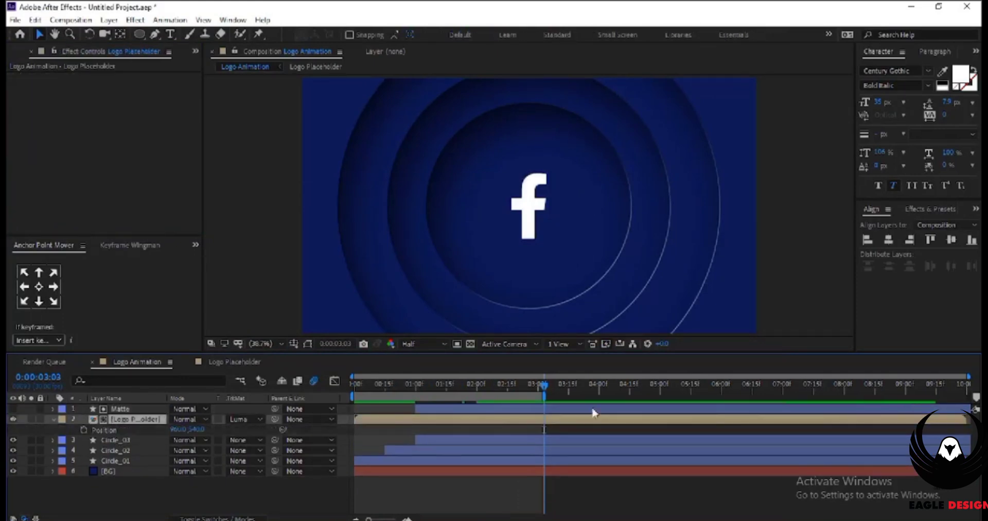
# Reveal every layer's keyframed properties and move to 1:29, where the rings finish scaling
pyautogui.moveTo(539, 383); pyautogui.dragTo(460, 383)
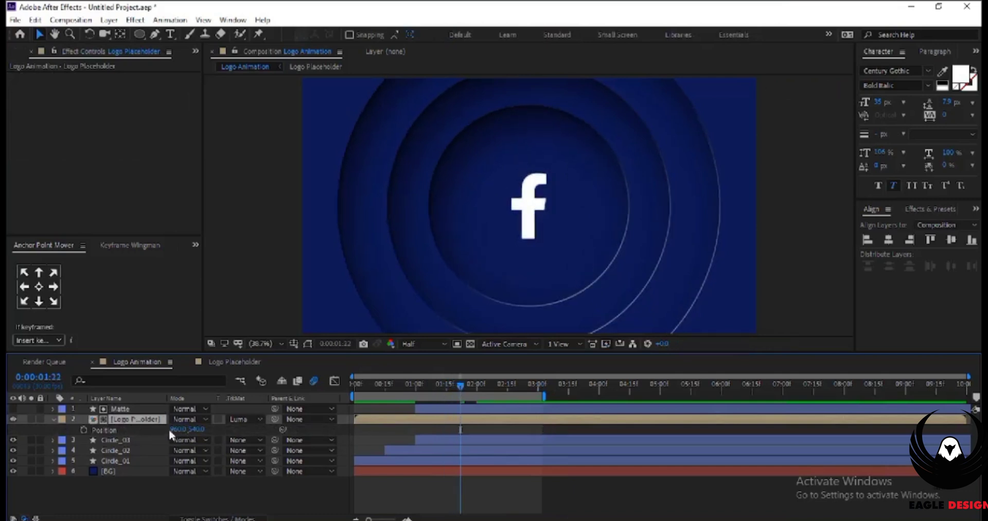
pyautogui.moveTo(461, 389); pyautogui.dragTo(436, 387)
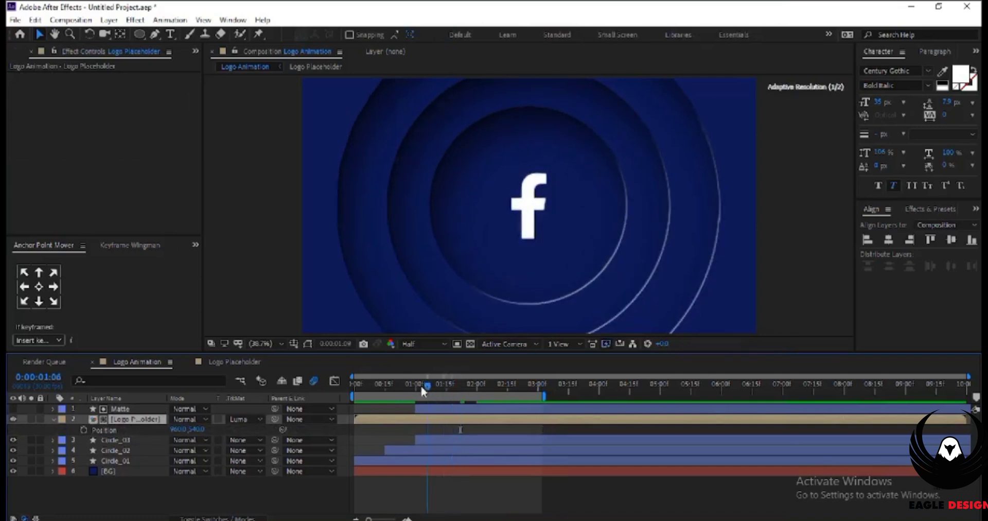
pyautogui.press('p')
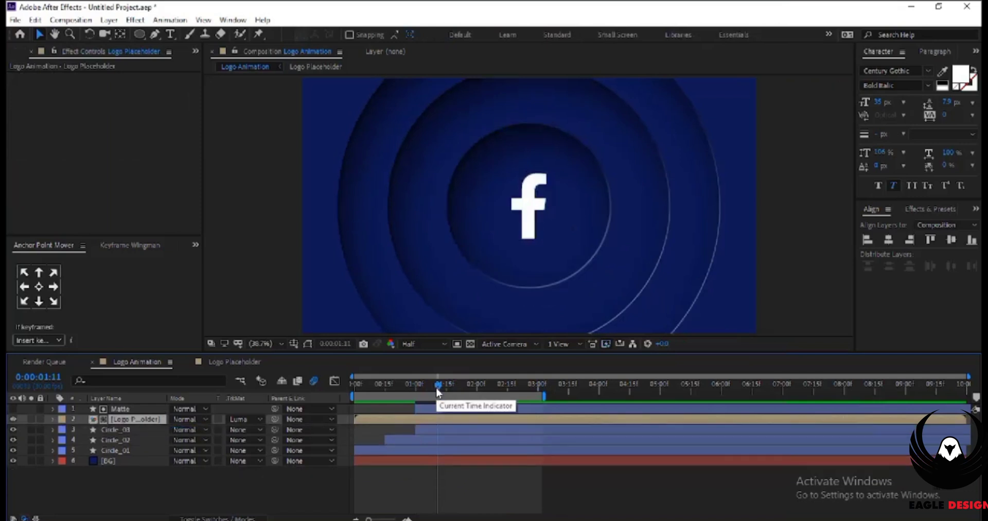
pyautogui.click(128, 432)
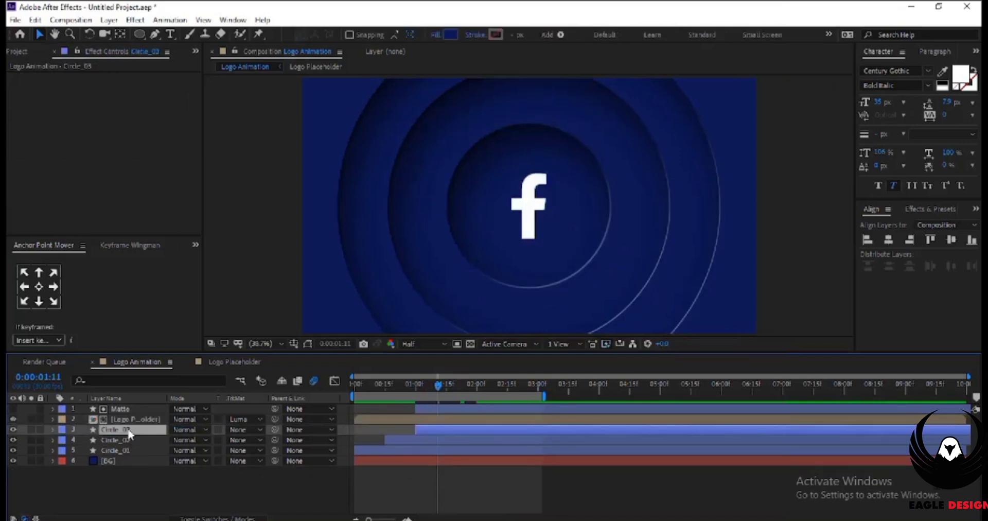
pyautogui.press('s')
pyautogui.click(118, 449)
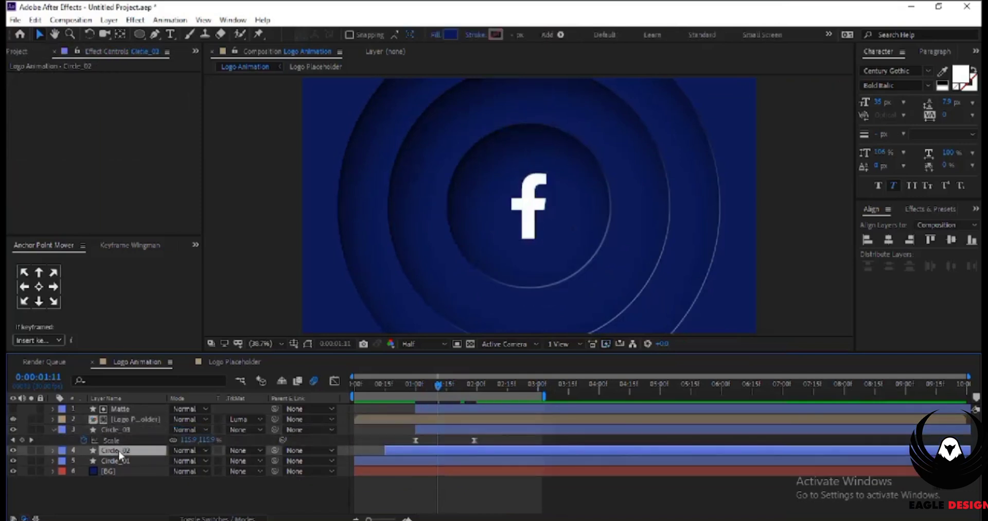
pyautogui.hotkey('ctrl', 'a')
pyautogui.press('u')
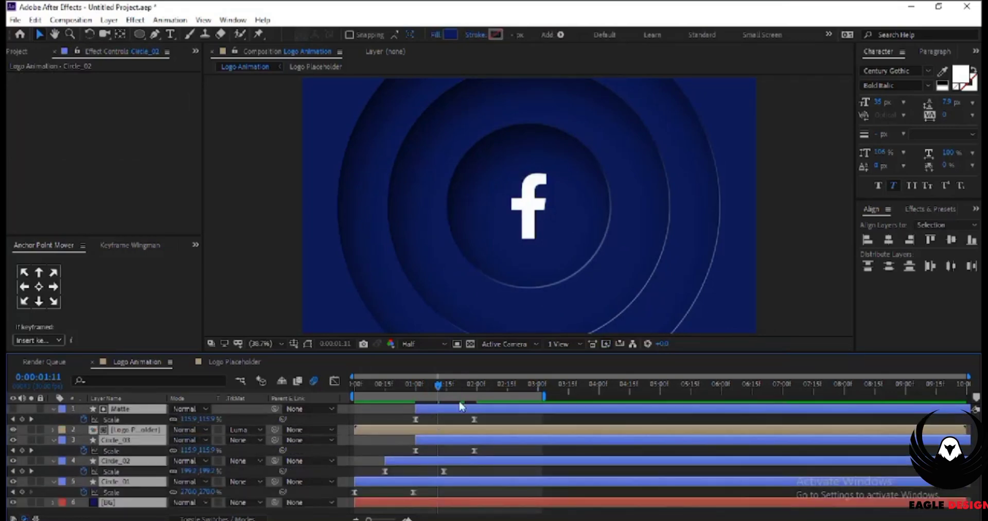
pyautogui.moveTo(437, 382); pyautogui.dragTo(474, 383)
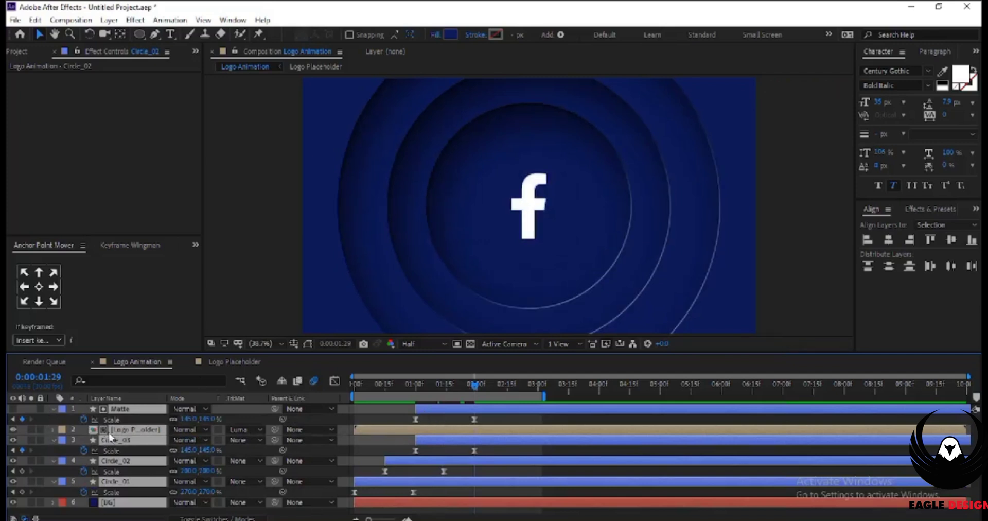
# Set a Position keyframe of 960, 540 on Logo Placeholder at 1:29
pyautogui.click(581, 475)
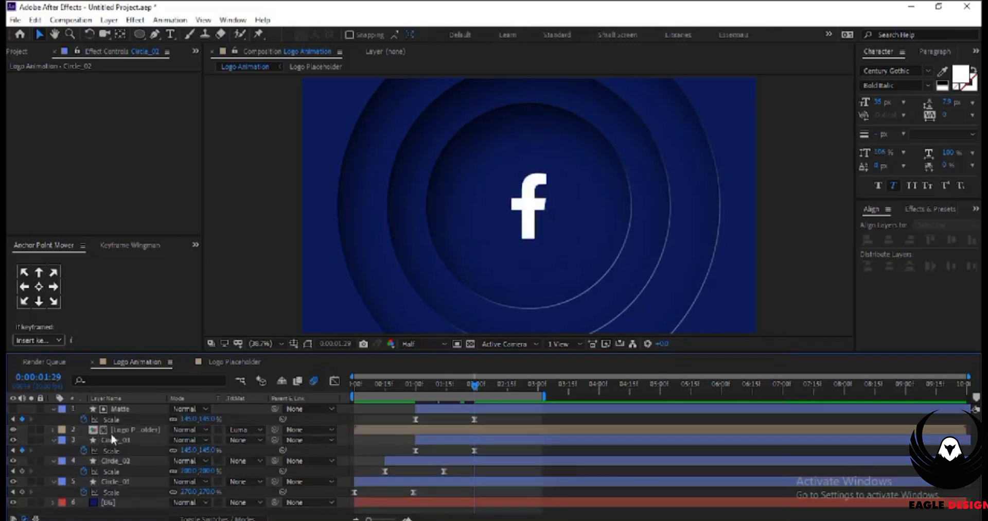
pyautogui.click(115, 430)
pyautogui.press('p')
pyautogui.click(84, 439)
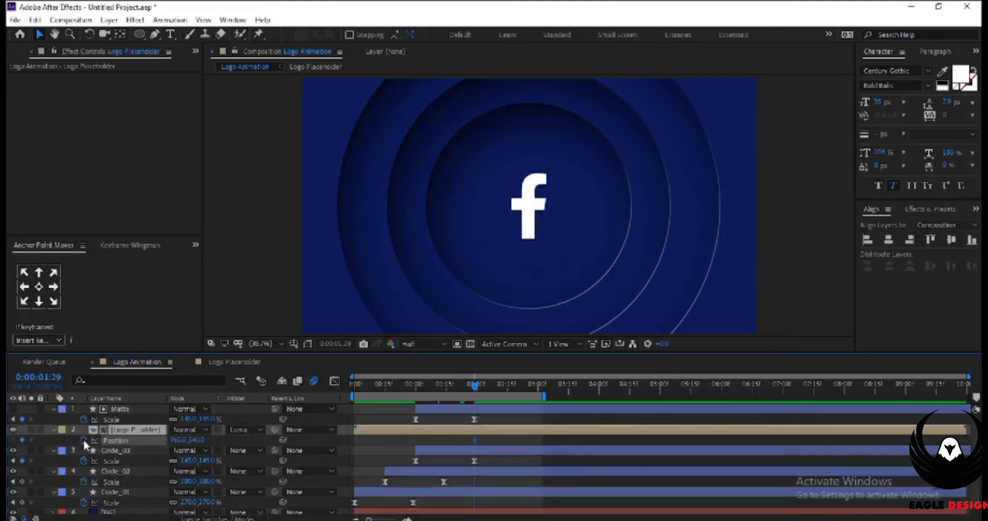
# Add an earlier Position keyframe pushing Logo Placeholder down to Y 1093, below the frame
pyautogui.moveTo(474, 383); pyautogui.dragTo(415, 384)
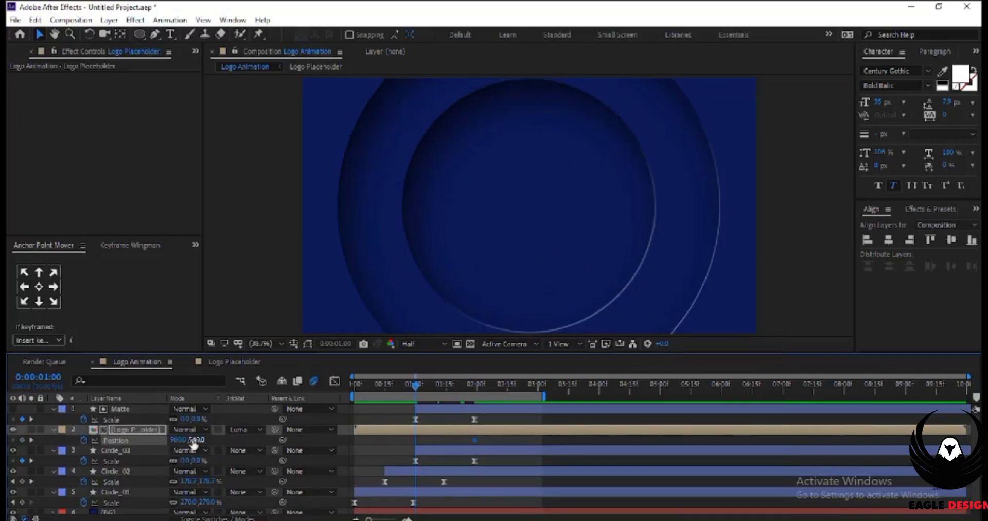
pyautogui.moveTo(194, 439); pyautogui.dragTo(181, 440)
pyautogui.moveTo(420, 387); pyautogui.dragTo(444, 386)
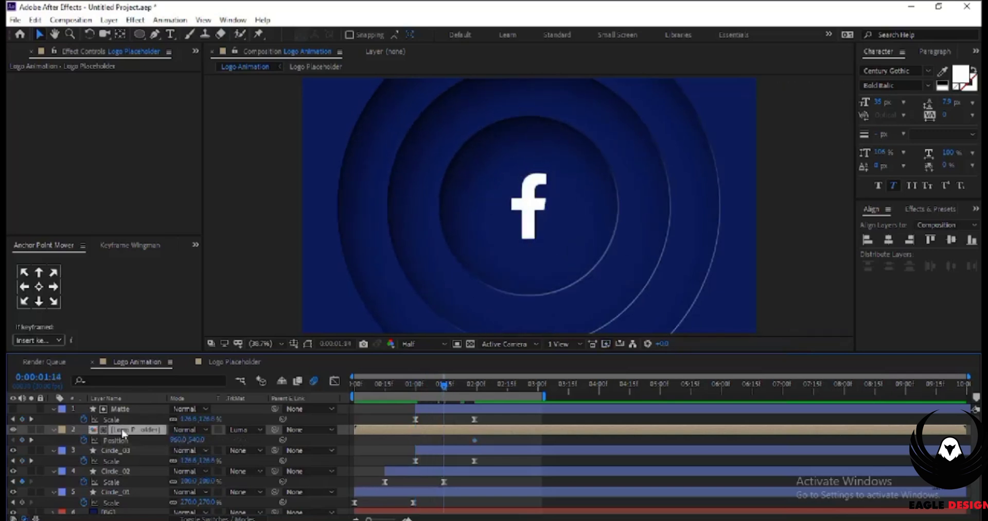
pyautogui.moveTo(179, 440); pyautogui.dragTo(195, 443)
pyautogui.moveTo(199, 441); pyautogui.dragTo(463, 441)
pyautogui.scroll(-1, 606, 238)
pyautogui.moveTo(199, 440); pyautogui.dragTo(187, 443)
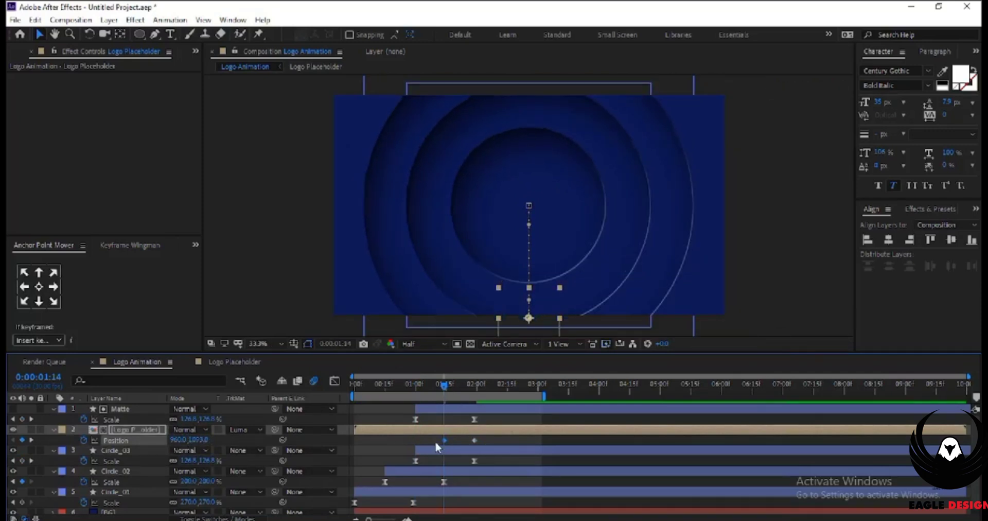
# Slide the low Position keyframe to 1:00 and select both Position keyframes
pyautogui.moveTo(445, 395); pyautogui.dragTo(416, 395)
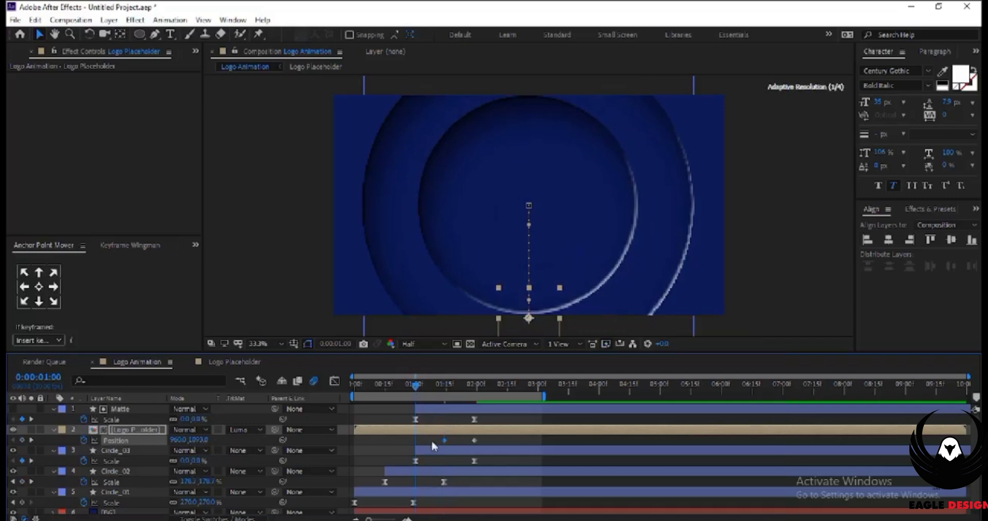
pyautogui.moveTo(444, 440); pyautogui.dragTo(416, 440)
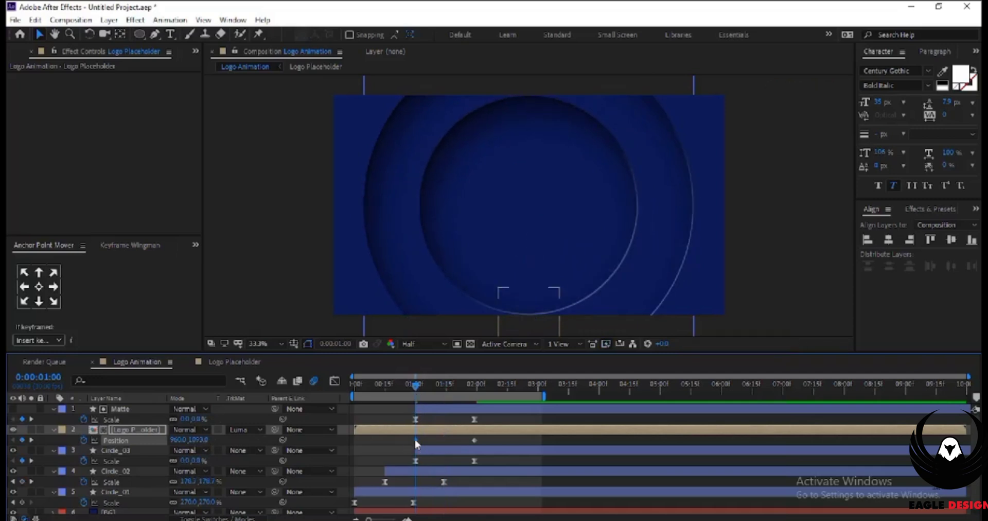
pyautogui.moveTo(484, 452); pyautogui.dragTo(483, 452)
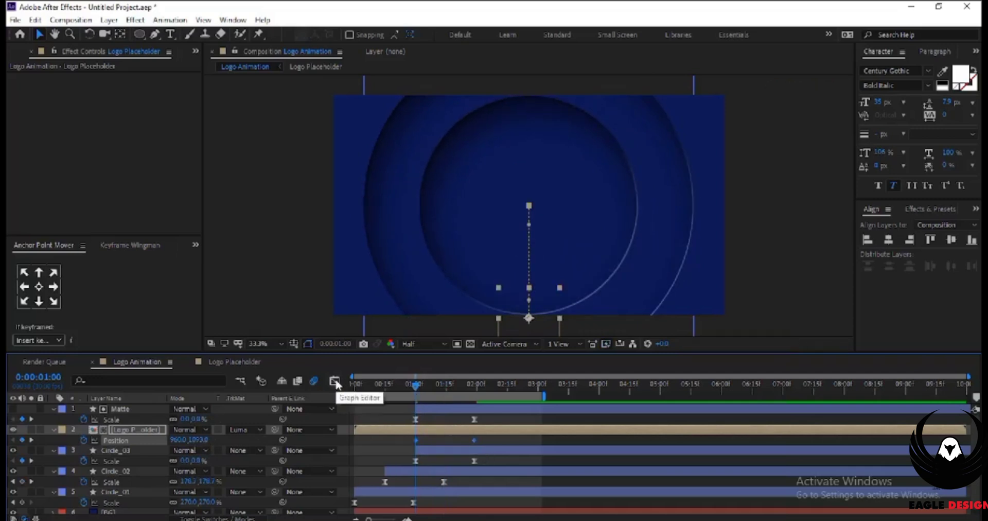
# Apply Easy Ease to both Position keyframes and lengthen the ease into the final keyframe
pyautogui.rightClick(416, 440)
pyautogui.moveTo(489, 433)
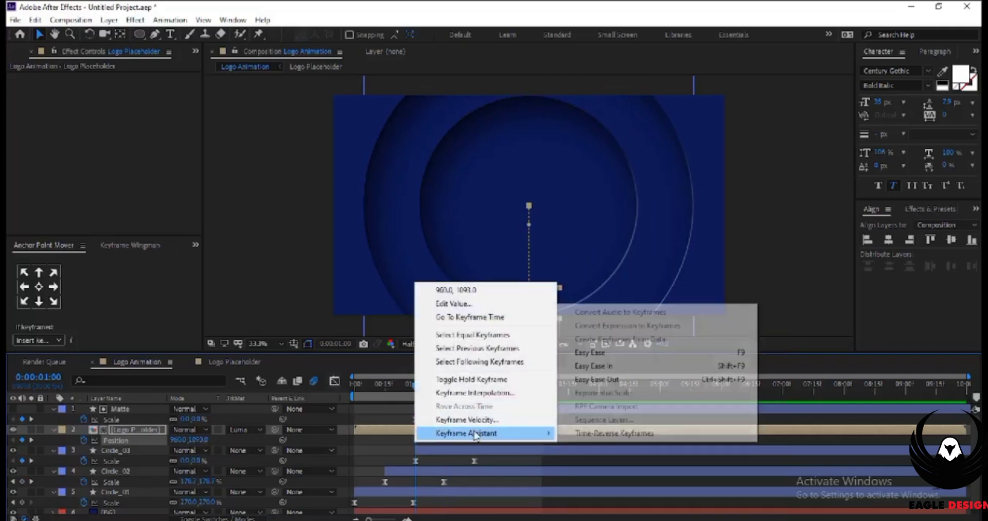
pyautogui.click(599, 351)
pyautogui.click(334, 380)
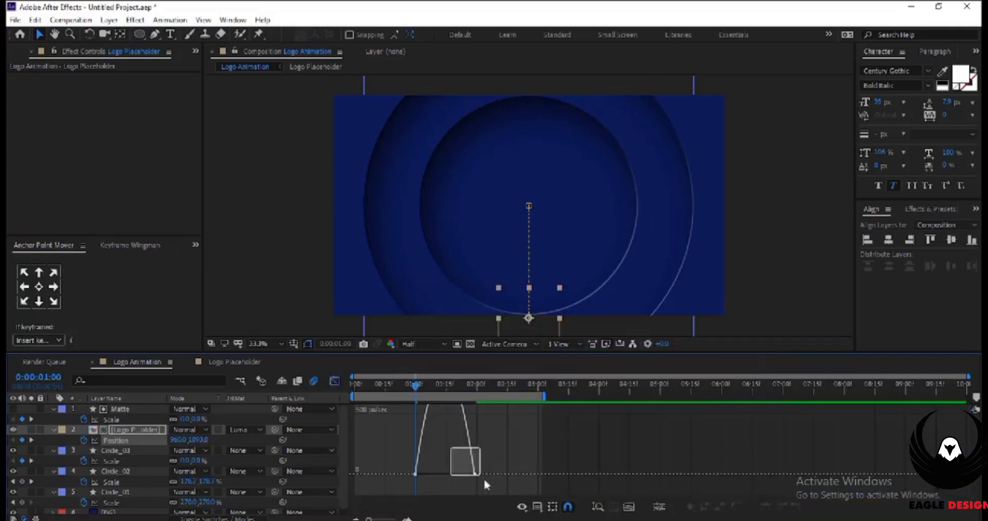
pyautogui.moveTo(465, 475)
pyautogui.mouseDown()
pyautogui.moveTo(387, 453)
pyautogui.moveTo(416, 461)
pyautogui.mouseUp()
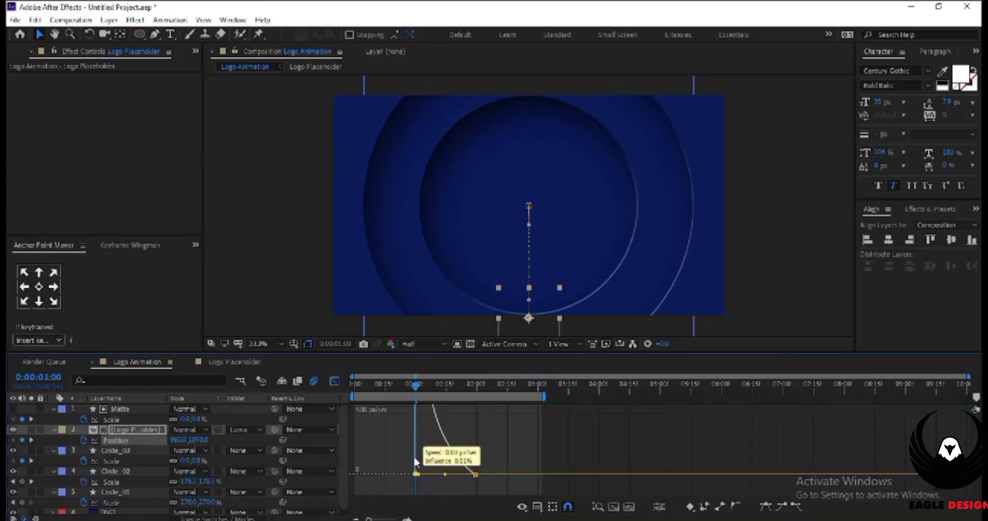
pyautogui.click(334, 380)
# Return to the composition start and collapse all layers' revealed properties
pyautogui.press('Home')
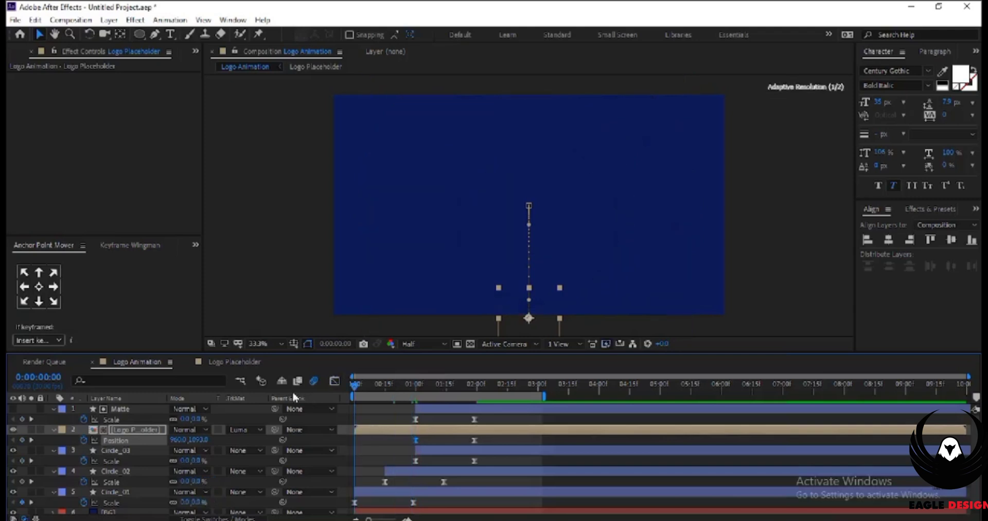
pyautogui.hotkey('ctrl', 'a')
pyautogui.press('u')
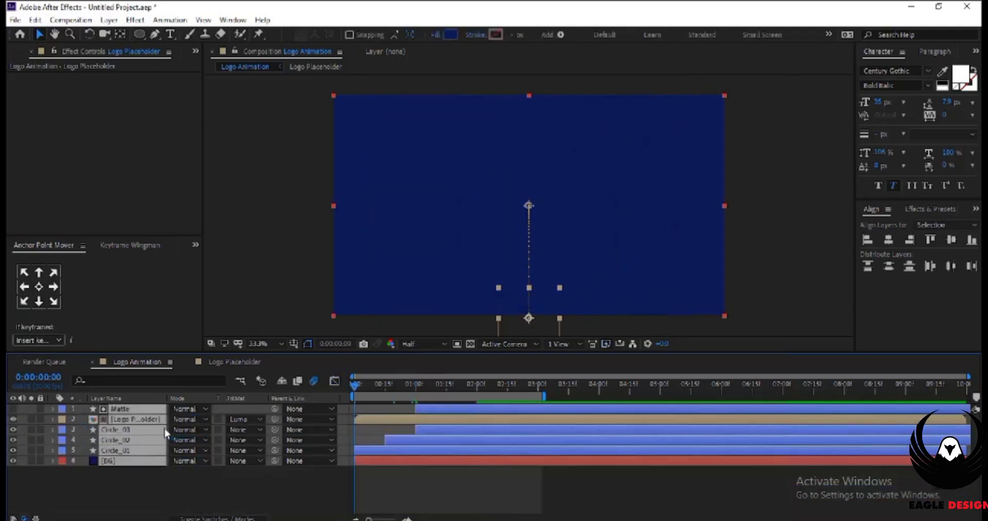
pyautogui.click(178, 492)
pyautogui.press('space')
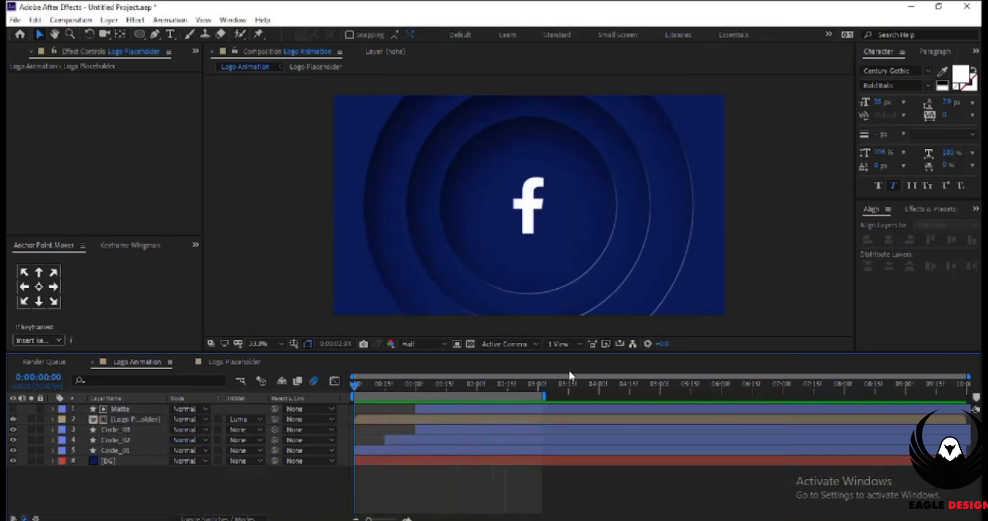
pyautogui.click(130, 430)
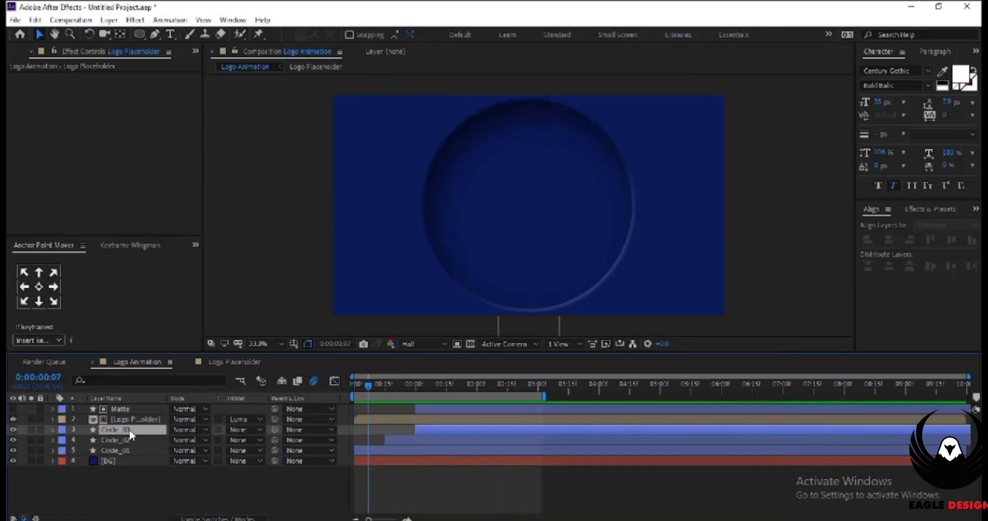
pyautogui.press('space')
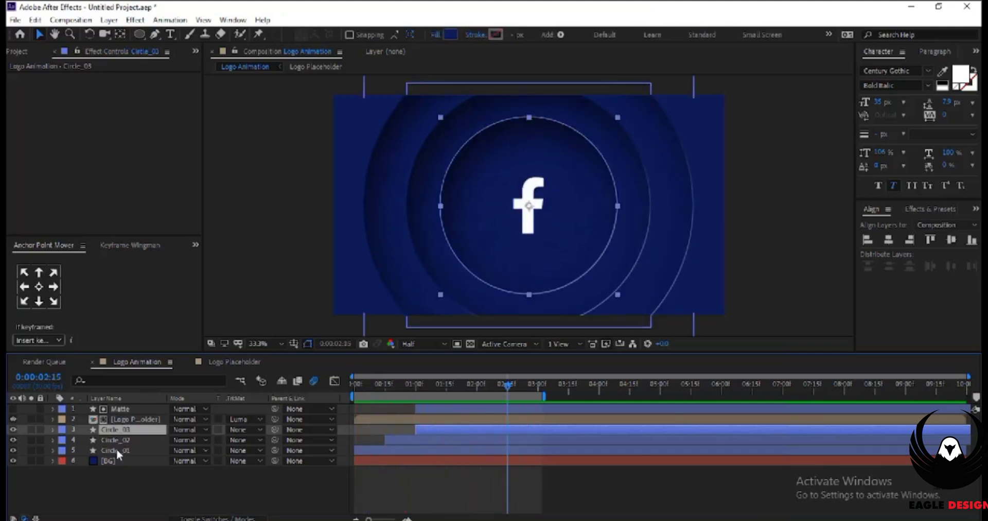
pyautogui.click(116, 448)
pyautogui.keyDown('shift'); pyautogui.click(122, 407); pyautogui.keyUp('shift')
pyautogui.click(887, 241)
pyautogui.click(291, 387)
pyautogui.press('space')
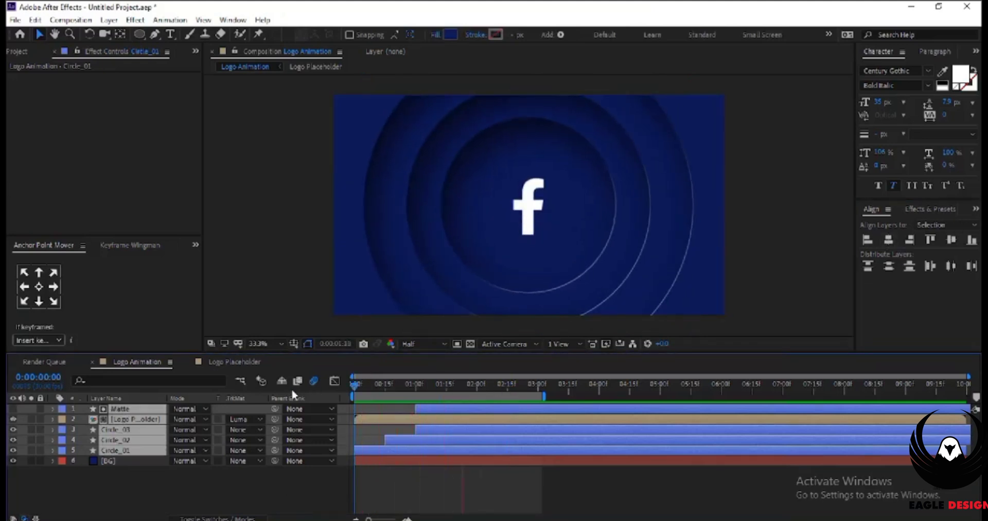
pyautogui.press('space')
pyautogui.click(61, 467)
pyautogui.click(125, 429)
pyautogui.press('s')
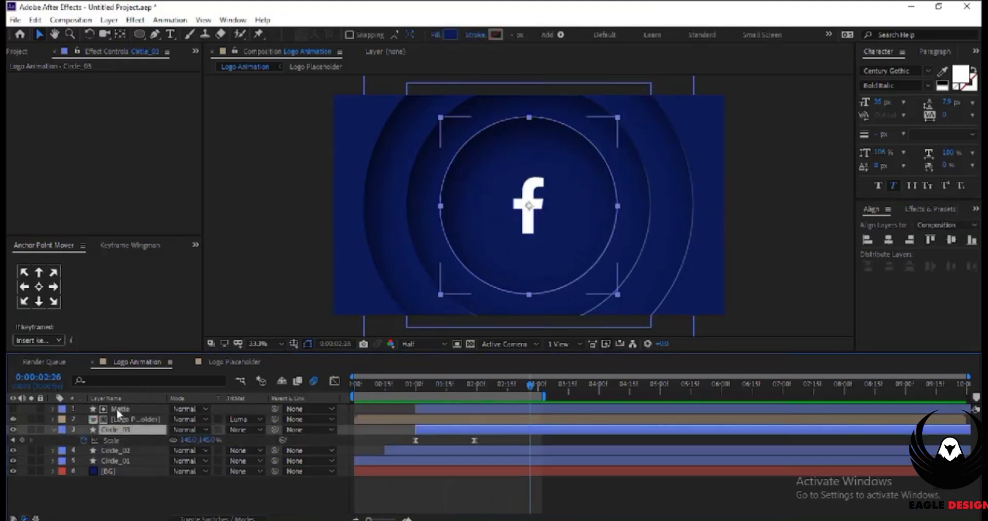
# Reveal Scale on Matte and Circle_03 and select their final Scale keyframes
pyautogui.click(118, 410)
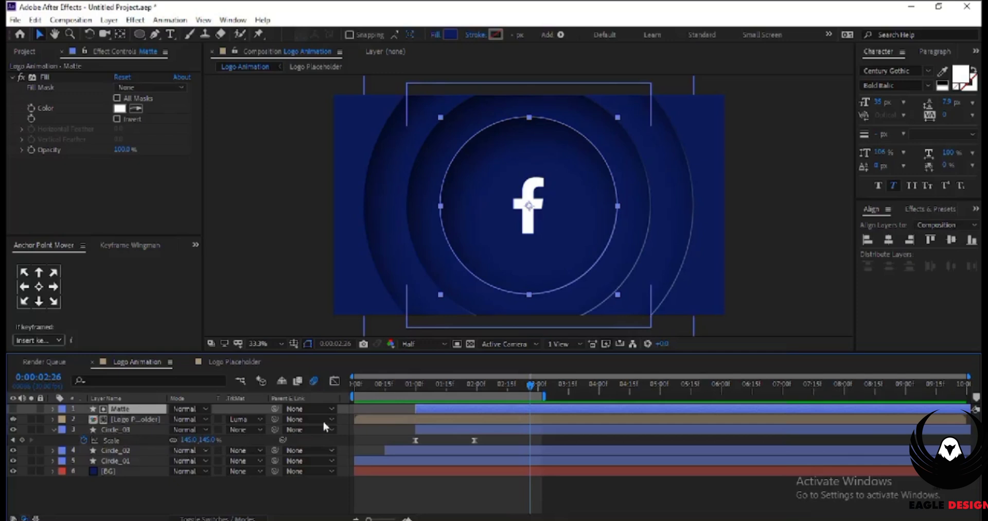
pyautogui.press('s')
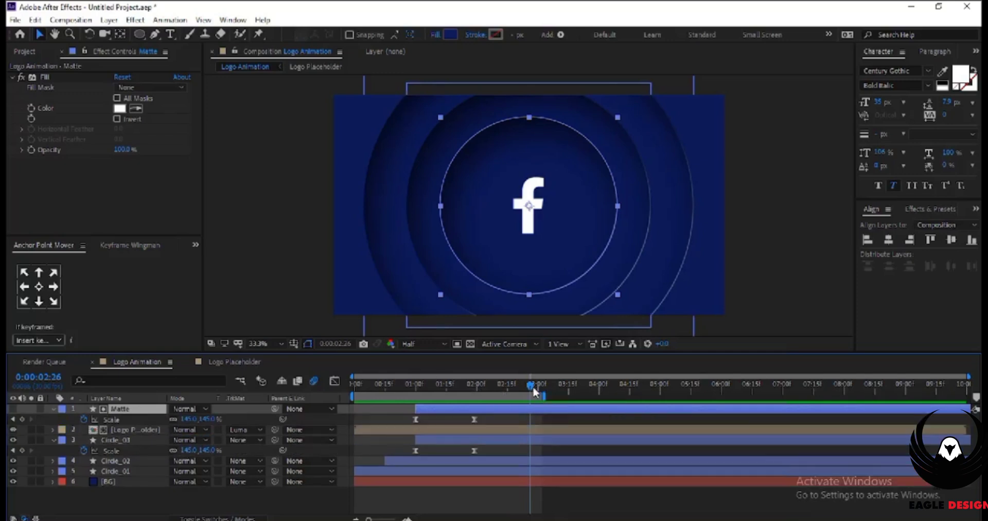
pyautogui.click(125, 440)
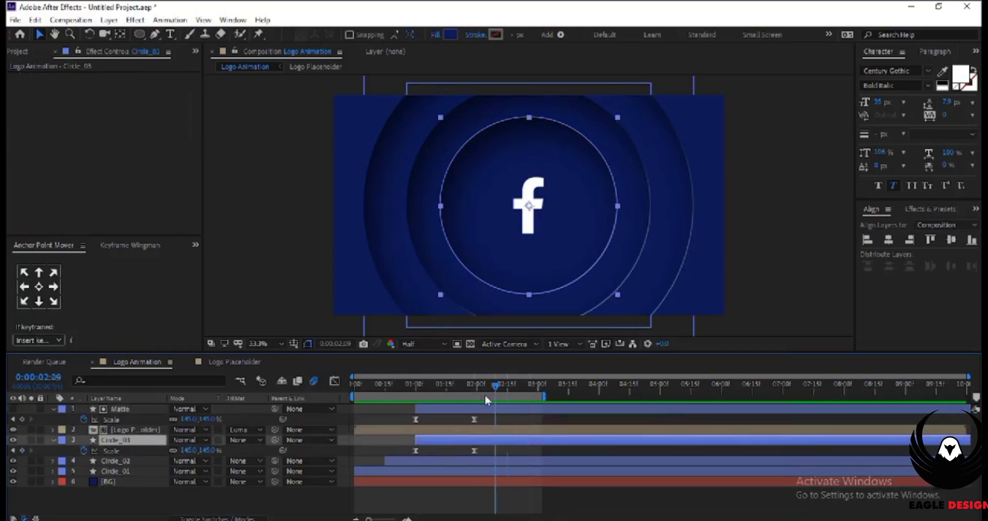
pyautogui.click(119, 408)
pyautogui.keyDown('ctrl'); pyautogui.click(120, 440); pyautogui.keyUp('ctrl')
pyautogui.moveTo(462, 414); pyautogui.dragTo(483, 451)
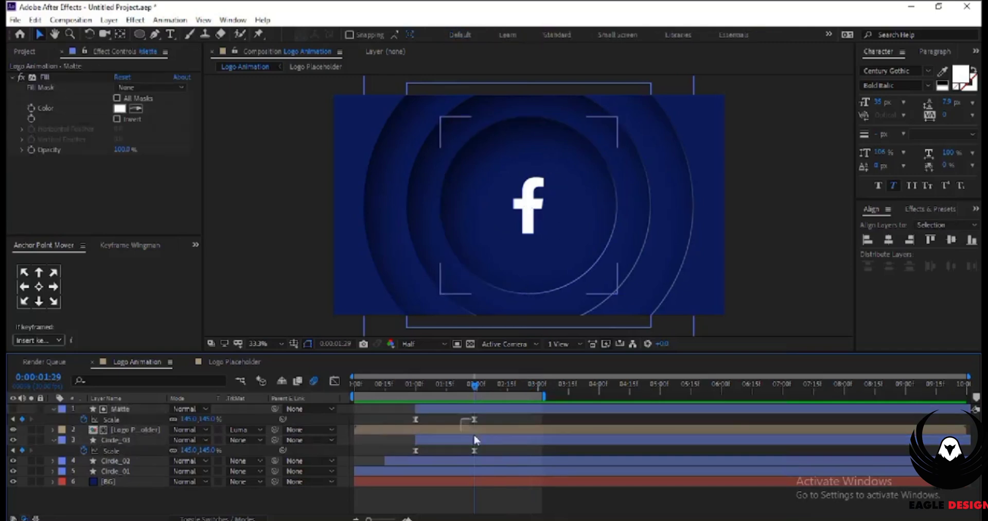
# Reduce both final Scale values to 110% and preview the animation from the start
pyautogui.moveTo(202, 450); pyautogui.dragTo(175, 450)
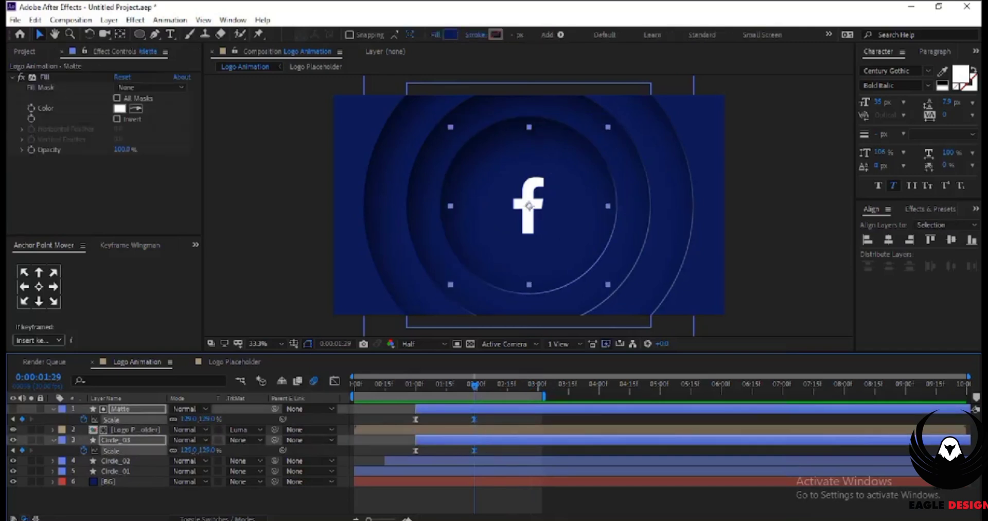
pyautogui.click(208, 449)
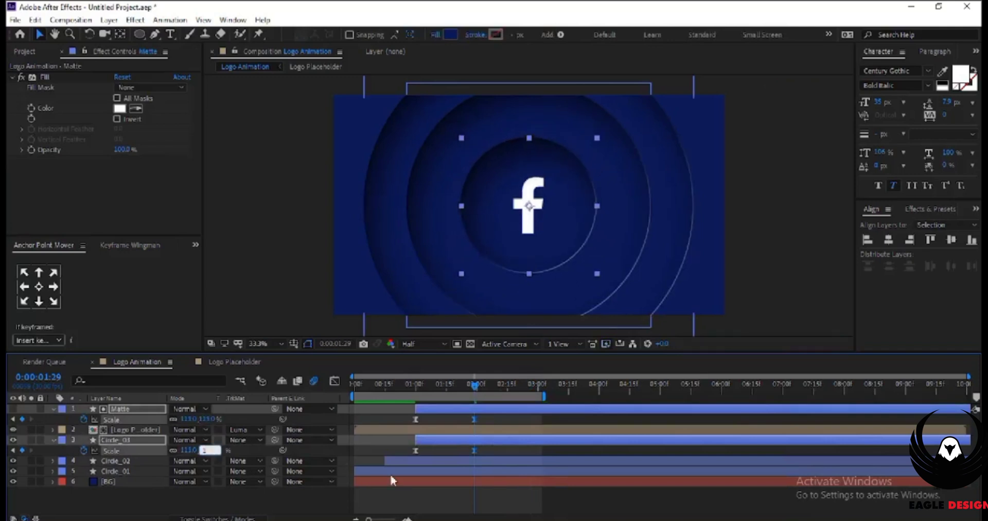
pyautogui.write('10')
pyautogui.click(395, 481)
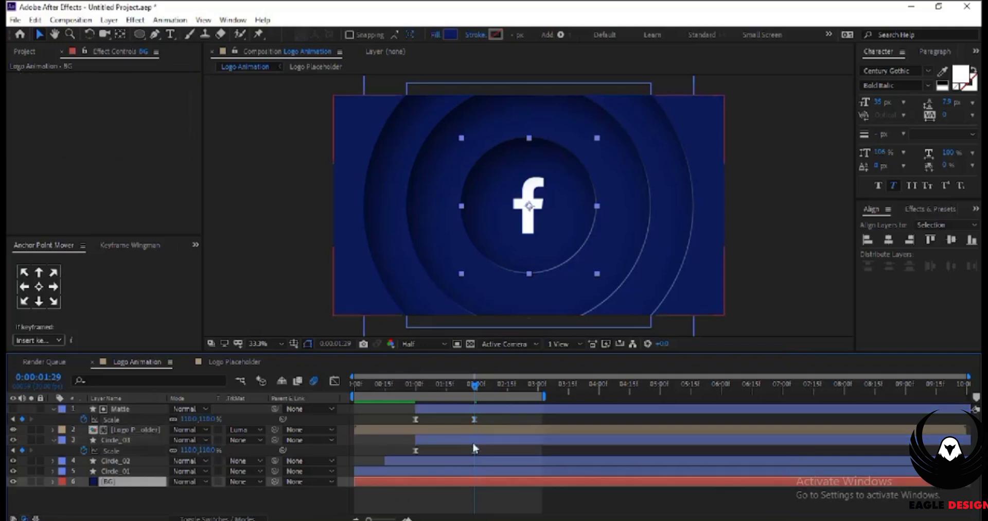
pyautogui.press('Home')
pyautogui.press('space')
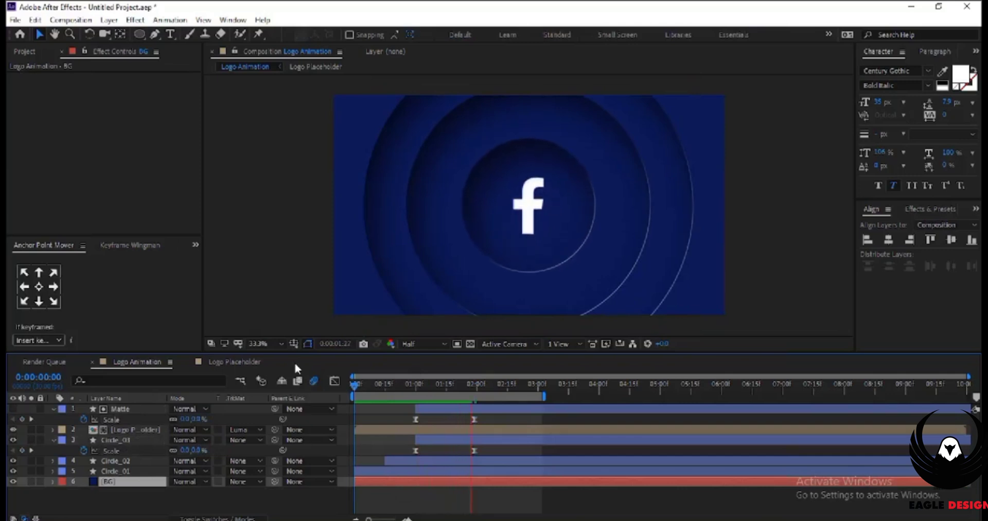
# Select Logo Placeholder's Position keyframes and preview the logo rising into place
pyautogui.press('space')
pyautogui.click(126, 429)
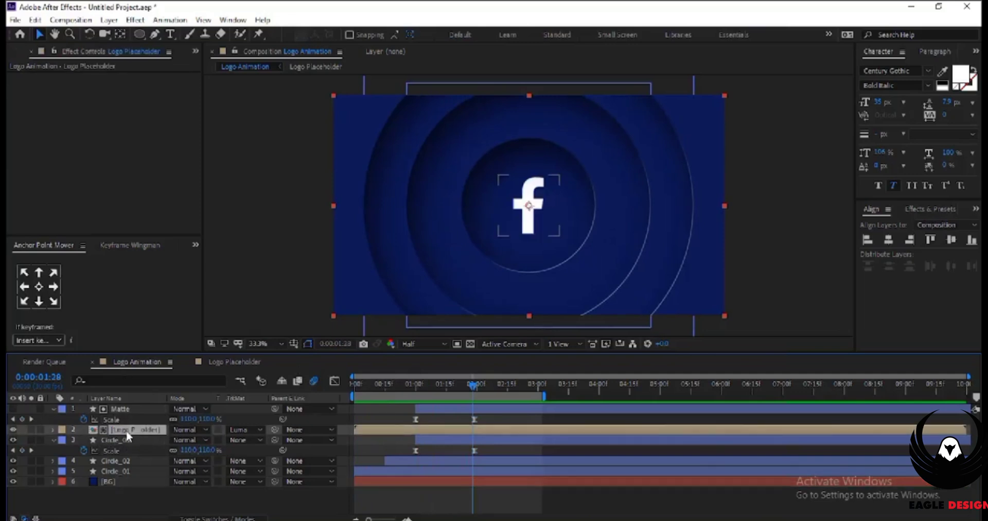
pyautogui.press('p')
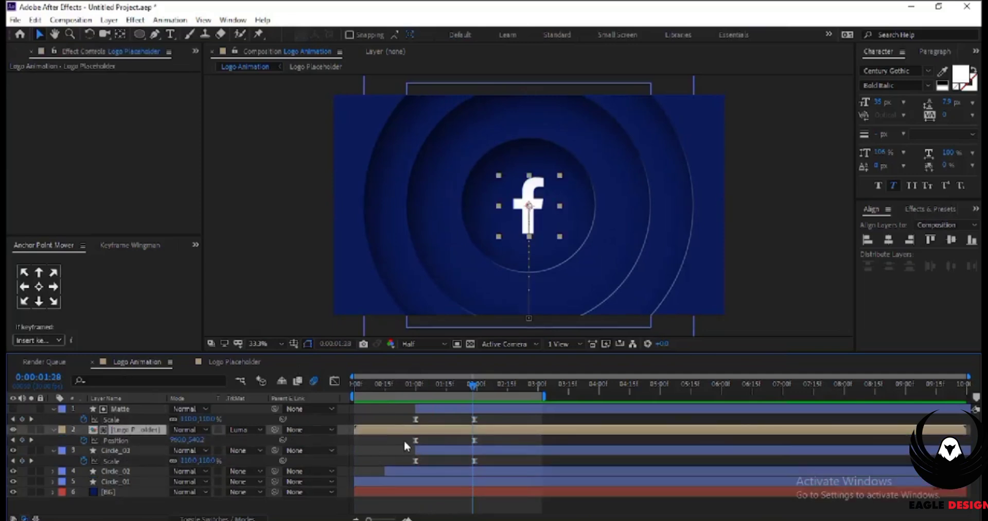
pyautogui.moveTo(403, 437); pyautogui.dragTo(475, 452)
pyautogui.click(890, 242)
pyautogui.click(373, 381)
pyautogui.press('space')
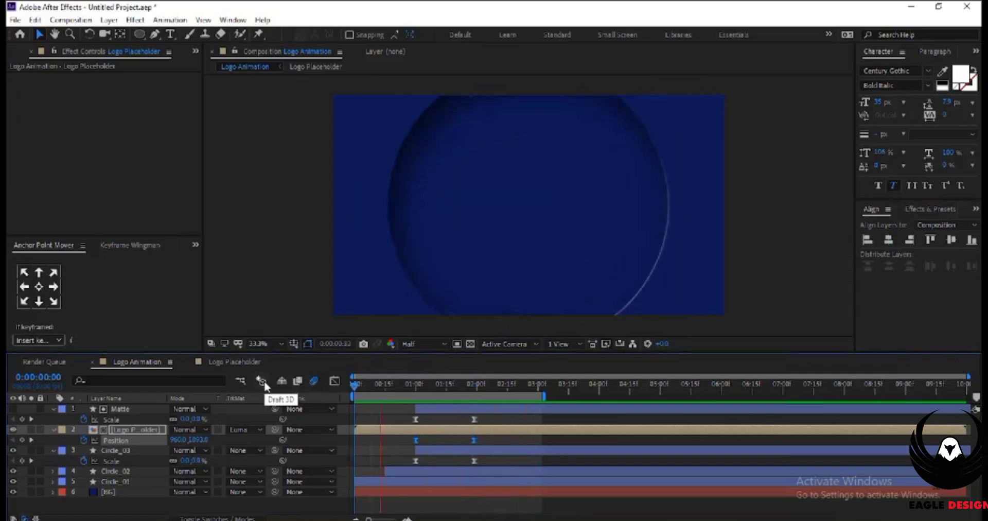
pyautogui.press('space')
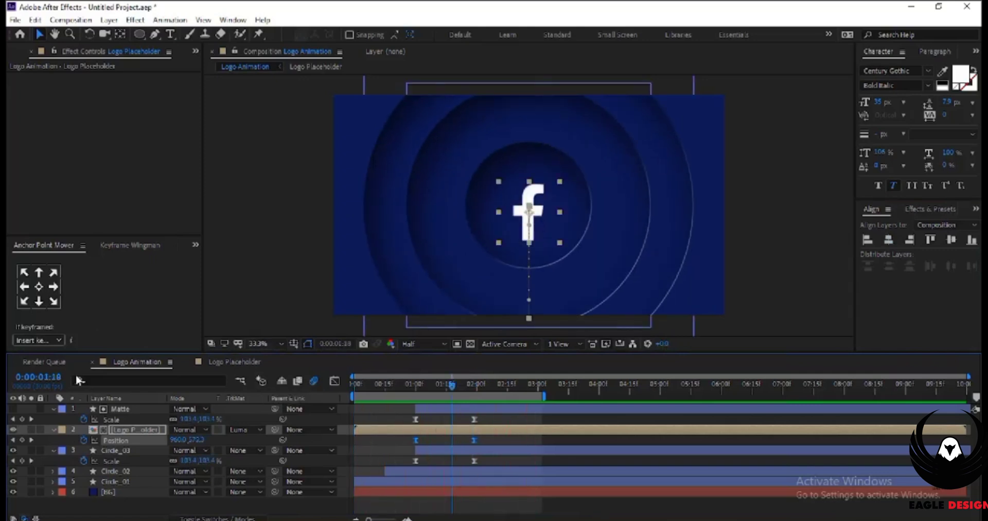
# Collapse all layer properties and fit the whole composition in the viewer
pyautogui.hotkey('ctrl', 'a')
pyautogui.press('u')
pyautogui.click(184, 483)
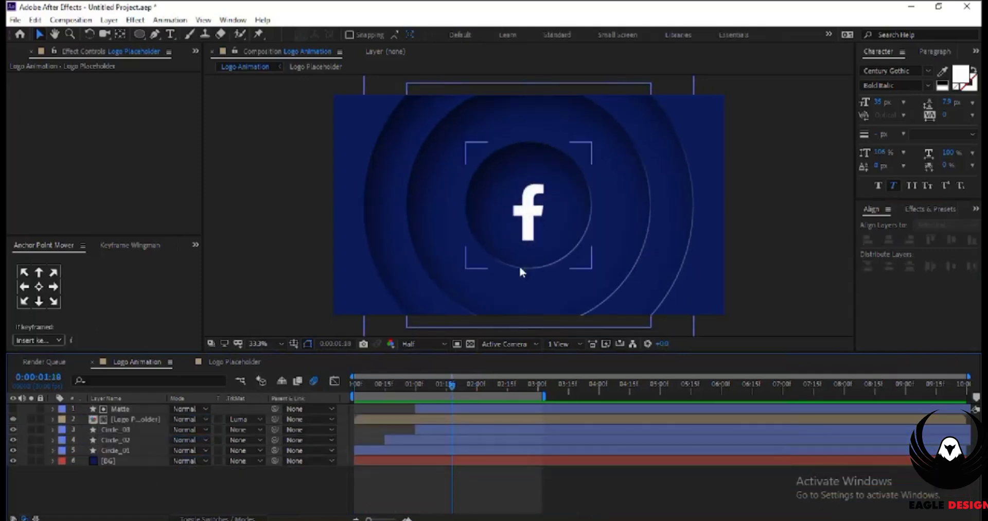
pyautogui.scroll(3, 519, 264)
pyautogui.moveTo(518, 271)
pyautogui.mouseDown()
pyautogui.moveTo(617, 105)
pyautogui.moveTo(597, 218)
pyautogui.moveTo(302, 240)
pyautogui.moveTo(514, 271)
pyautogui.moveTo(602, 247)
pyautogui.moveTo(474, 214)
pyautogui.moveTo(461, 241)
pyautogui.mouseUp()
pyautogui.press('v')
pyautogui.scroll(-2, 461, 240)
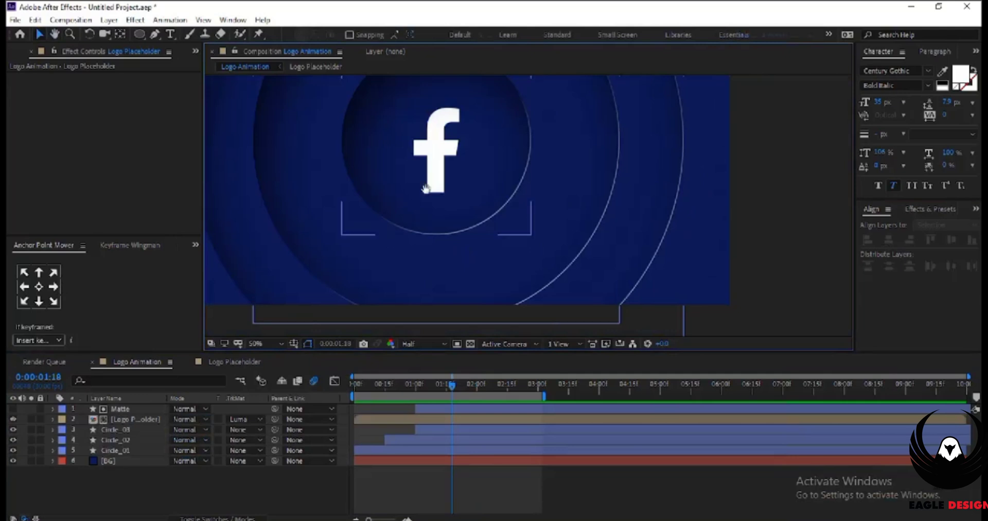
pyautogui.scroll(-1, 448, 210)
pyautogui.scroll(-1, 454, 214)
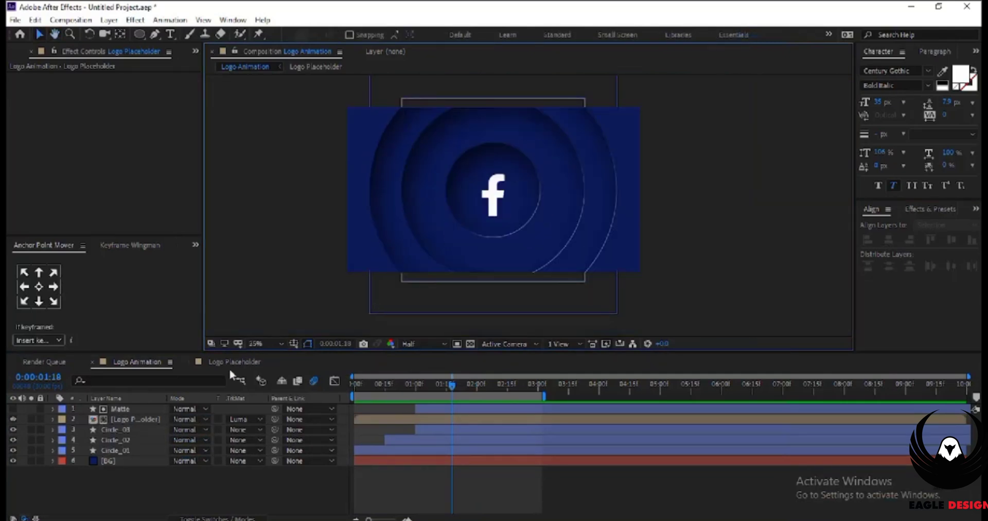
pyautogui.click(257, 343)
pyautogui.click(264, 128)
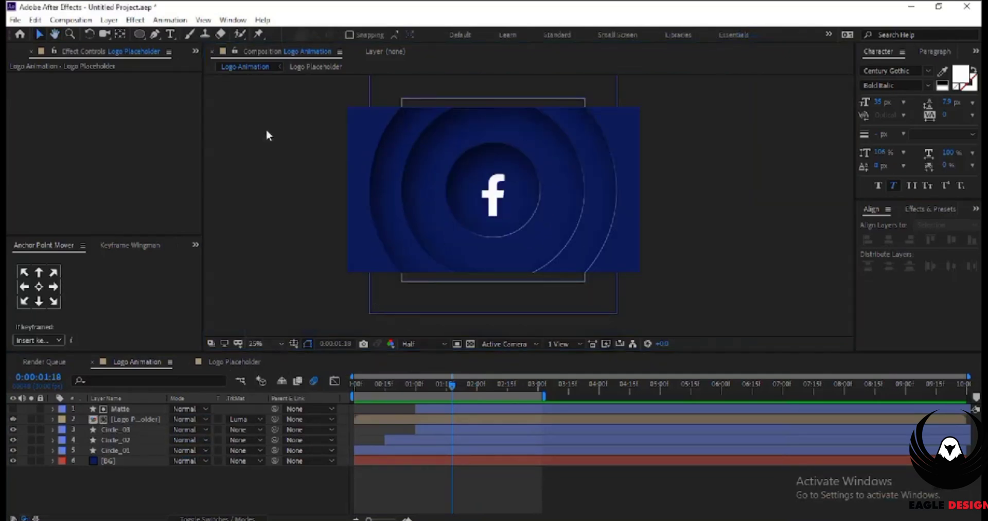
# Add a new adjustment layer to the timeline and name it Noise
pyautogui.rightClick(122, 477)
pyautogui.moveTo(151, 355)
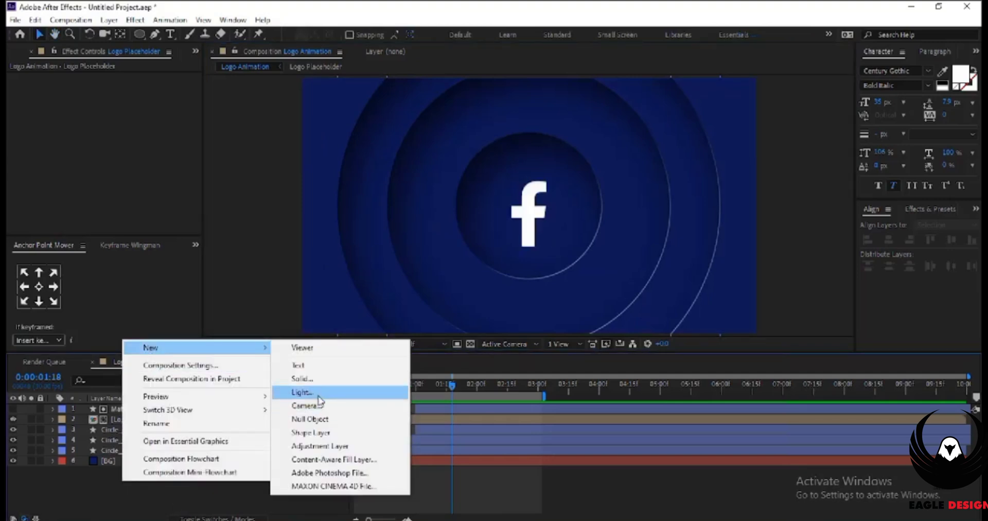
pyautogui.click(322, 451)
pyautogui.press('Return')
pyautogui.write('Noise')
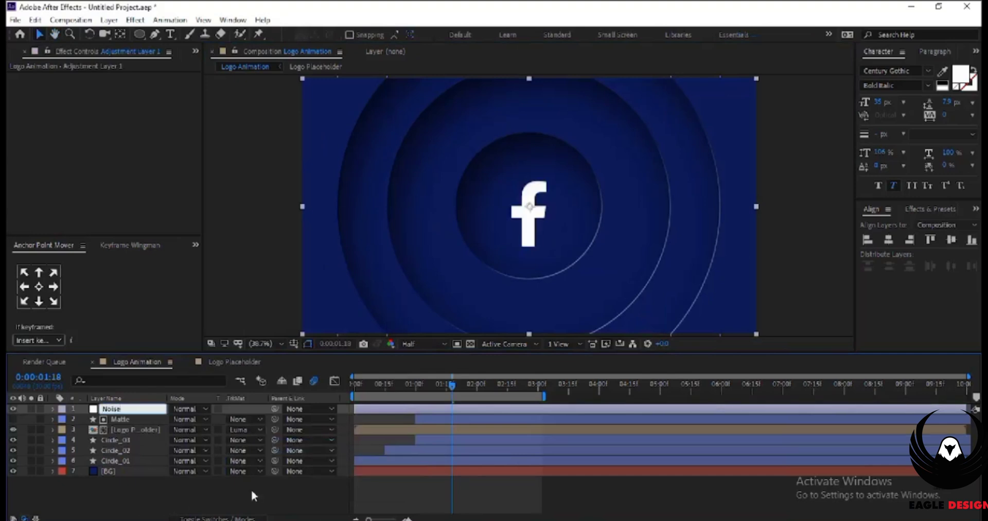
pyautogui.click(250, 487)
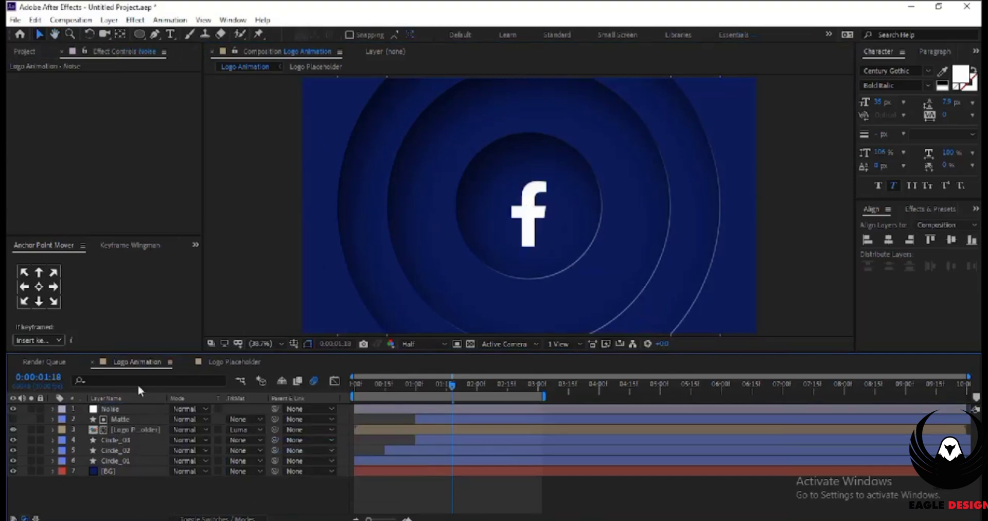
pyautogui.click(129, 408)
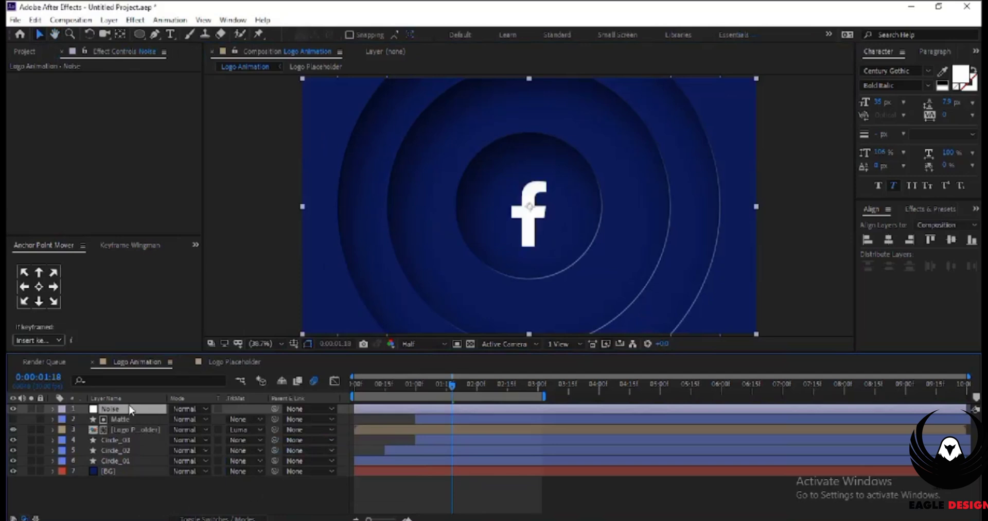
pyautogui.click(135, 474)
pyautogui.click(129, 406)
# Apply the Noise effect with Amount 2.0% and Use Color Noise turned off
pyautogui.hotkey('ctrl', 'space')
pyautogui.write('n')
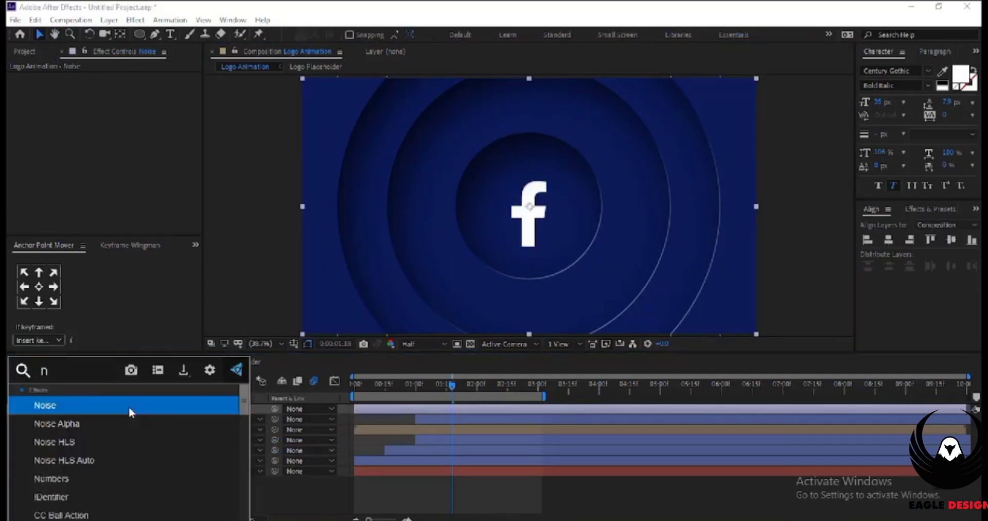
pyautogui.write('oise')
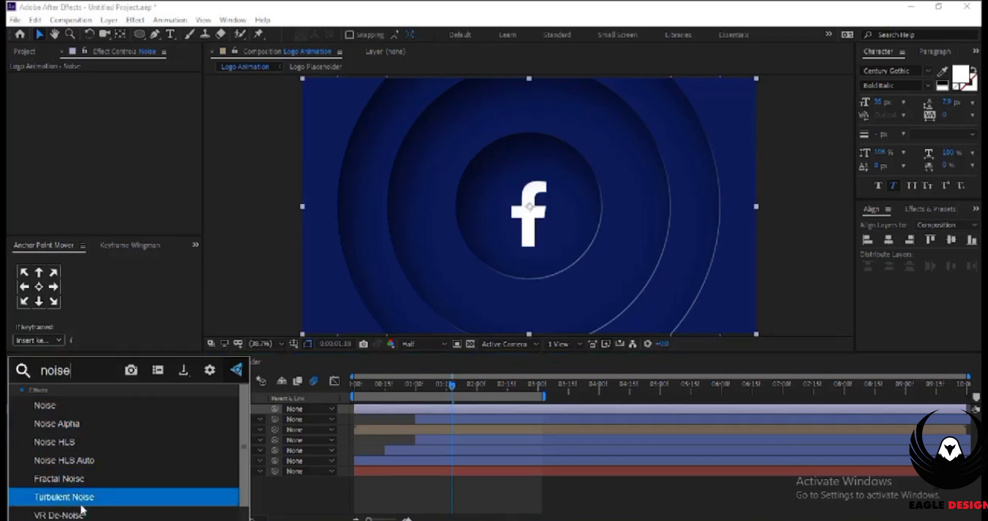
pyautogui.click(49, 406)
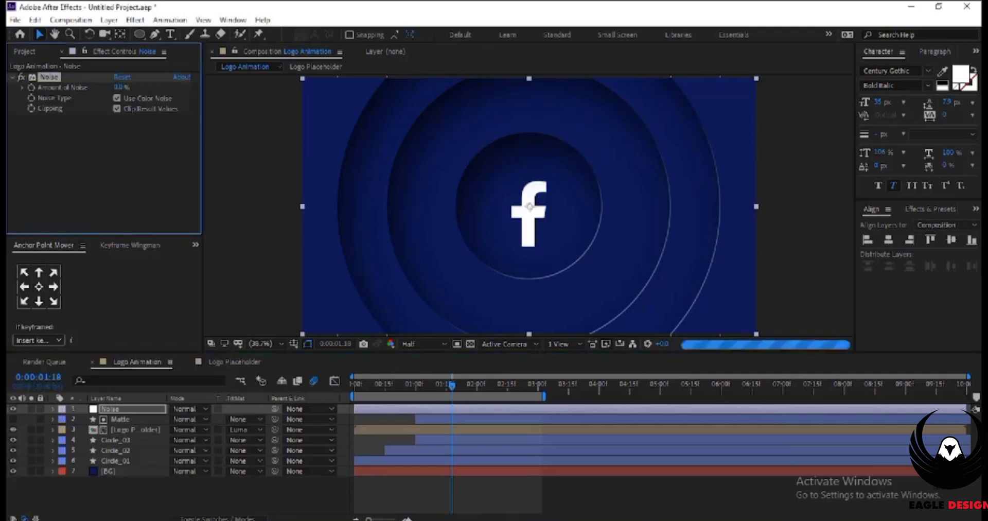
pyautogui.click(121, 88)
pyautogui.write('2')
pyautogui.press('Return')
pyautogui.click(117, 98)
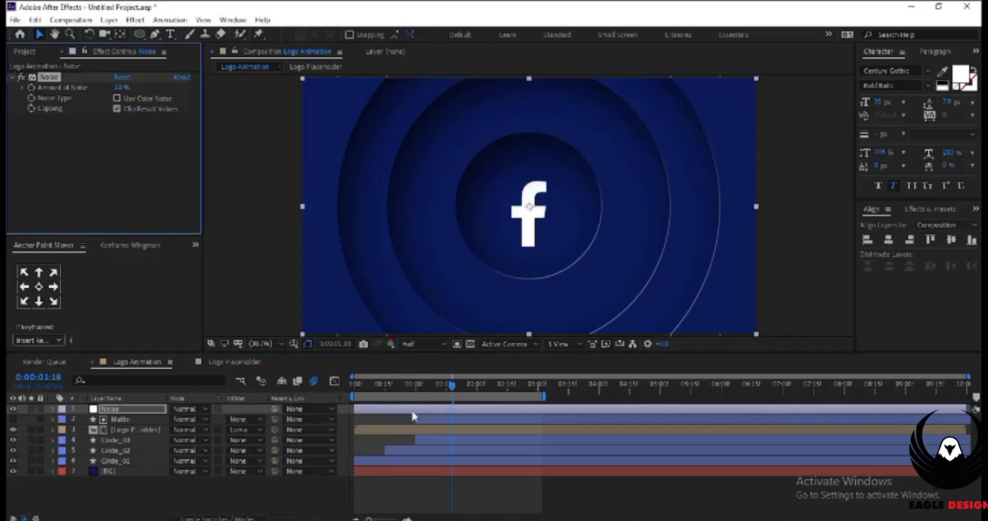
# Inspect the grain at full magnification, then return the playhead to the start
pyautogui.press('/')
pyautogui.press('h')
pyautogui.moveTo(423, 269); pyautogui.dragTo(548, 238)
pyautogui.scroll(-3, 548, 238)
pyautogui.press('v')
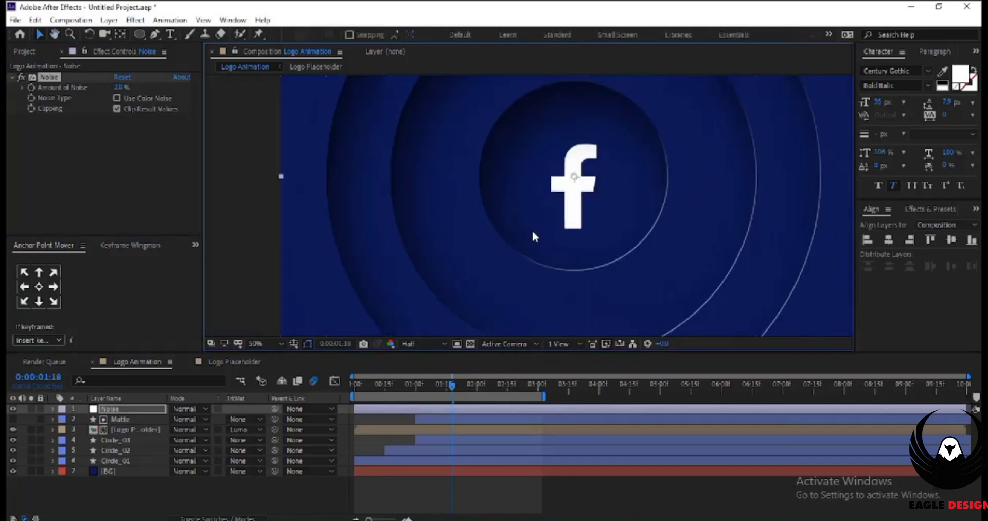
pyautogui.moveTo(447, 394); pyautogui.dragTo(348, 388)
# Deselect all layers and show the layer switch columns in the timeline
pyautogui.rightClick(144, 491)
pyautogui.click(79, 506)
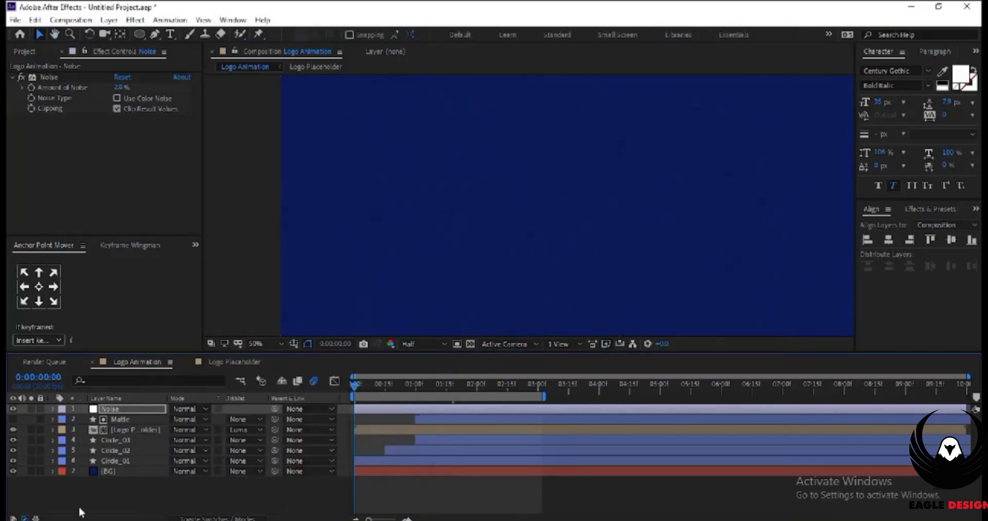
pyautogui.press('F4')
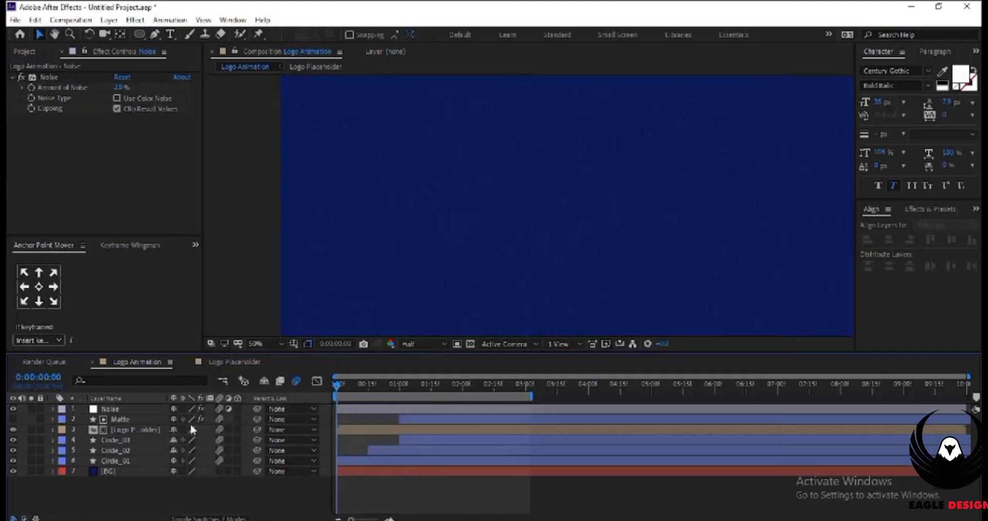
# Open the timeline's New layer menu, backing out of an accidental solid attempt
pyautogui.rightClick(222, 492)
pyautogui.moveTo(267, 357)
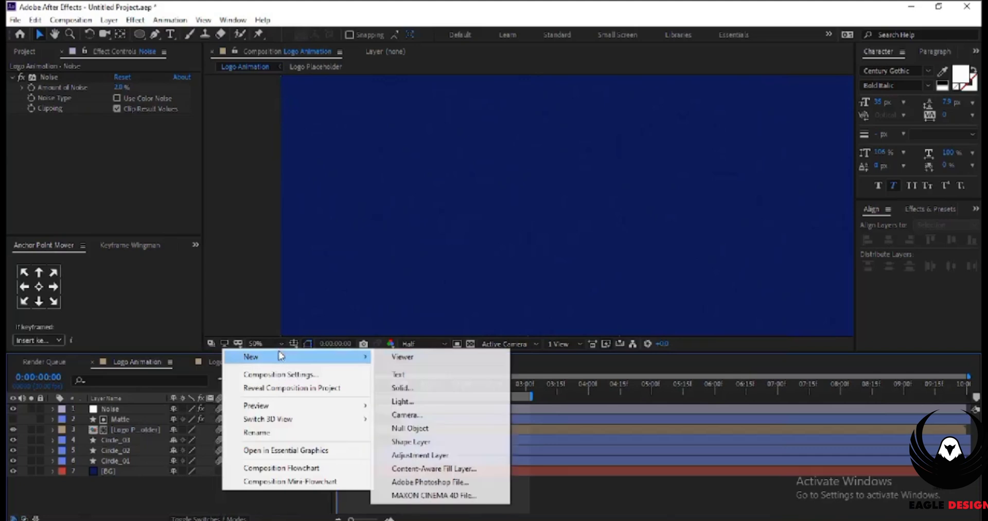
pyautogui.click(400, 388)
pyautogui.click(597, 380)
pyautogui.rightClick(209, 505)
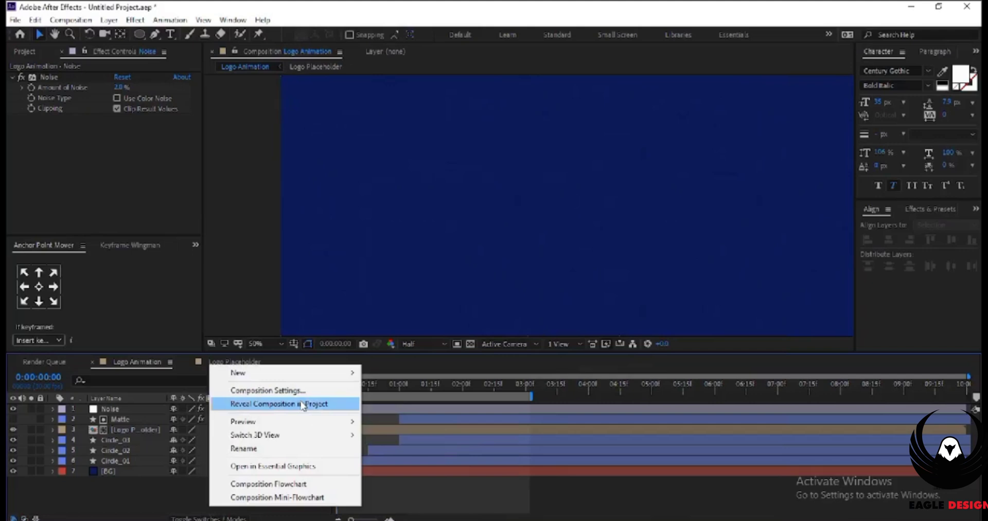
pyautogui.moveTo(303, 379)
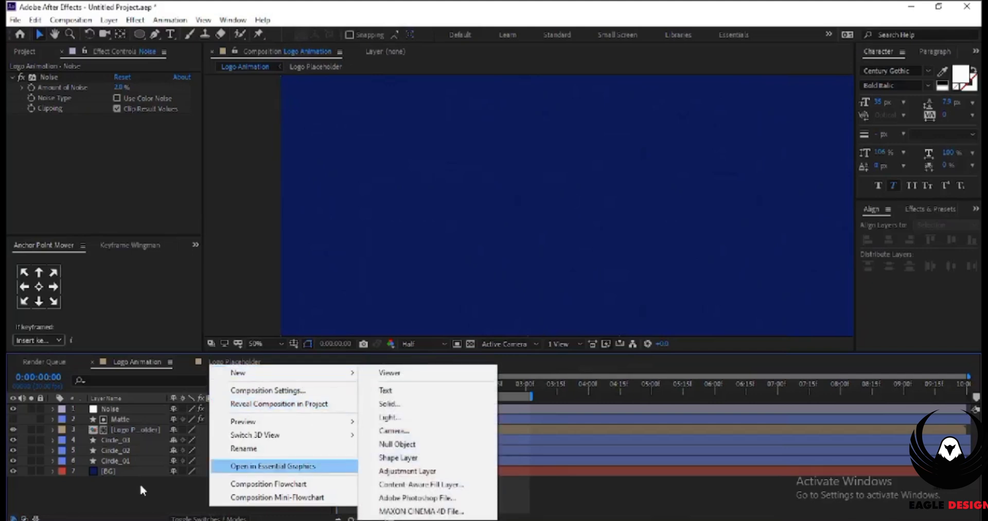
pyautogui.click(136, 498)
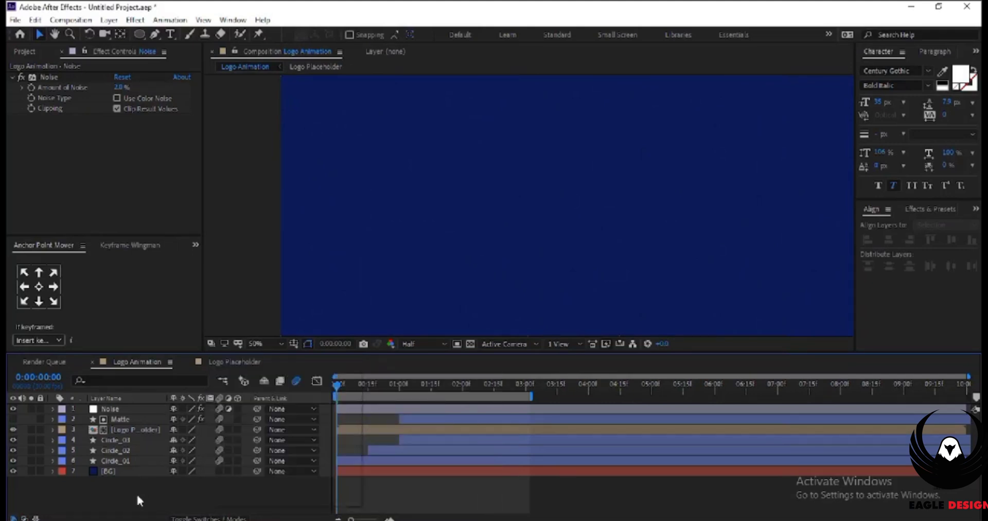
pyautogui.rightClick(205, 489)
# Create a near-black solid named 'Feather' and fit an ellipse mask to its full frame
pyautogui.moveTo(242, 357)
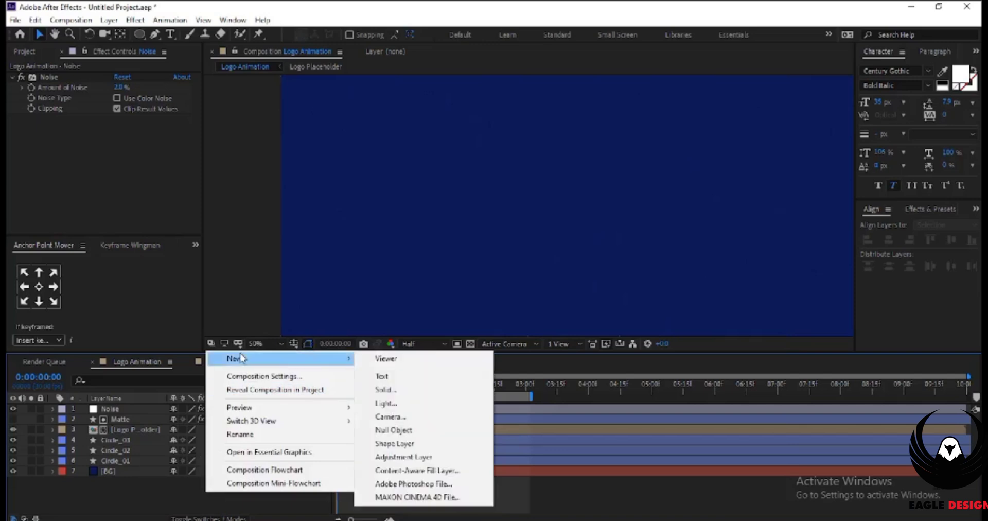
pyautogui.click(387, 393)
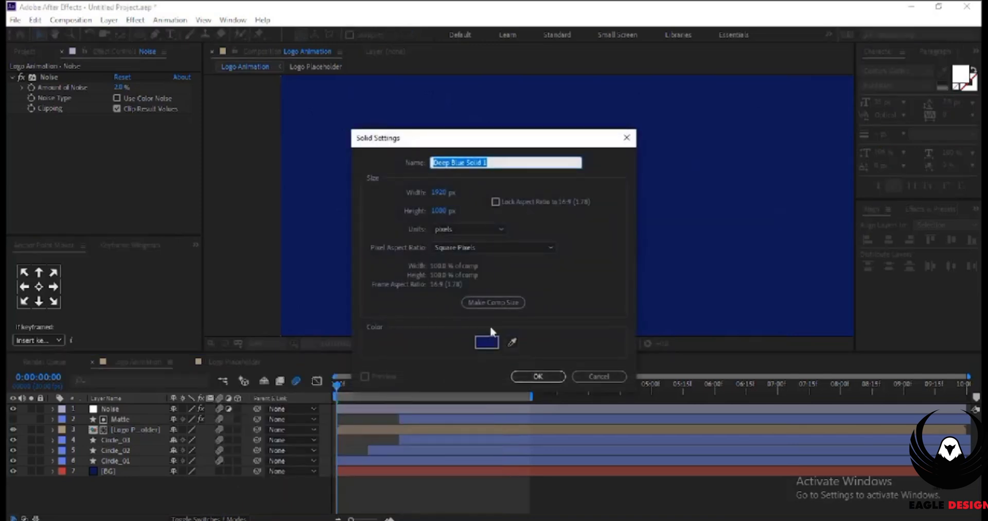
pyautogui.write('Feather')
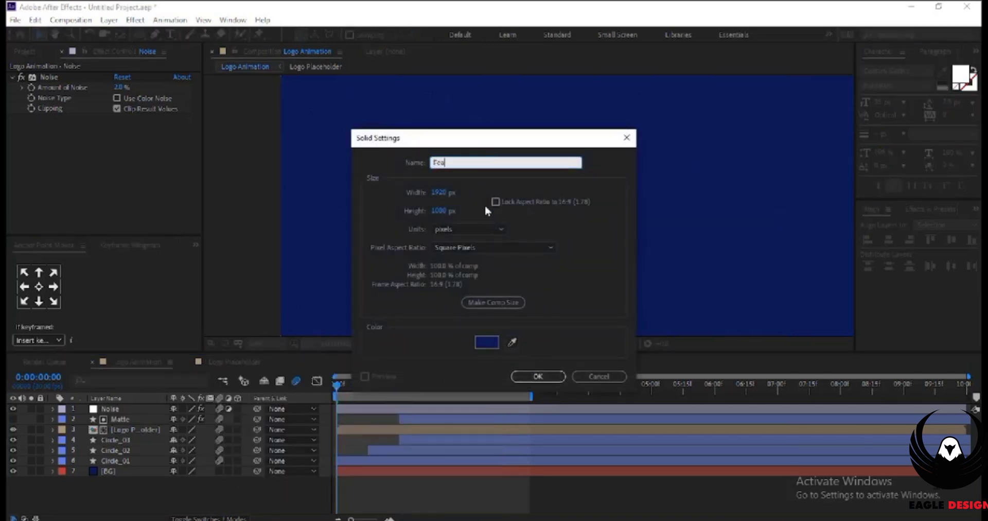
pyautogui.click(486, 342)
pyautogui.click(212, 373)
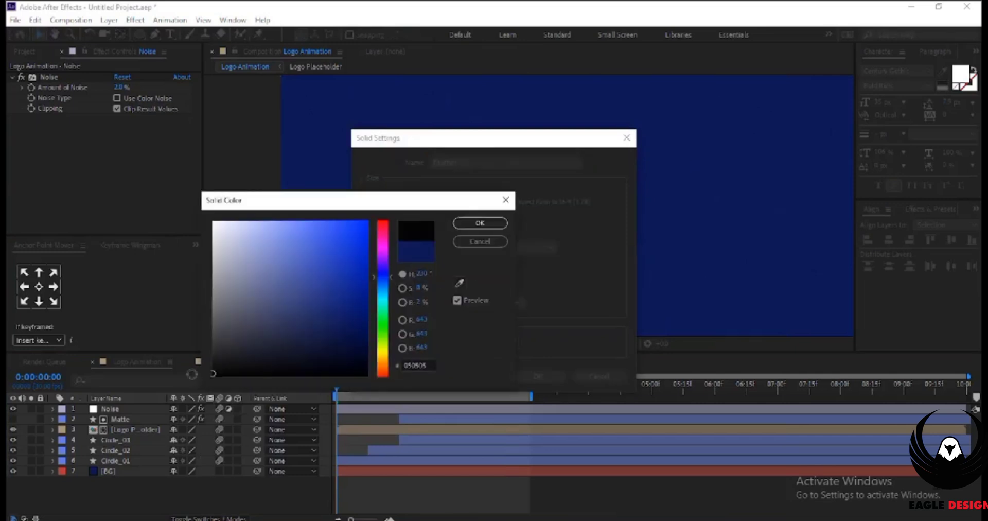
pyautogui.click(480, 224)
pyautogui.click(537, 376)
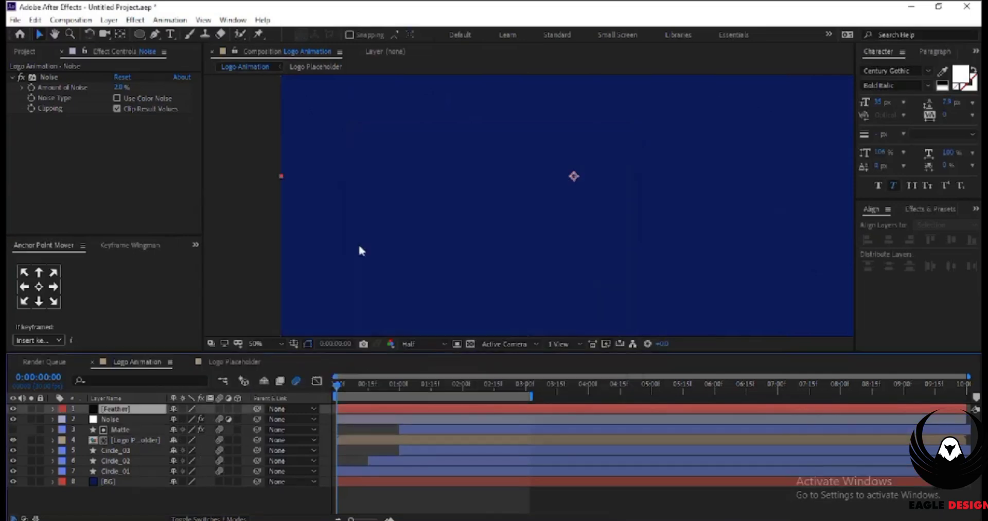
pyautogui.doubleClick(138, 36)
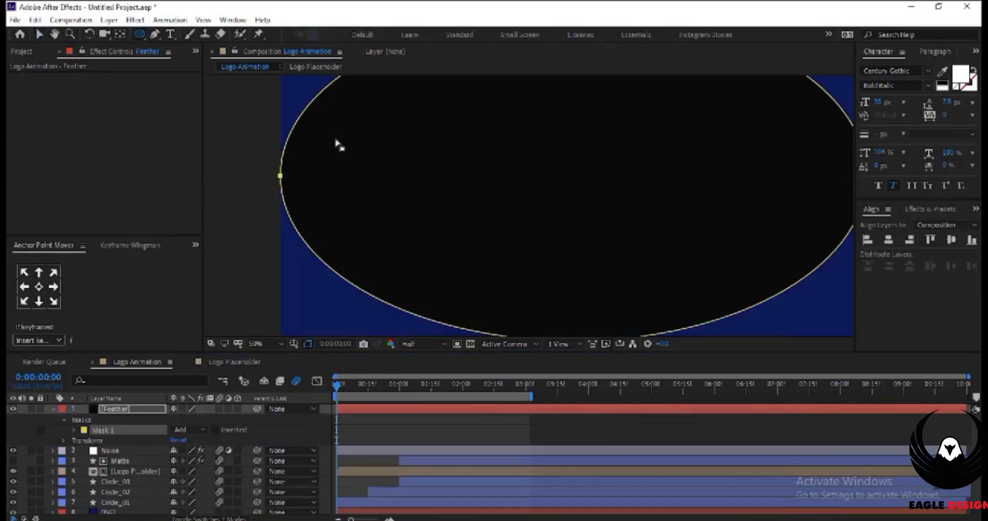
# Invert Feather's Mask 1 and set its mask feather to 500 px
pyautogui.click(228, 427)
pyautogui.click(216, 428)
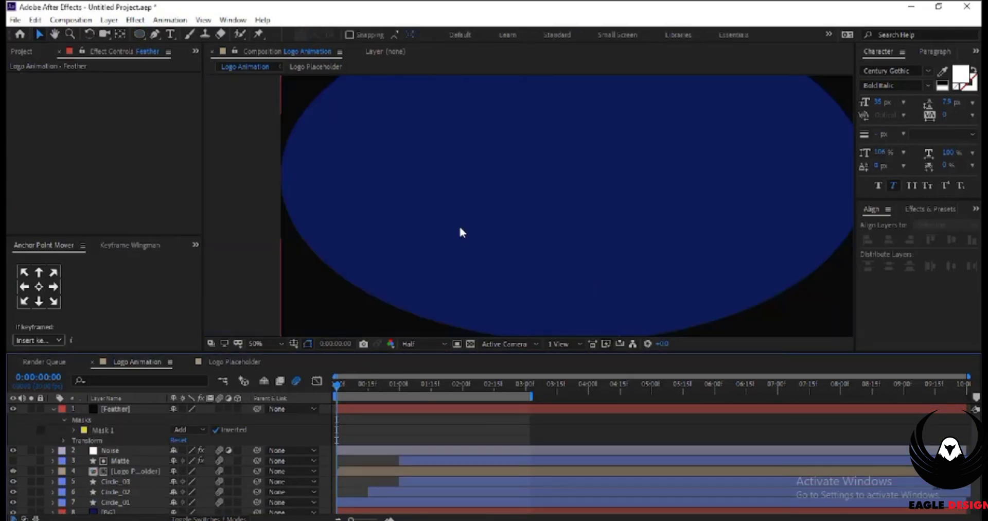
pyautogui.click(75, 431)
pyautogui.moveTo(186, 451); pyautogui.dragTo(319, 451)
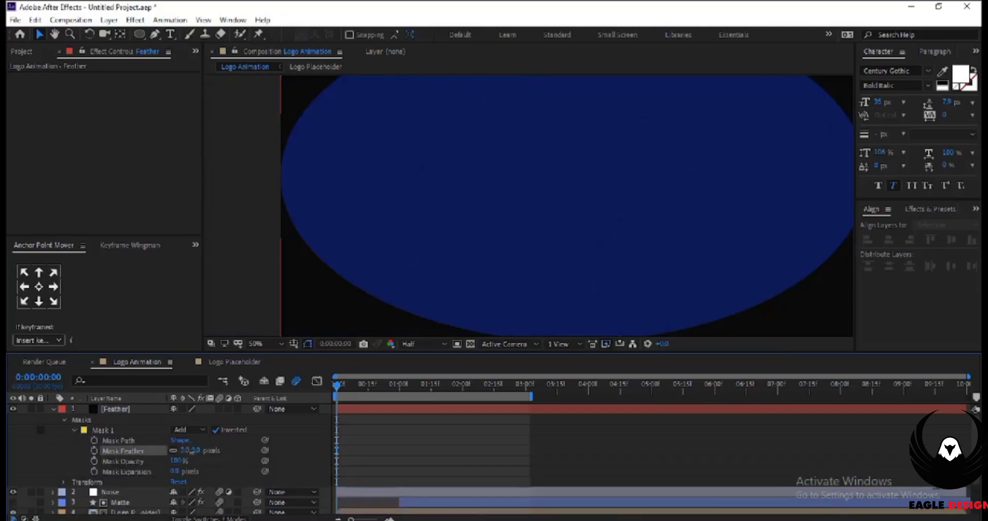
pyautogui.moveTo(188, 450); pyautogui.dragTo(340, 450)
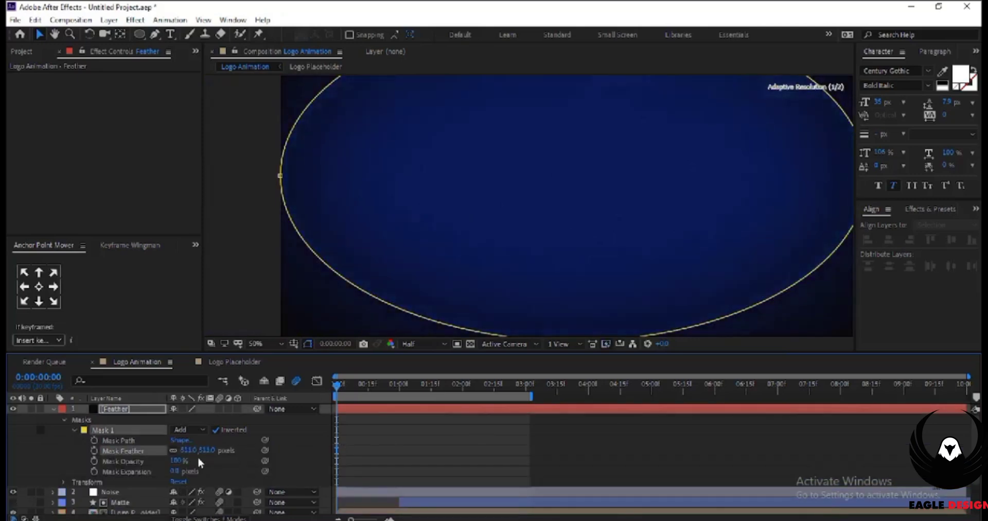
pyautogui.click(190, 449)
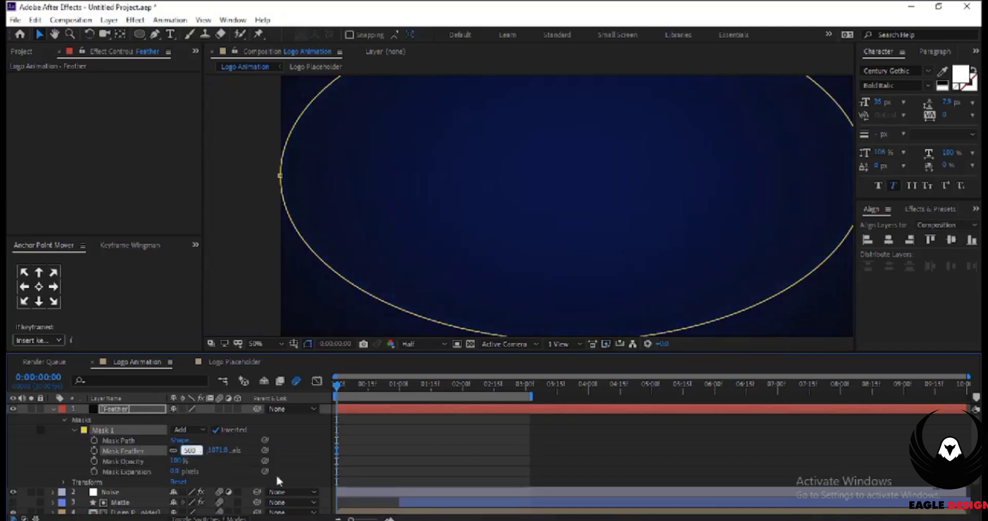
pyautogui.click(304, 479)
# Set Mask 1's opacity to 45% to lighten the vignette
pyautogui.press(',')
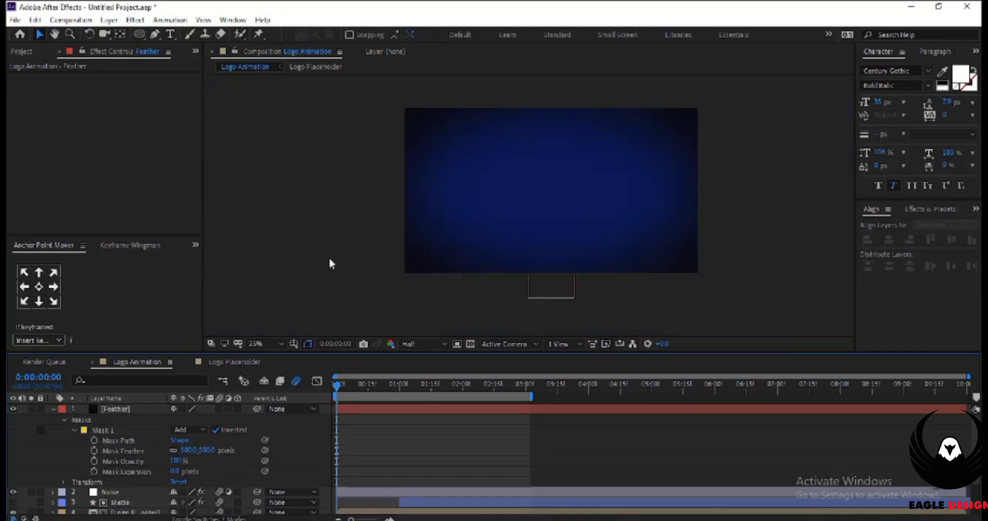
pyautogui.click(117, 431)
pyautogui.click(120, 411)
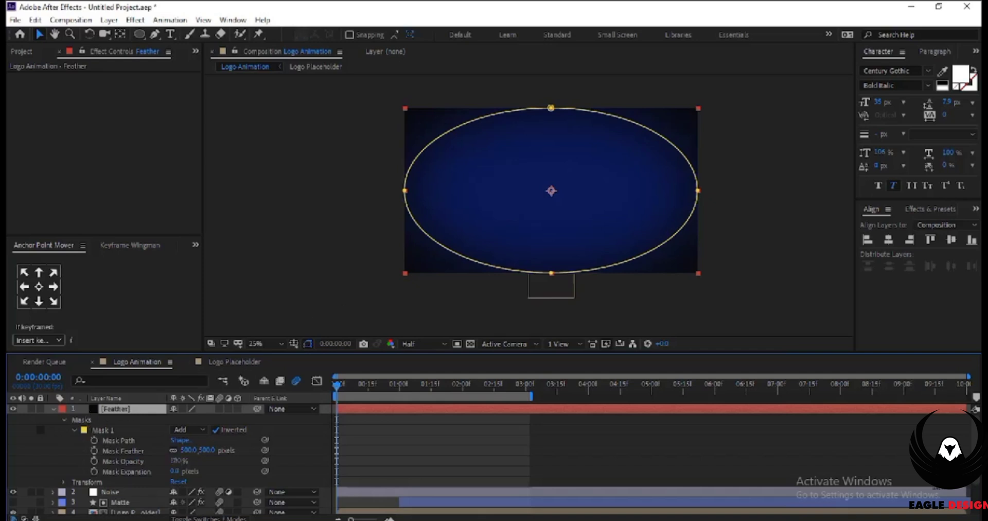
pyautogui.click(173, 465)
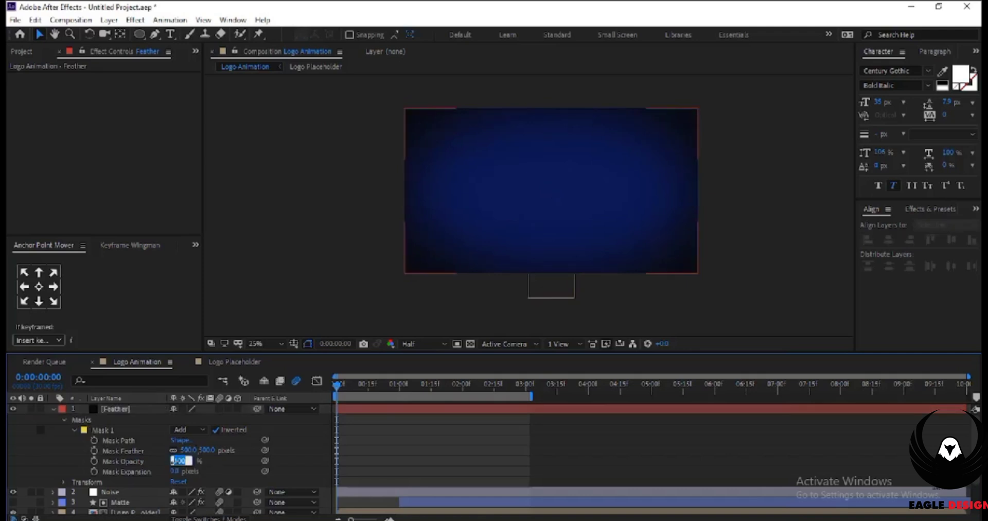
pyautogui.write('45')
pyautogui.press('Return')
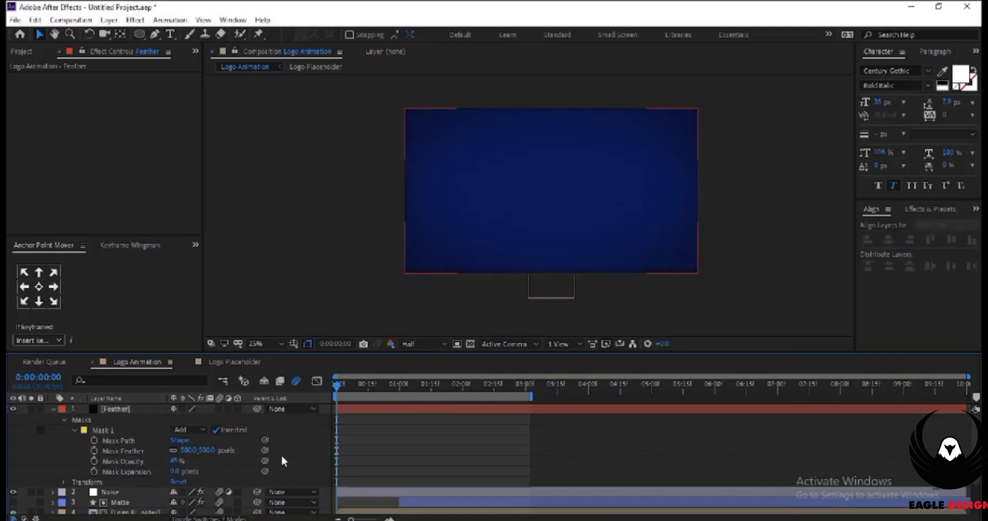
# Collapse the mask properties and move the Feather layer below Noise
pyautogui.scroll(1, 529, 252)
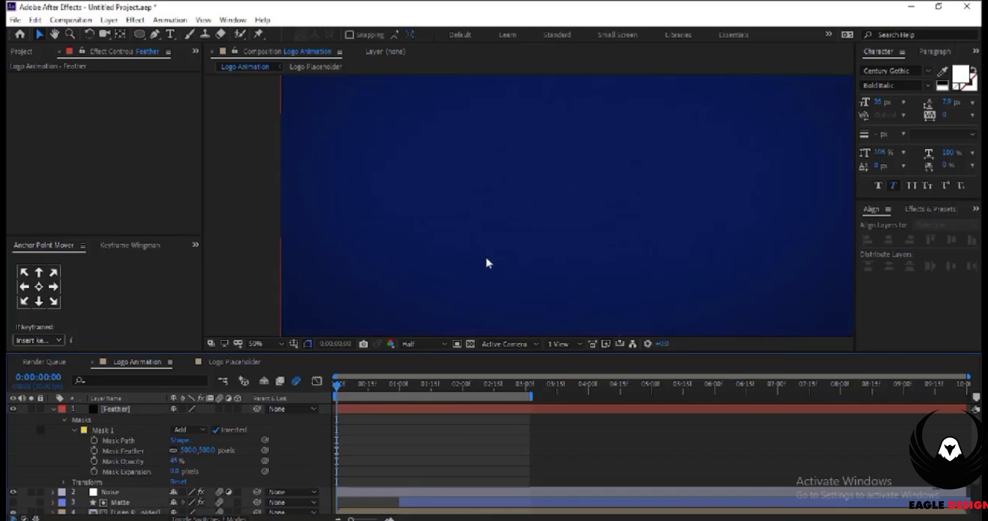
pyautogui.click(51, 408)
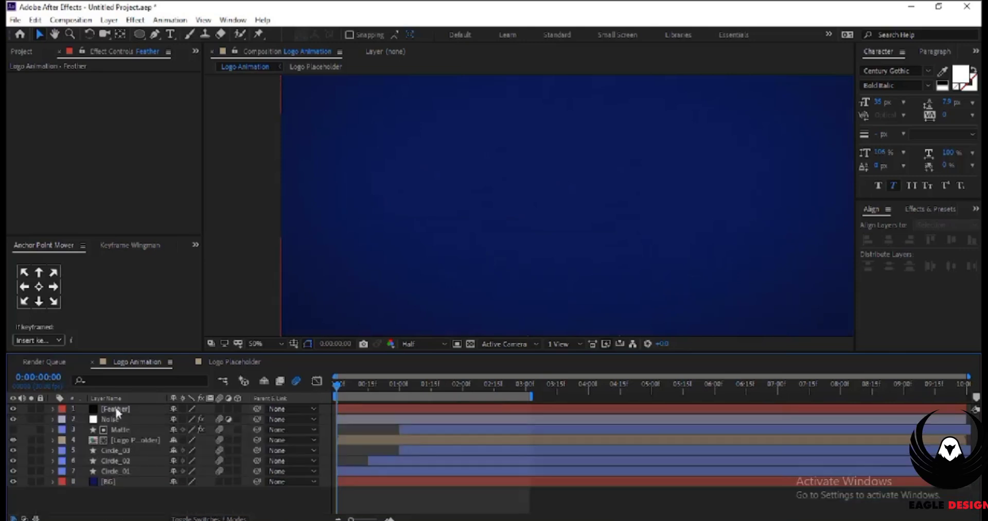
pyautogui.click(115, 407)
pyautogui.moveTo(118, 421); pyautogui.dragTo(119, 423)
pyautogui.press('.')
pyautogui.scroll(-1, 346, 309)
pyautogui.click(256, 280)
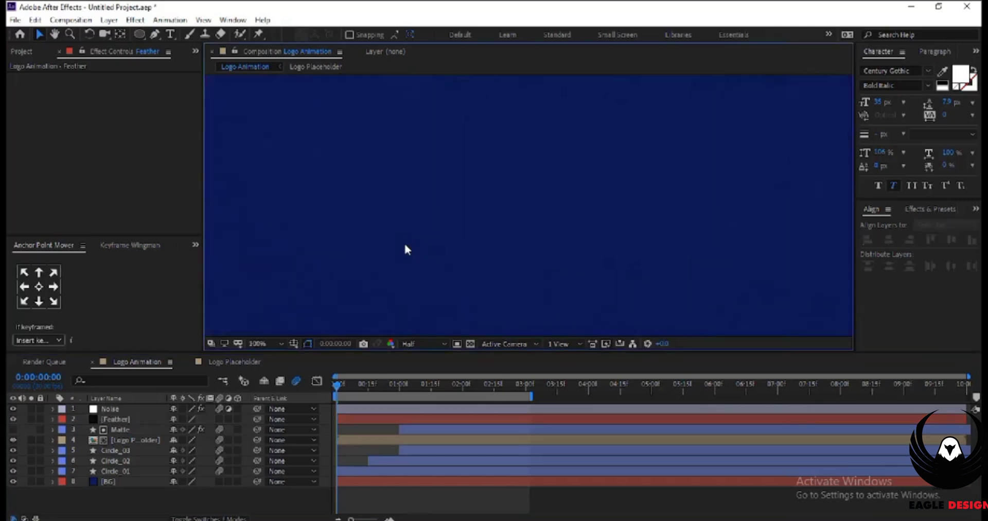
# Add a new adjustment layer at the top of the stack and rename it 'CC'
pyautogui.press(',')
pyautogui.rightClick(162, 490)
pyautogui.moveTo(242, 359)
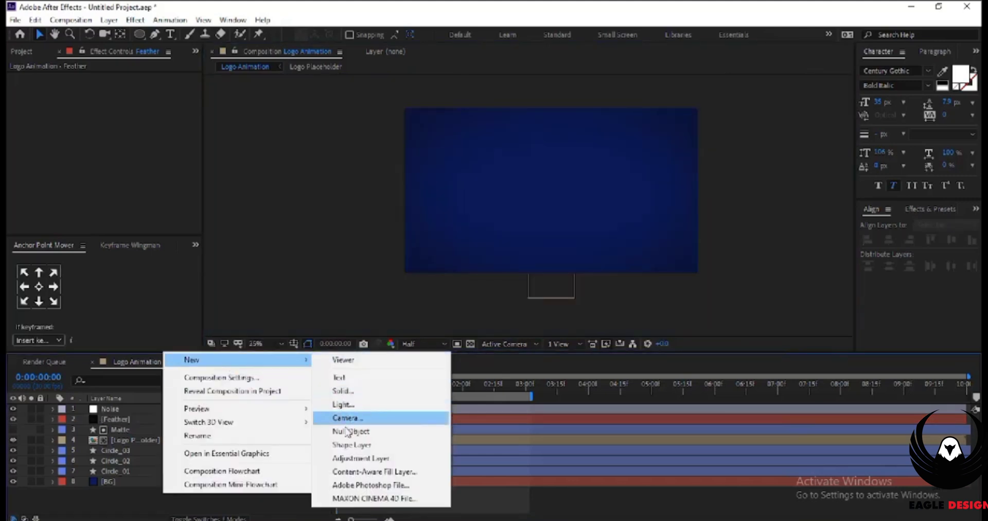
pyautogui.click(350, 458)
pyautogui.press('Return')
pyautogui.write('CC')
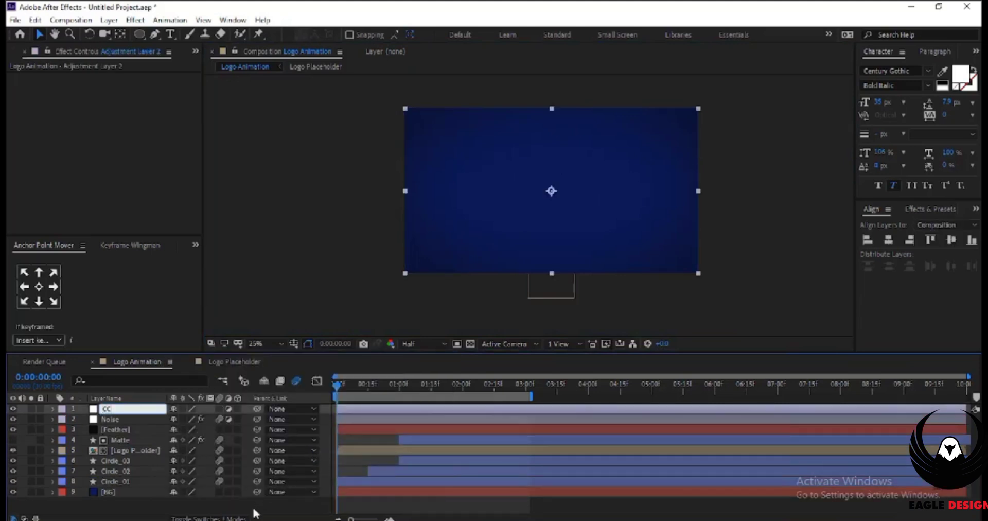
pyautogui.click(253, 513)
pyautogui.click(107, 408)
pyautogui.hotkey('ctrl', 'space')
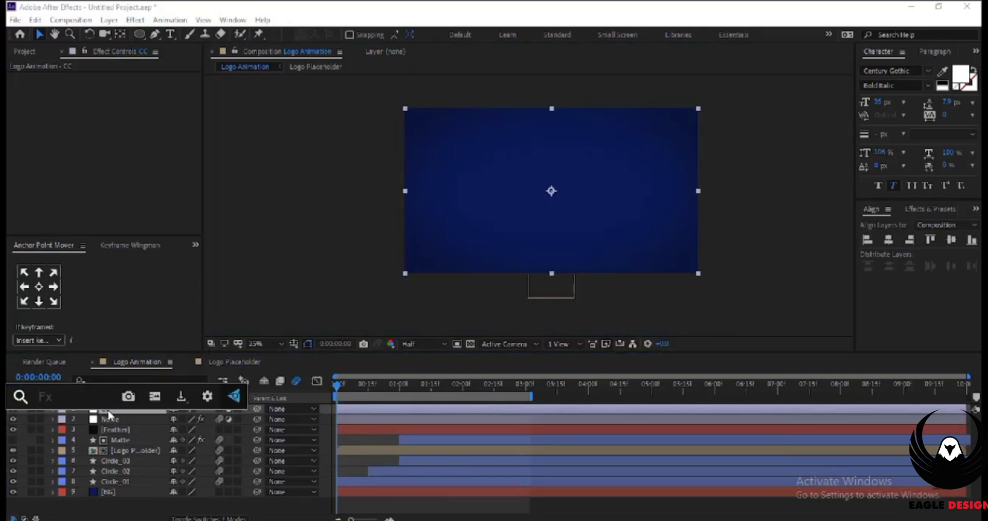
# Apply Curves to CC and move to 0:00:03:12 where the rings show
pyautogui.write('cur')
pyautogui.press('Return')
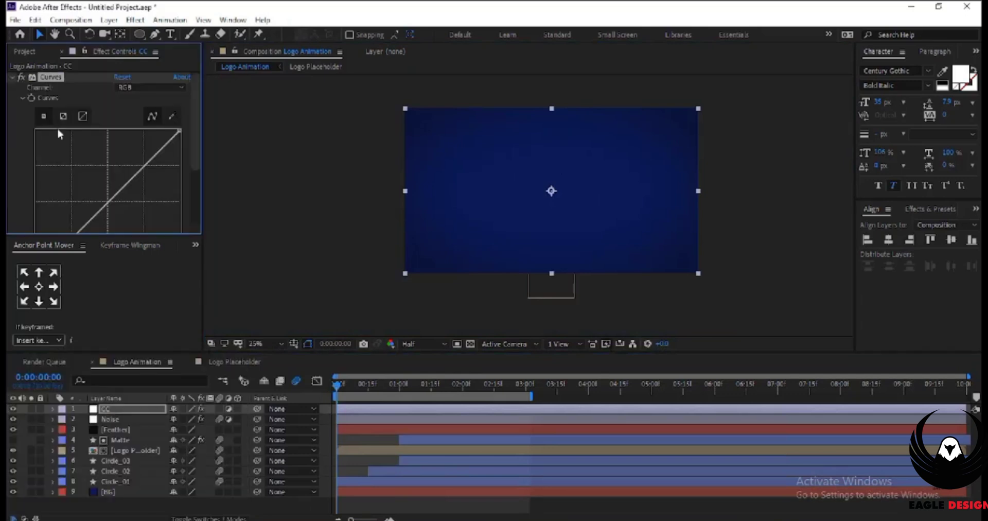
pyautogui.scroll(-2, 120, 196)
pyautogui.press(',')
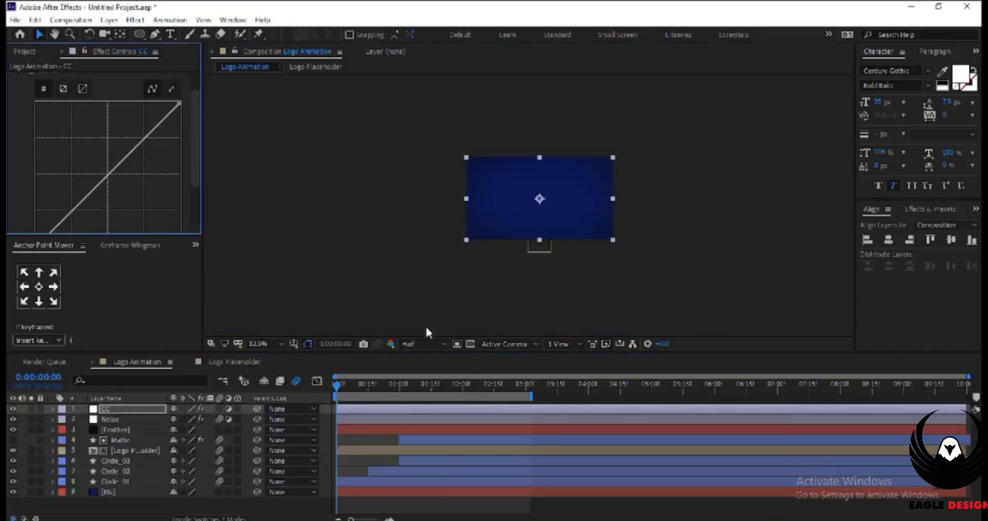
pyautogui.moveTo(341, 384); pyautogui.dragTo(551, 383)
pyautogui.press('.')
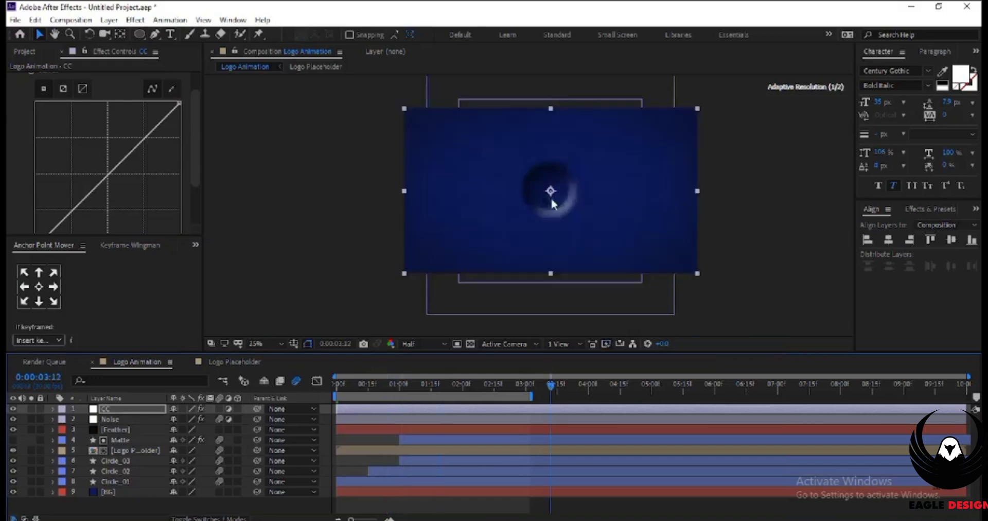
pyautogui.press('.')
pyautogui.press('.')
pyautogui.press(',')
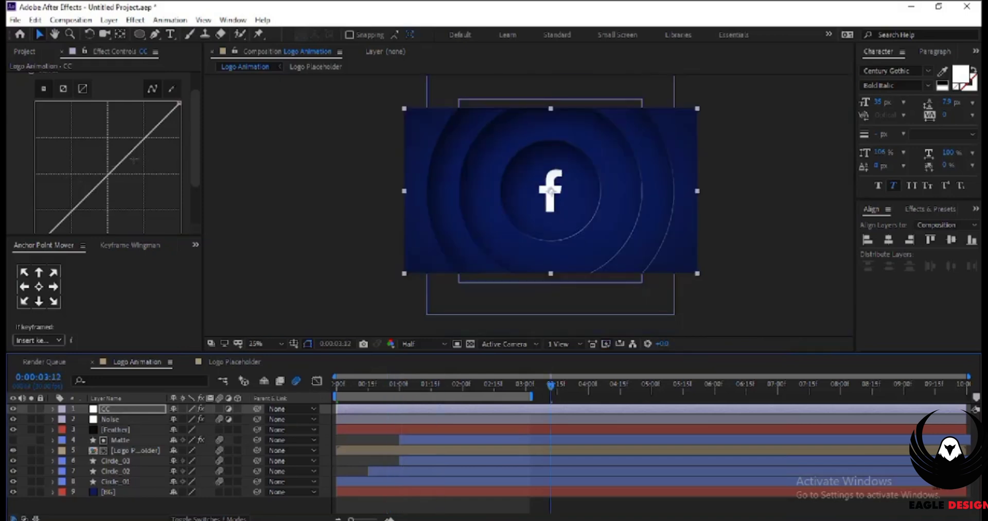
# Add a point on the RGB curve to gently adjust brightness
pyautogui.scroll(-2, 115, 168)
pyautogui.moveTo(74, 184); pyautogui.dragTo(75, 188)
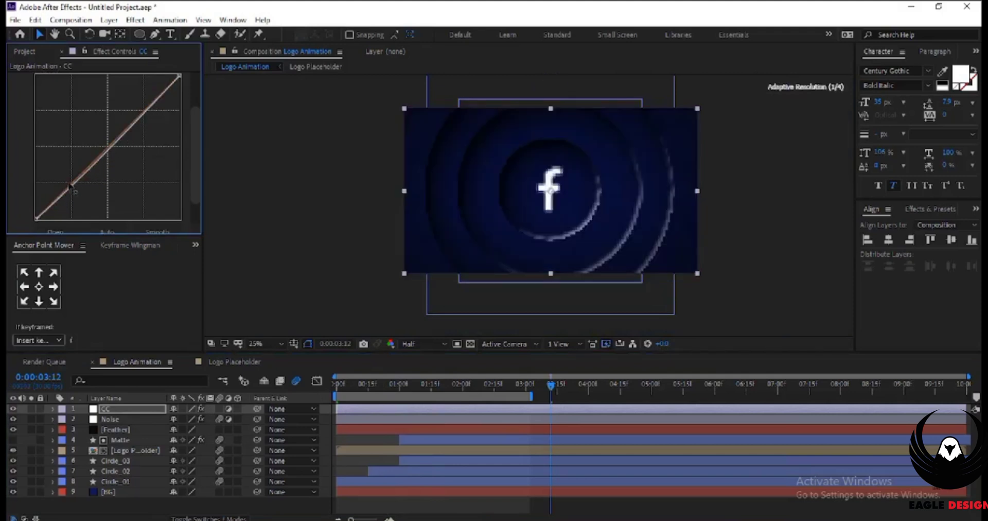
pyautogui.moveTo(76, 188); pyautogui.dragTo(71, 185)
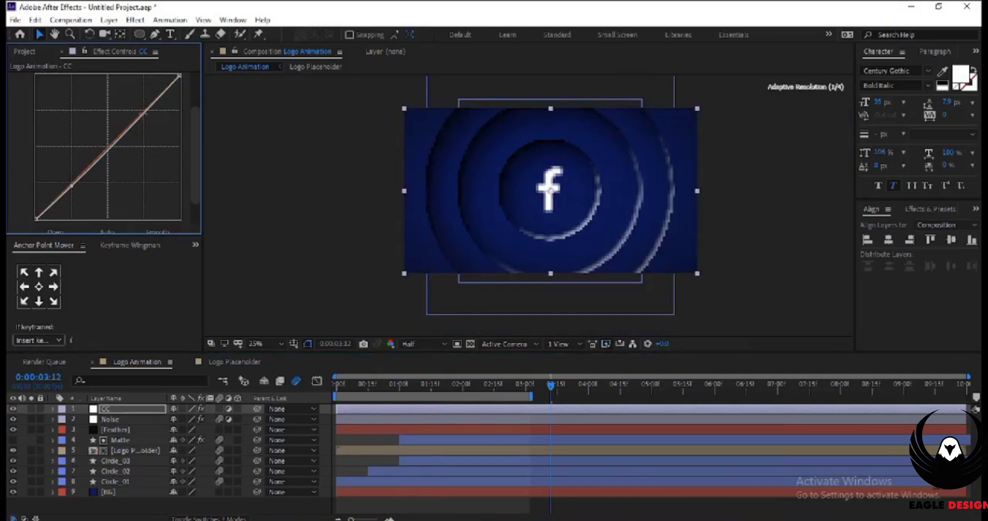
pyautogui.moveTo(142, 113); pyautogui.dragTo(141, 112)
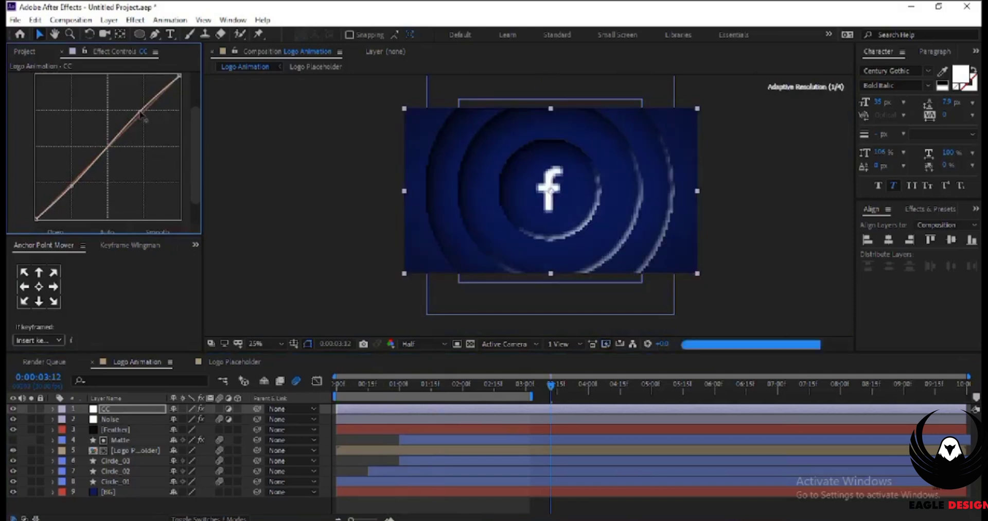
# Switch the Curves channel to Blue and bend it to brighten the ring edges
pyautogui.scroll(2, 108, 87)
pyautogui.click(125, 88)
pyautogui.click(140, 128)
pyautogui.click(148, 87)
pyautogui.click(141, 141)
pyautogui.scroll(-2, 93, 164)
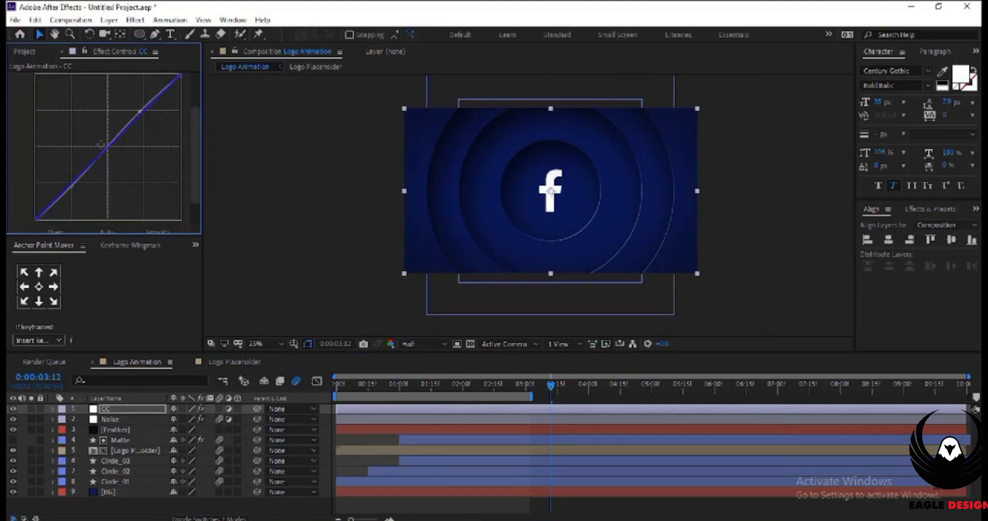
pyautogui.moveTo(78, 174); pyautogui.dragTo(77, 174)
pyautogui.press('Home')
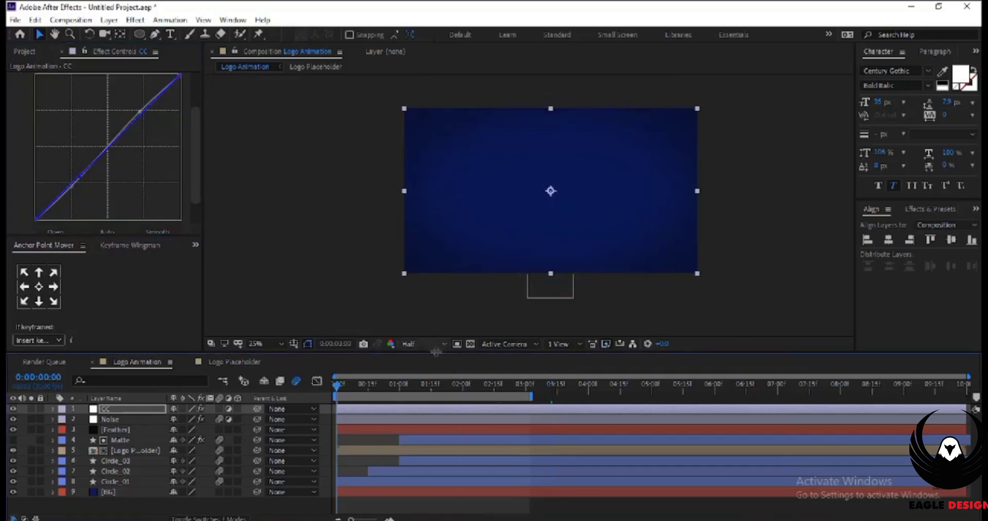
# Fit the comp to the viewer and preview Logo Animation from the start
pyautogui.click(265, 343)
pyautogui.click(274, 114)
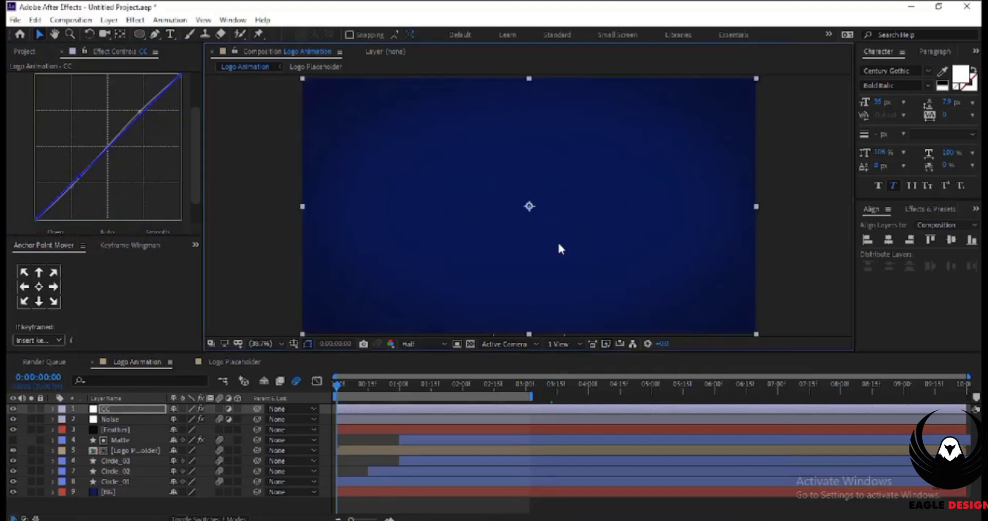
pyautogui.press('space')
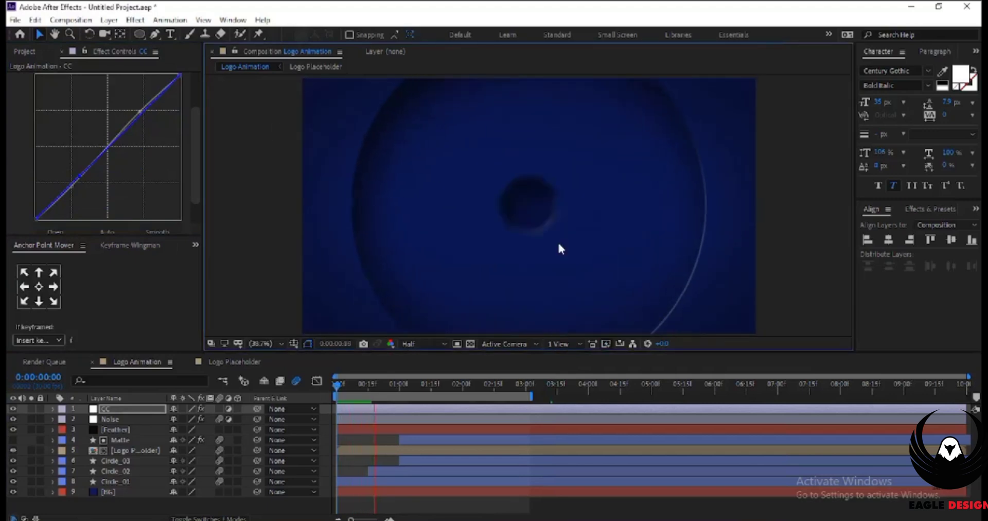
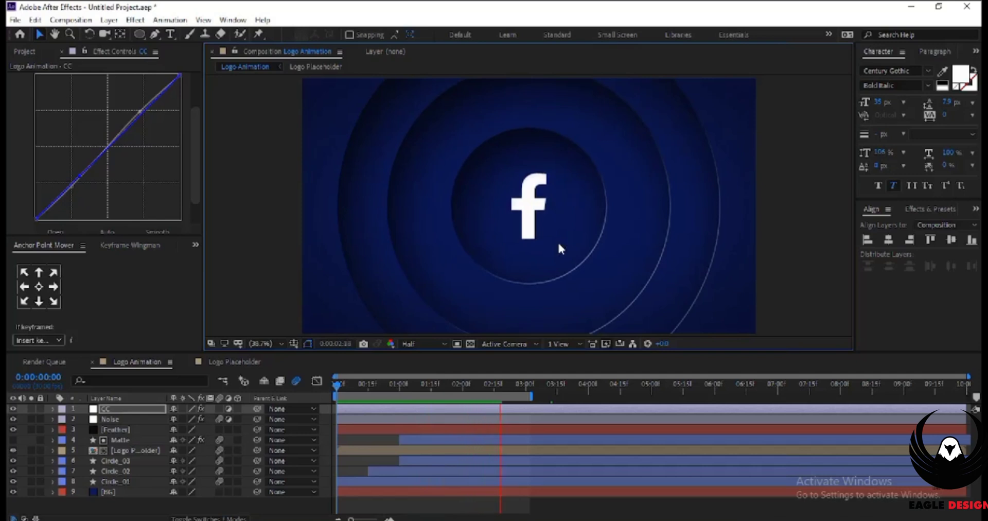
# Show all layers' keyframes and end the work area at 0:00:02:17
pyautogui.press('space')
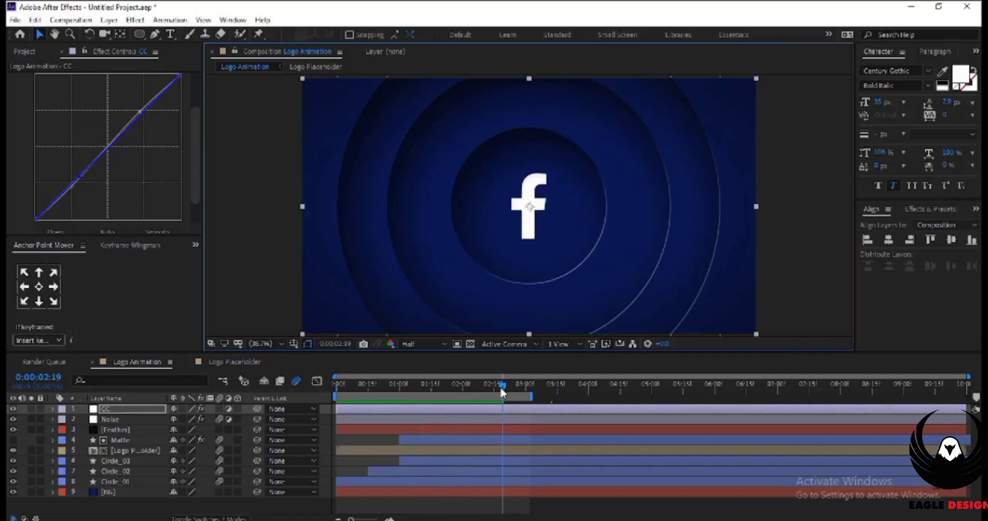
pyautogui.hotkey('ctrl', 'a')
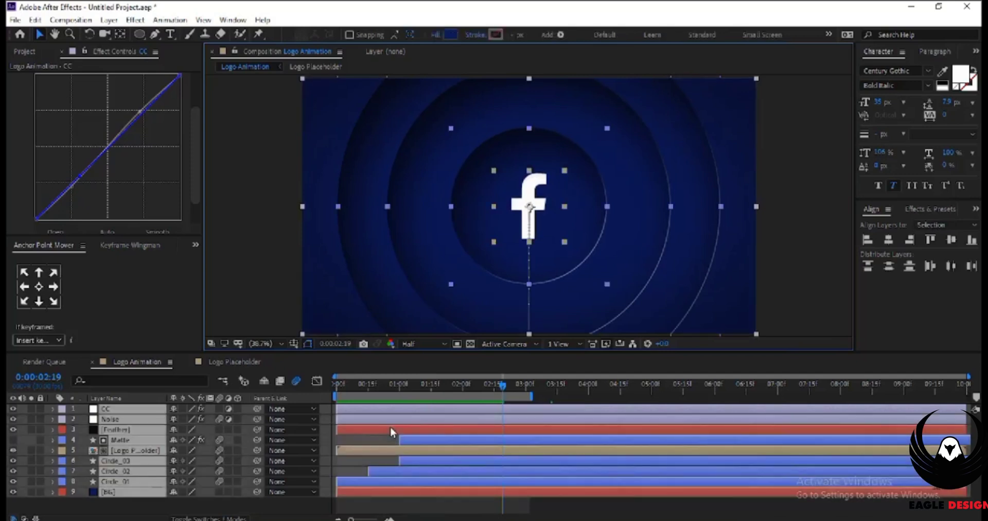
pyautogui.press('u')
pyautogui.click(494, 383)
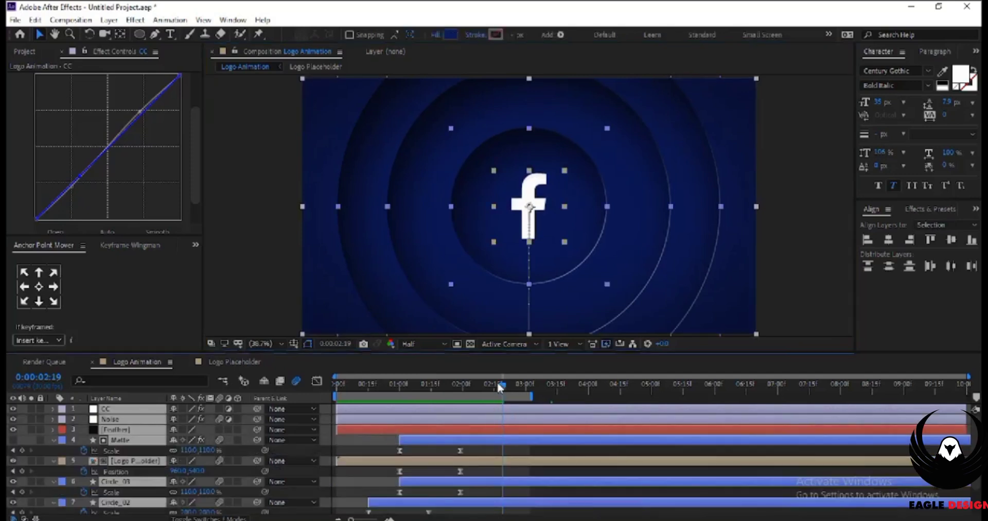
pyautogui.press('n')
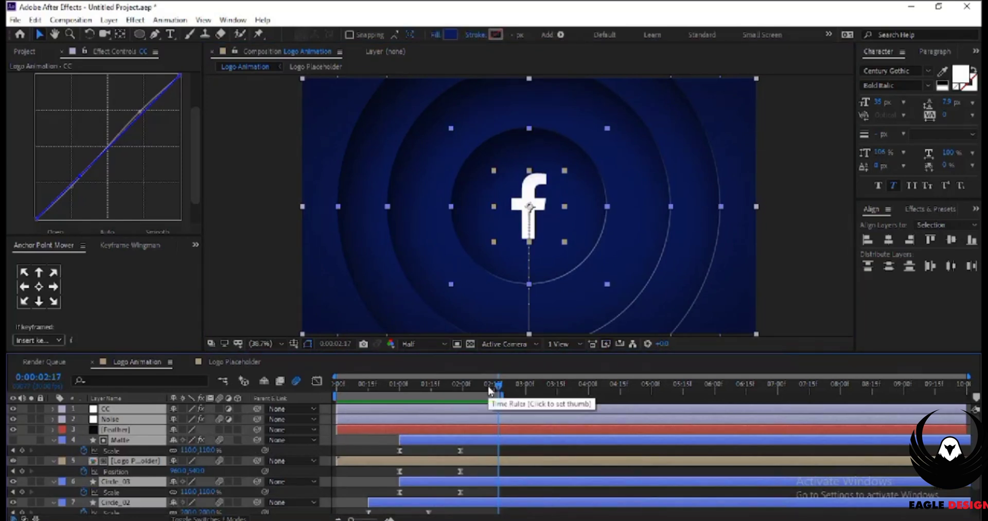
# Hide the keyframe rows and preview the circle and logo animation from the start
pyautogui.press('u')
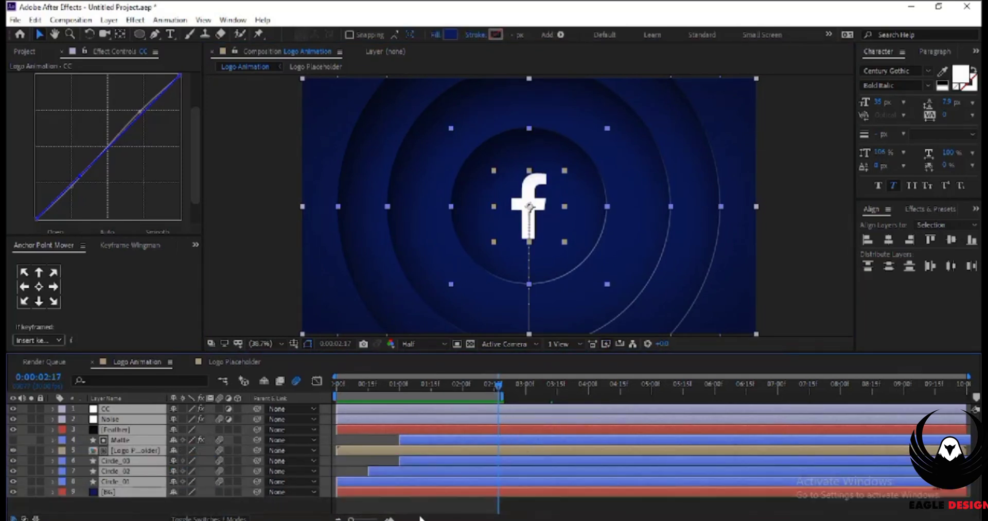
pyautogui.click(393, 456)
pyautogui.press('Home')
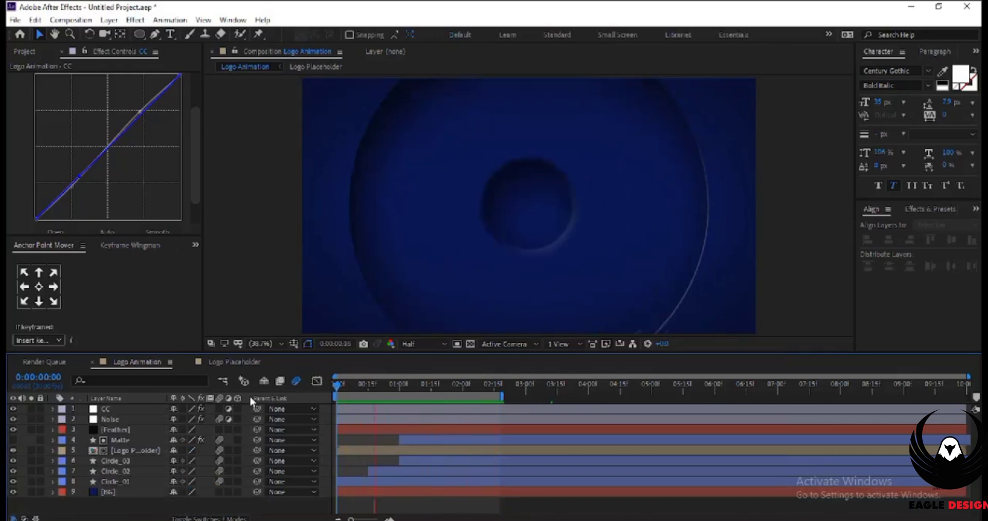
pyautogui.press('space')
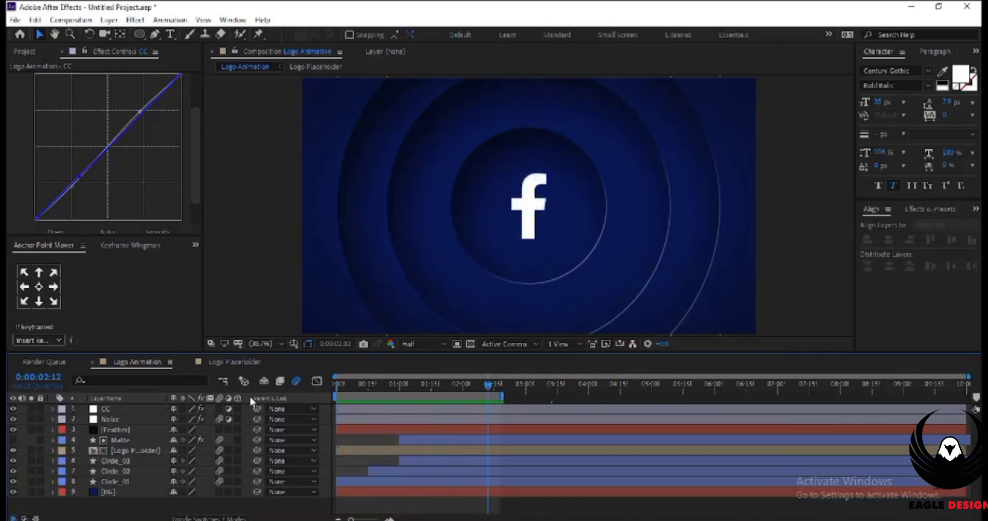
pyautogui.click(118, 481)
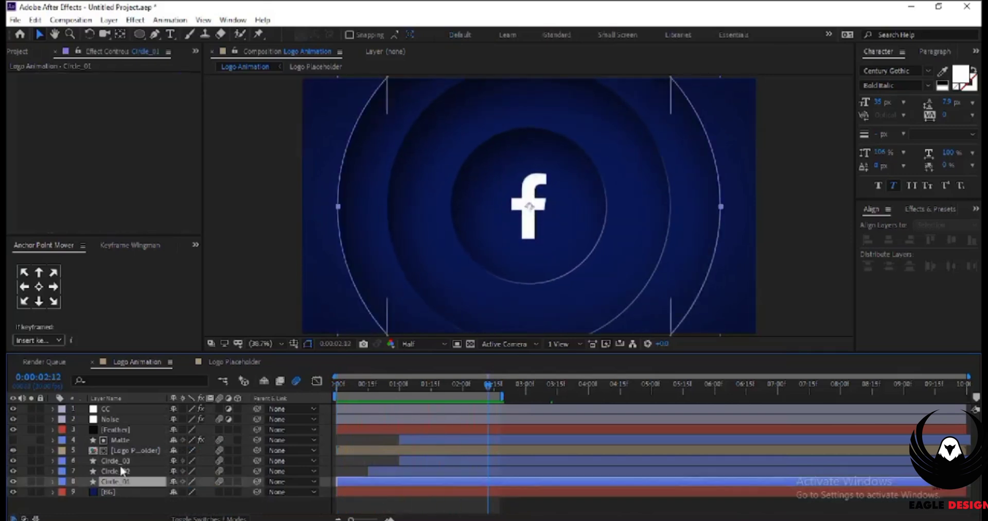
# Select the Circle_02 layer and return to its settings
pyautogui.hotkey('ctrl', 'Up')
pyautogui.hotkey('ctrl', 'Up')
pyautogui.click(120, 472)
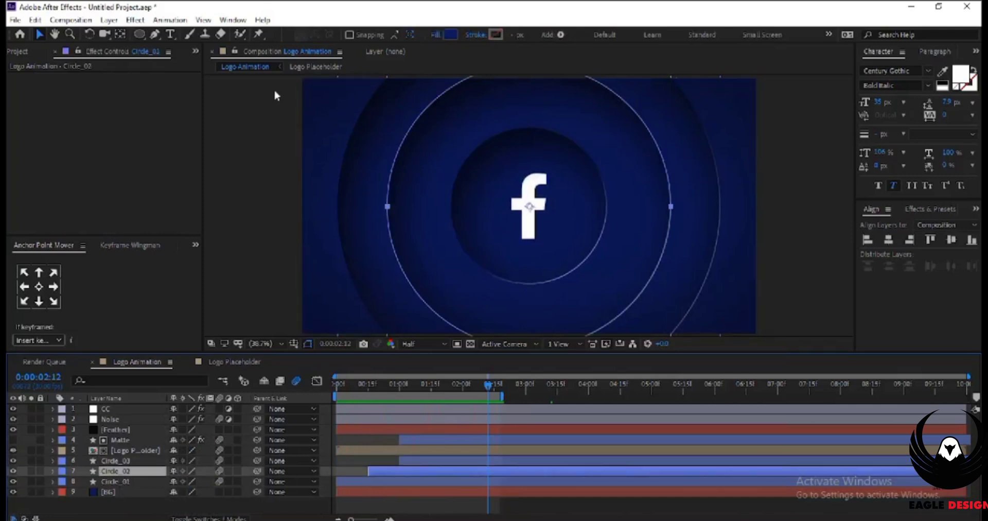
pyautogui.click(26, 52)
pyautogui.click(106, 50)
# Sample the f logo's white (F5F5F7) as Circle_02's fill and preview from the start
pyautogui.click(450, 35)
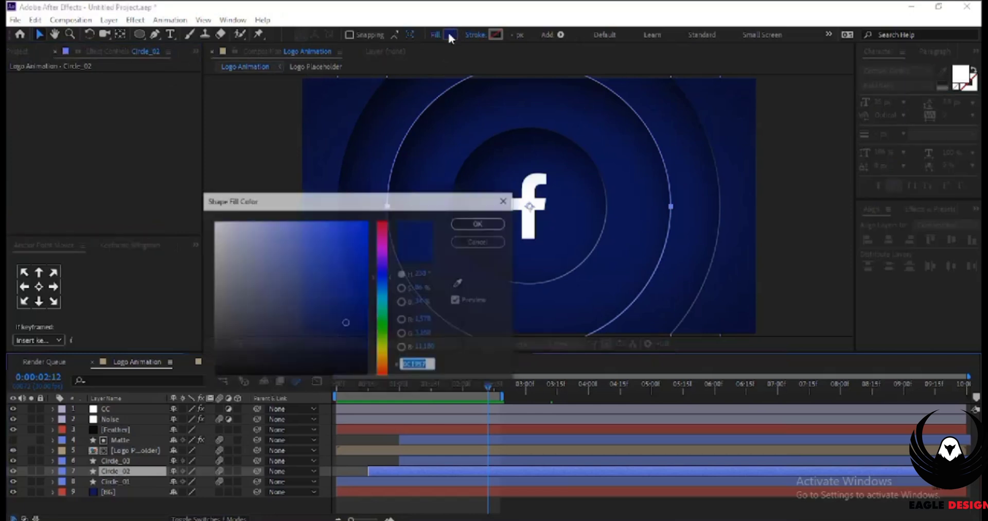
pyautogui.click(458, 284)
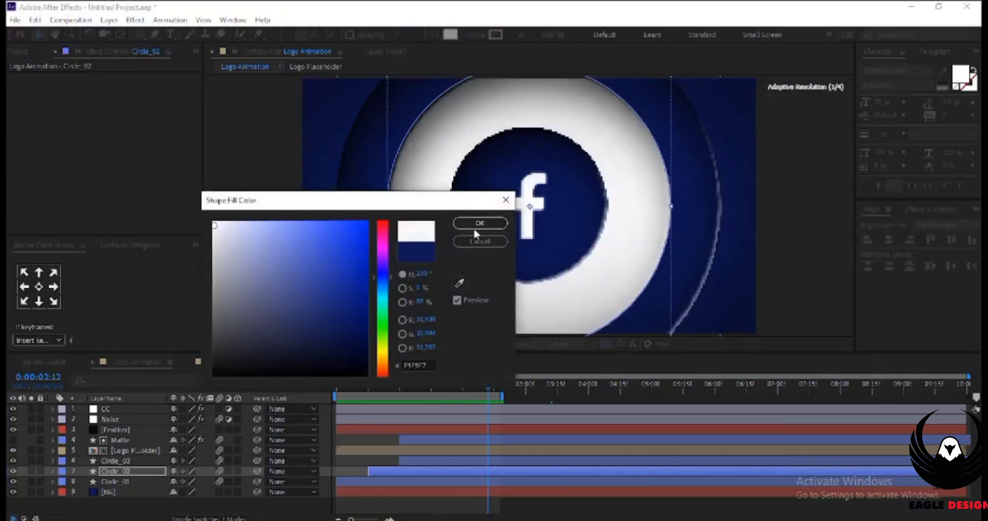
pyautogui.click(476, 224)
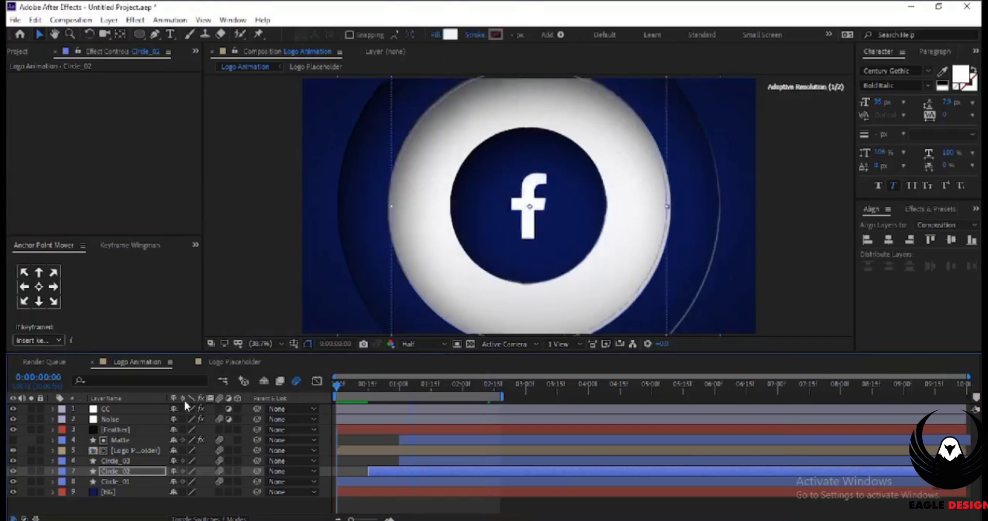
pyautogui.press('Home')
pyautogui.press('space')
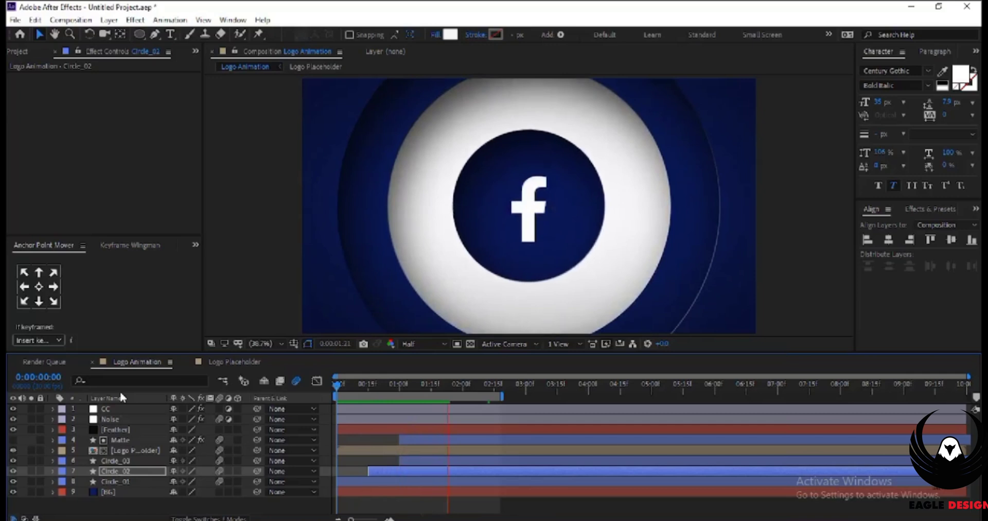
# Duplicate Circle_02 as Circle_04 and shrink its scale from 200% to 139% at 0:00:01:14
pyautogui.press('space')
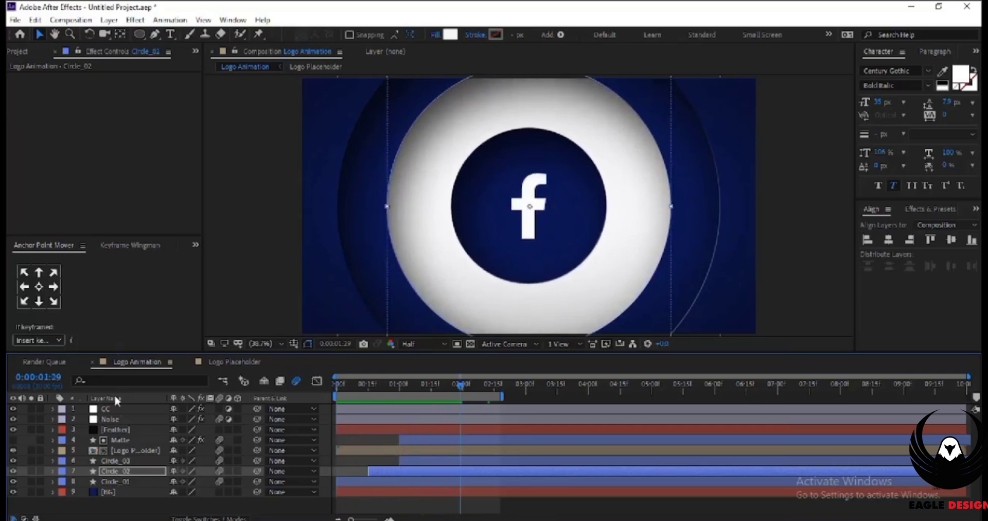
pyautogui.click(119, 461)
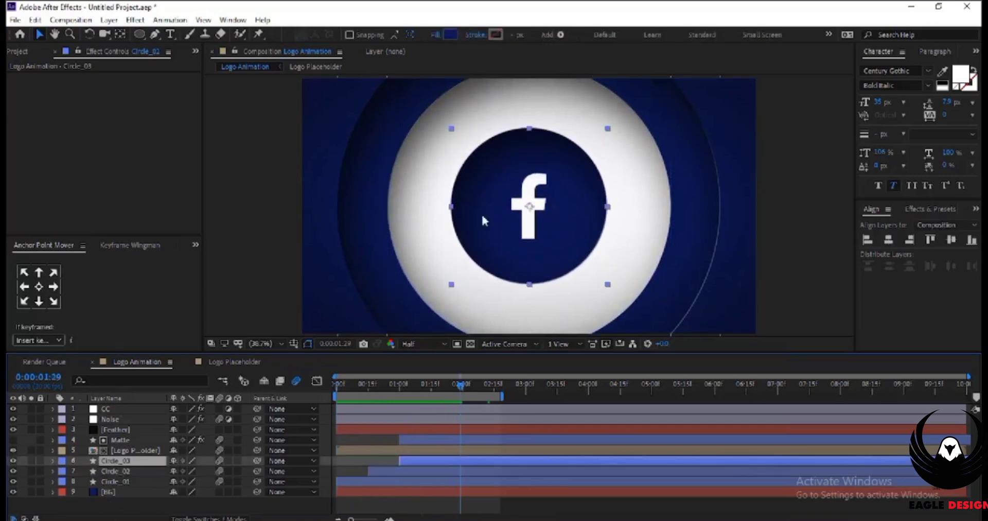
pyautogui.click(123, 470)
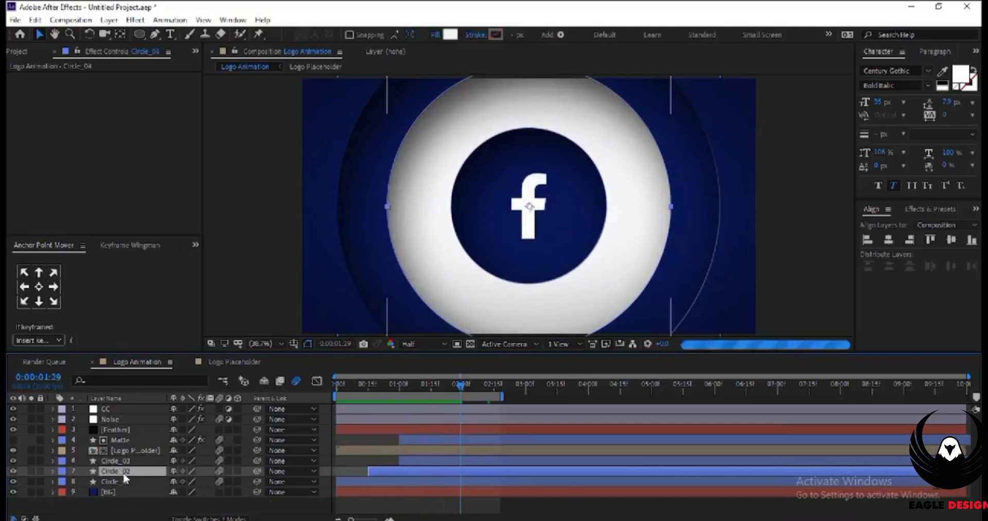
pyautogui.hotkey('ctrl', 'd')
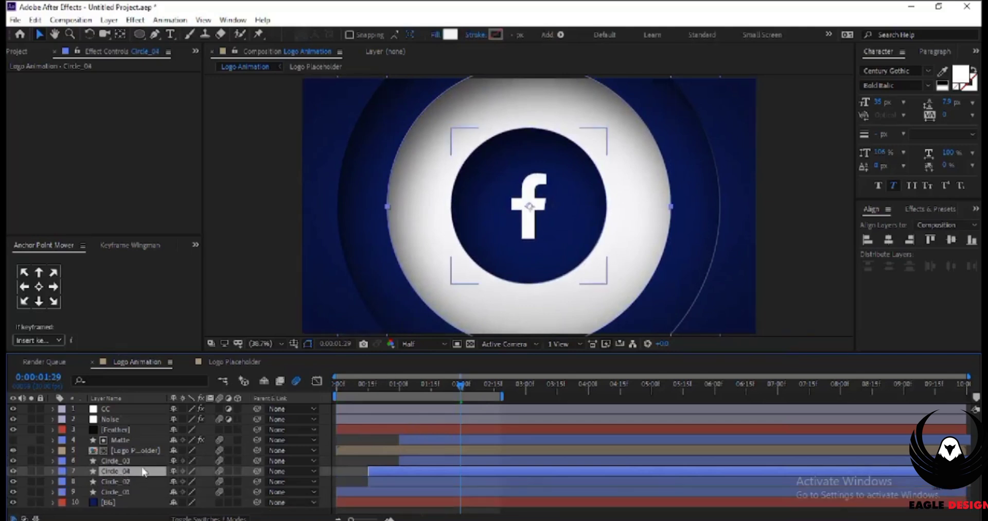
pyautogui.moveTo(145, 471); pyautogui.dragTo(134, 470)
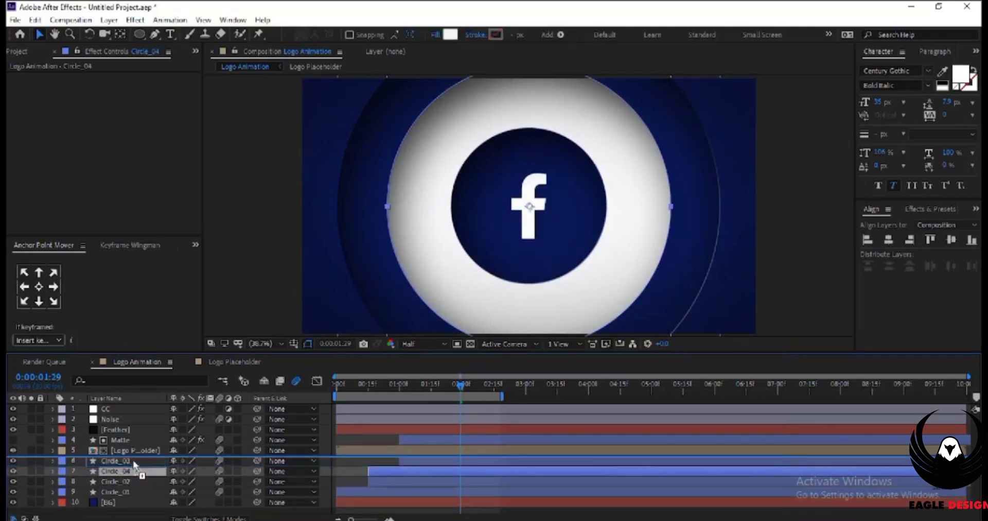
pyautogui.press('s')
pyautogui.moveTo(460, 384); pyautogui.dragTo(426, 387)
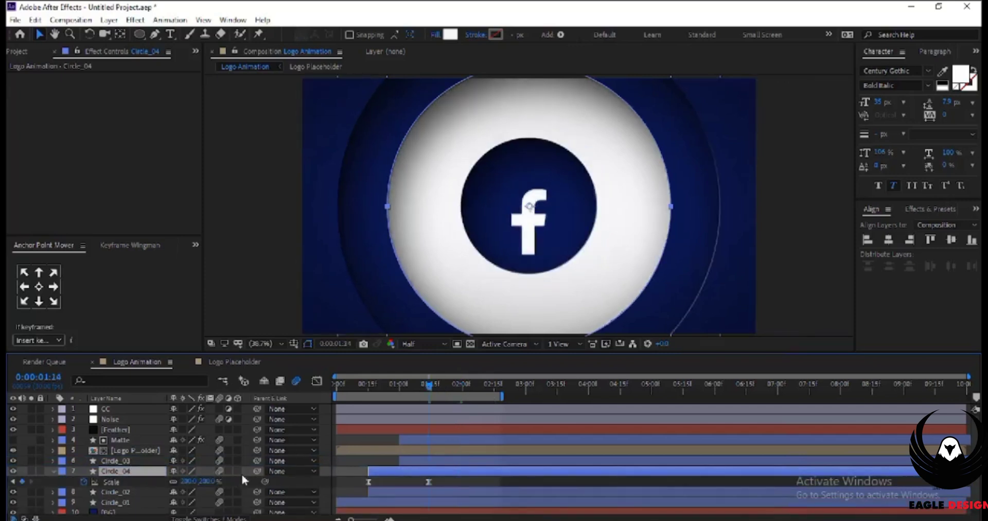
pyautogui.moveTo(206, 482); pyautogui.dragTo(180, 482)
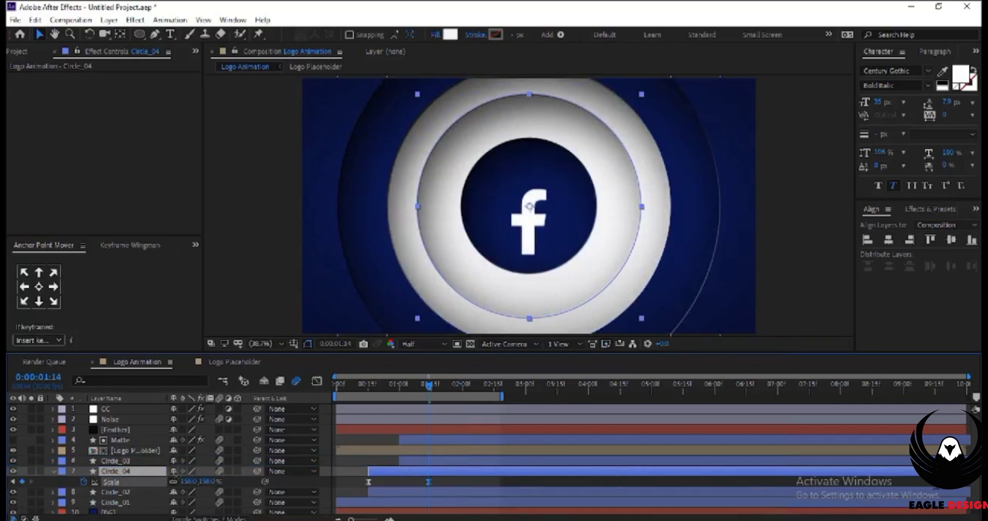
# Undo Circle_04's scale change, delete the layer, and select Circle_01
pyautogui.press('F2')
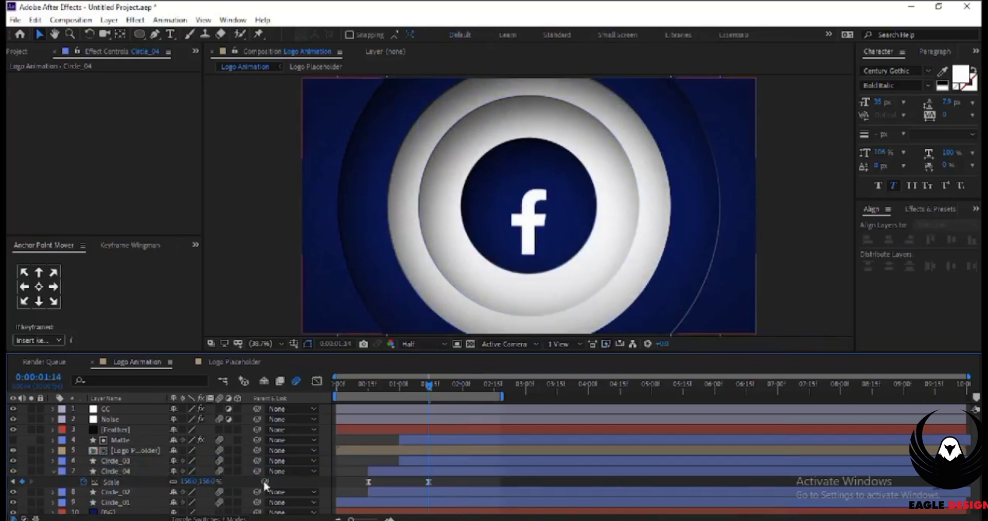
pyautogui.hotkey('ctrl', 'z')
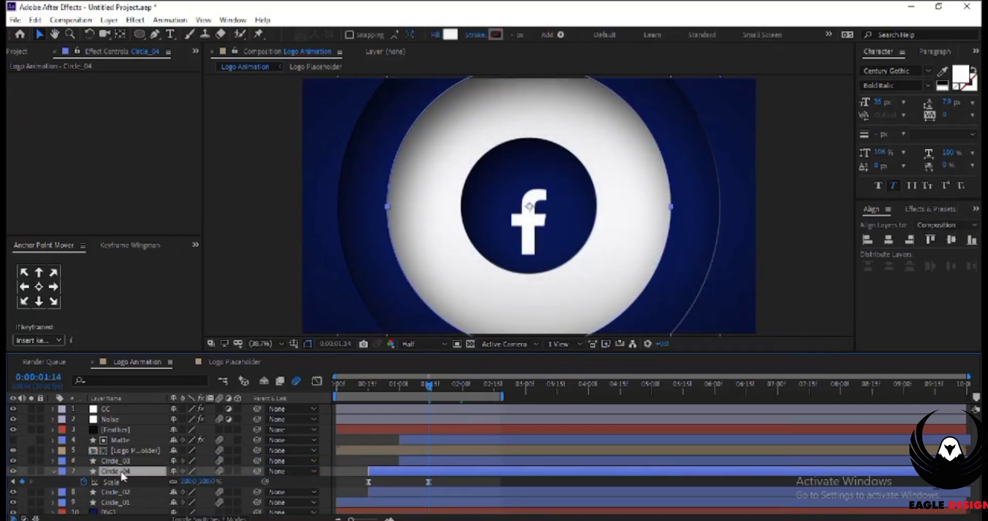
pyautogui.press('Delete')
pyautogui.click(120, 482)
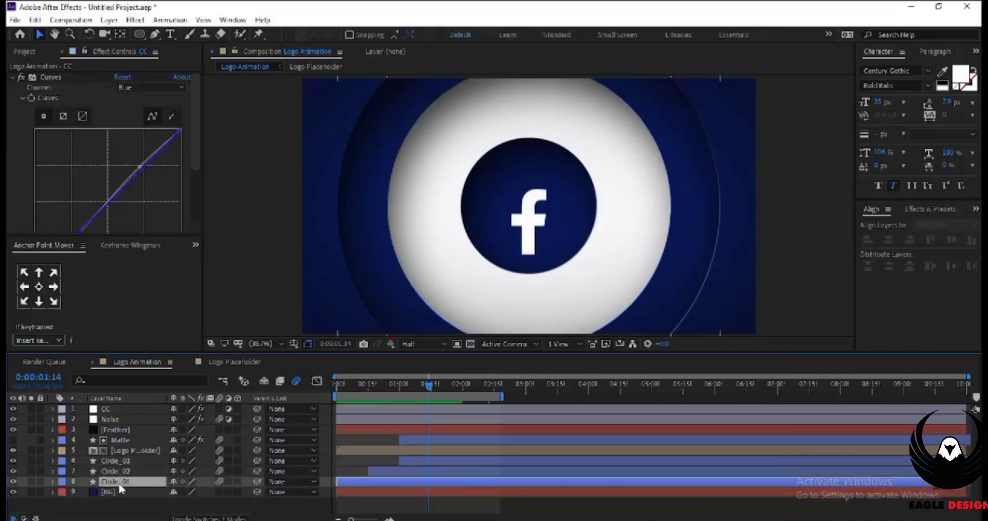
pyautogui.hotkey('ctrl', 'z')
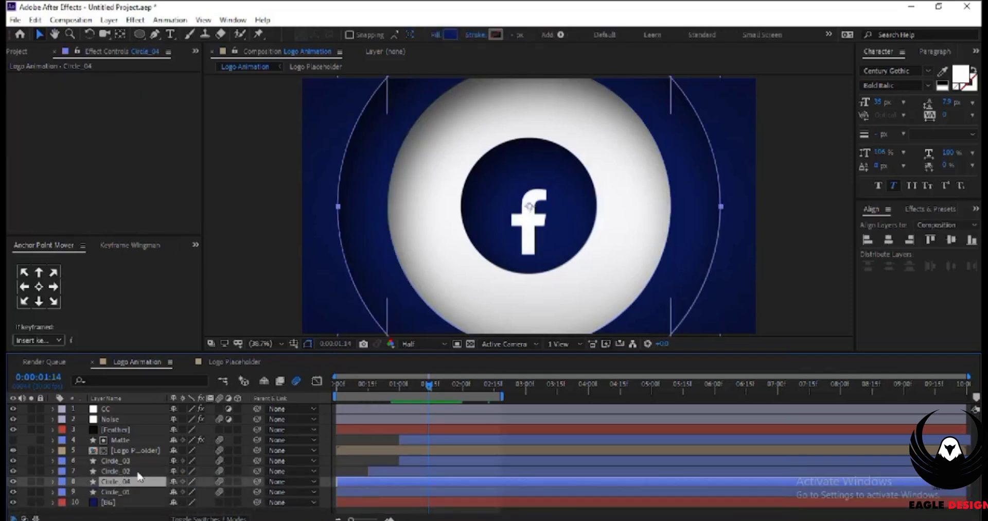
pyautogui.press('s')
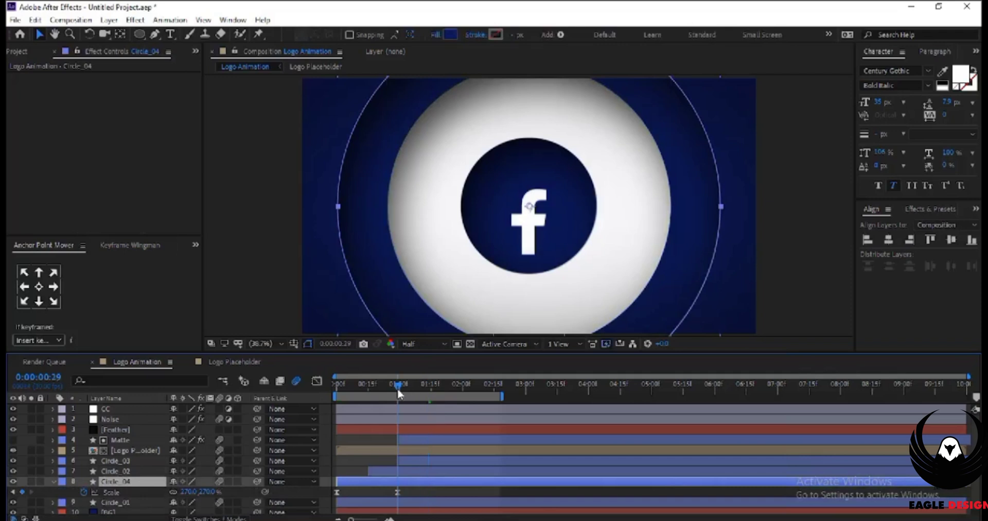
pyautogui.click(397, 388)
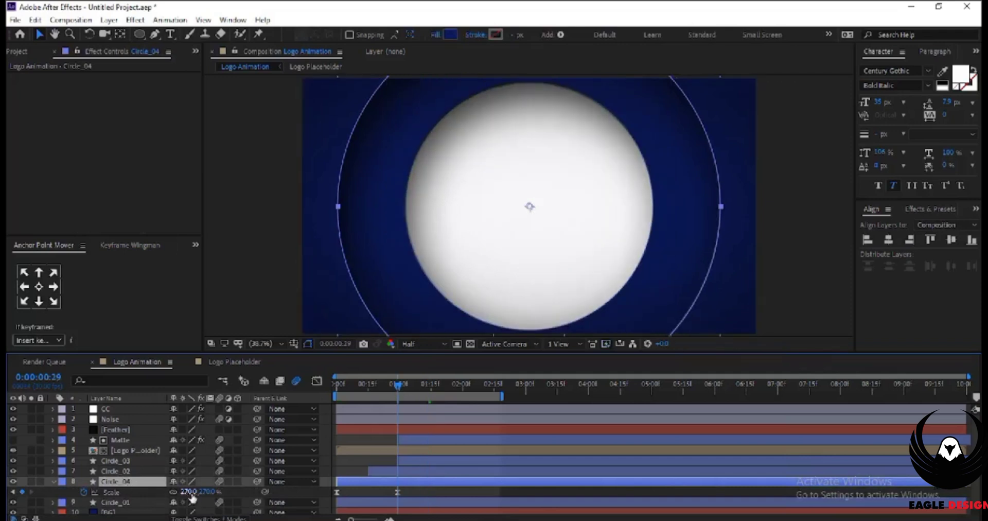
pyautogui.moveTo(194, 495); pyautogui.dragTo(167, 485)
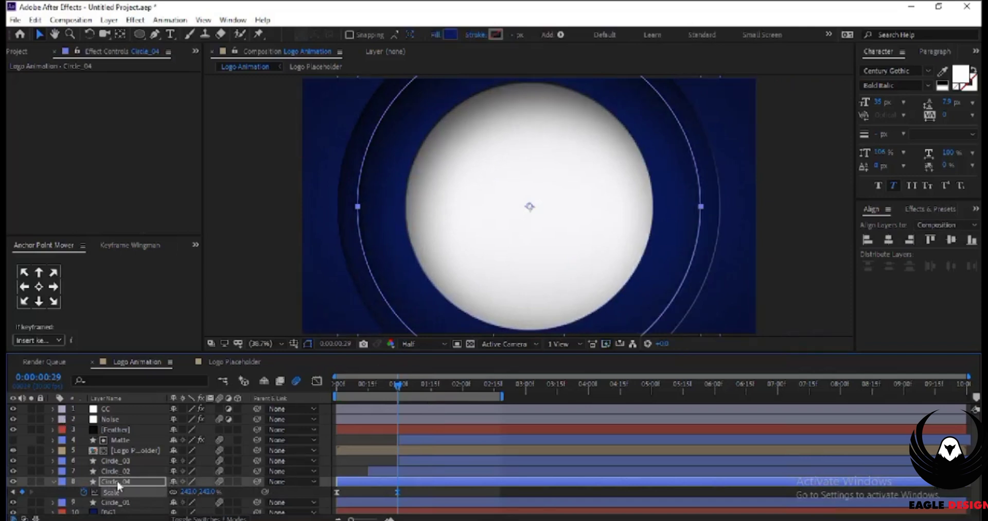
pyautogui.click(450, 35)
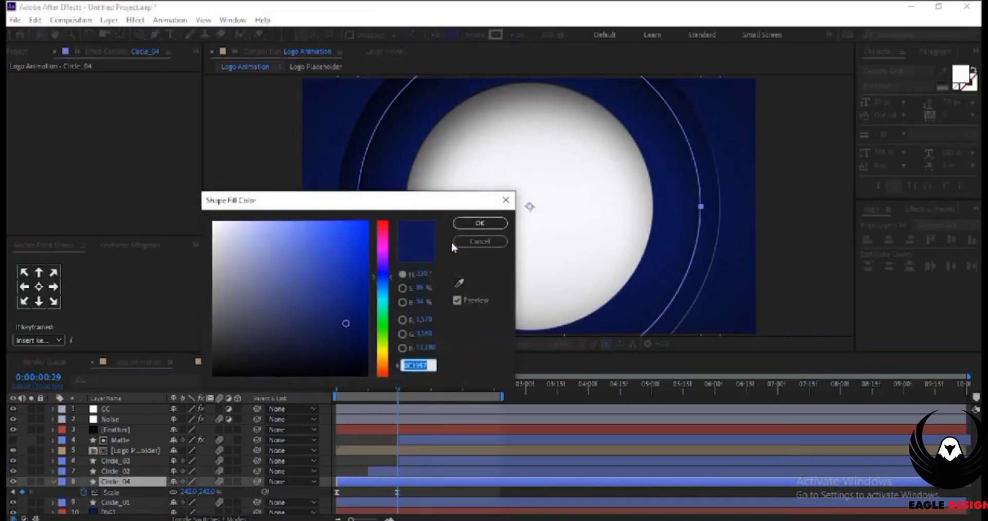
pyautogui.click(458, 284)
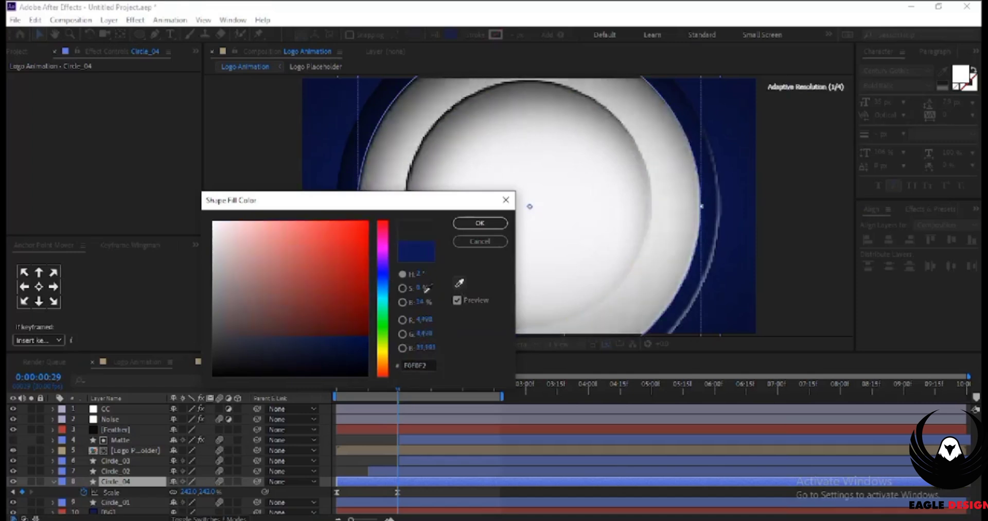
pyautogui.click(494, 178)
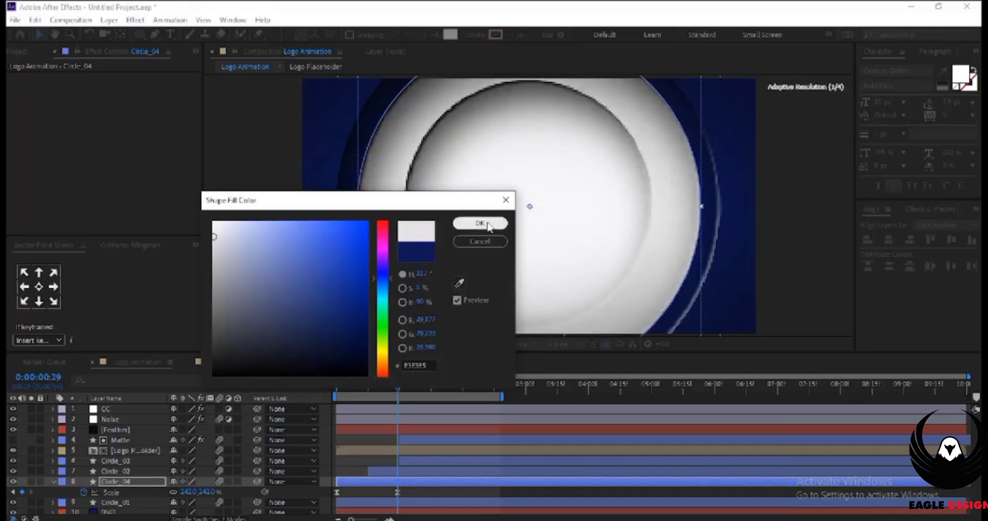
pyautogui.click(479, 223)
pyautogui.click(332, 385)
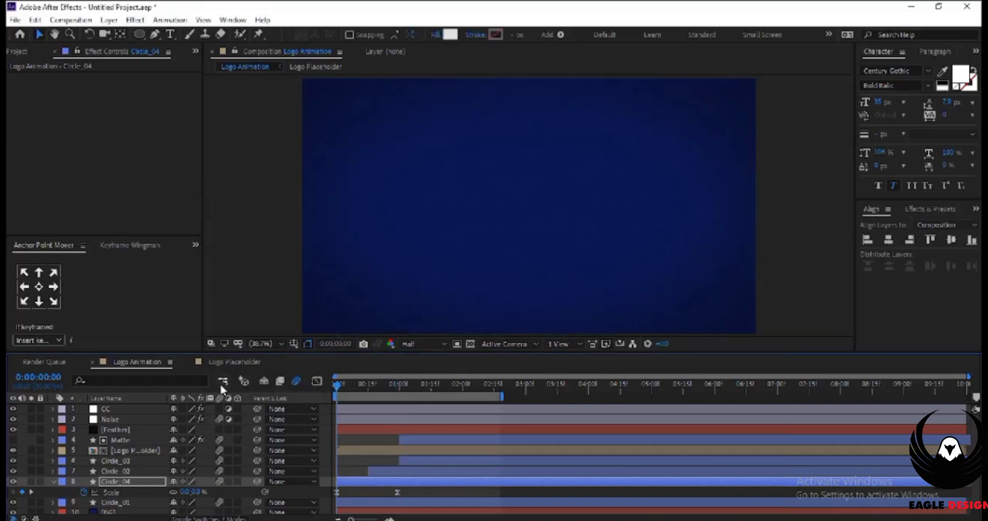
pyautogui.press('space')
pyautogui.press('space')
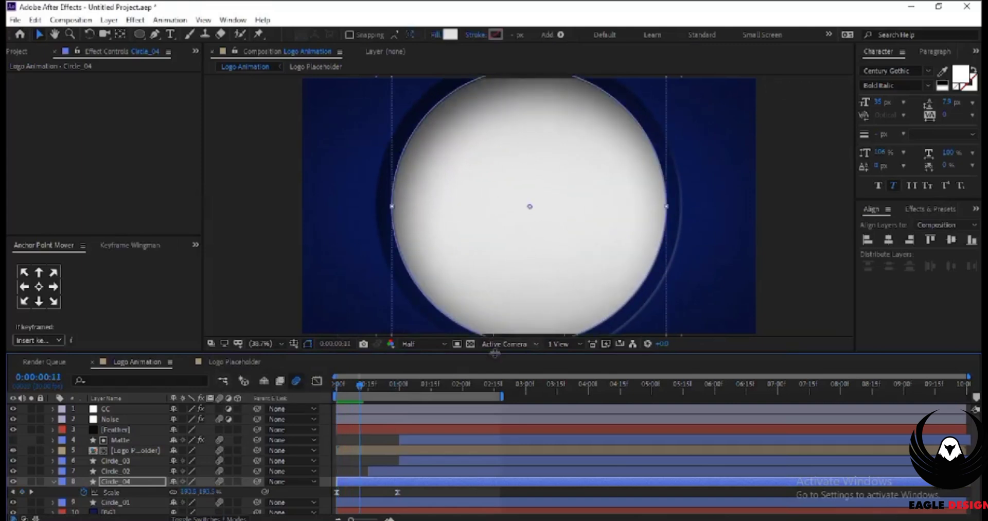
pyautogui.click(50, 478)
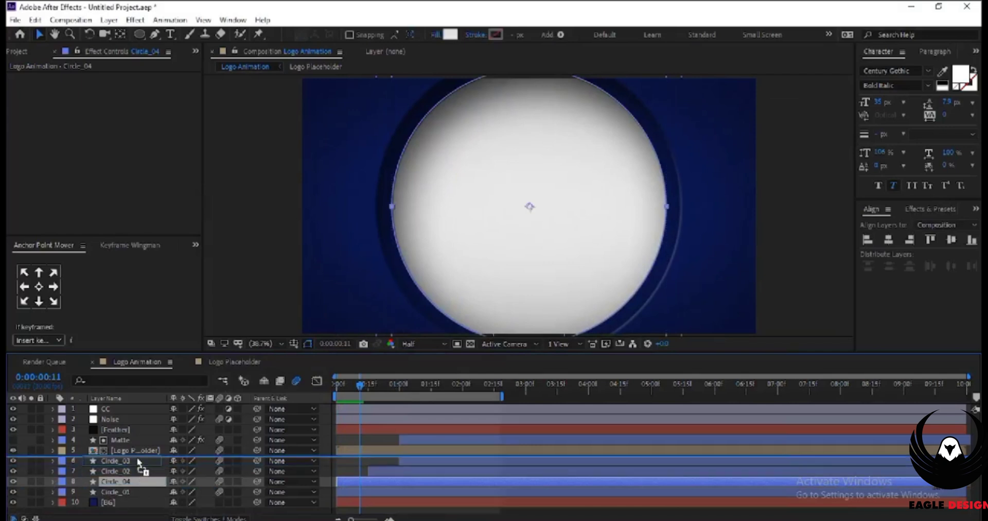
pyautogui.moveTo(140, 479); pyautogui.dragTo(138, 462)
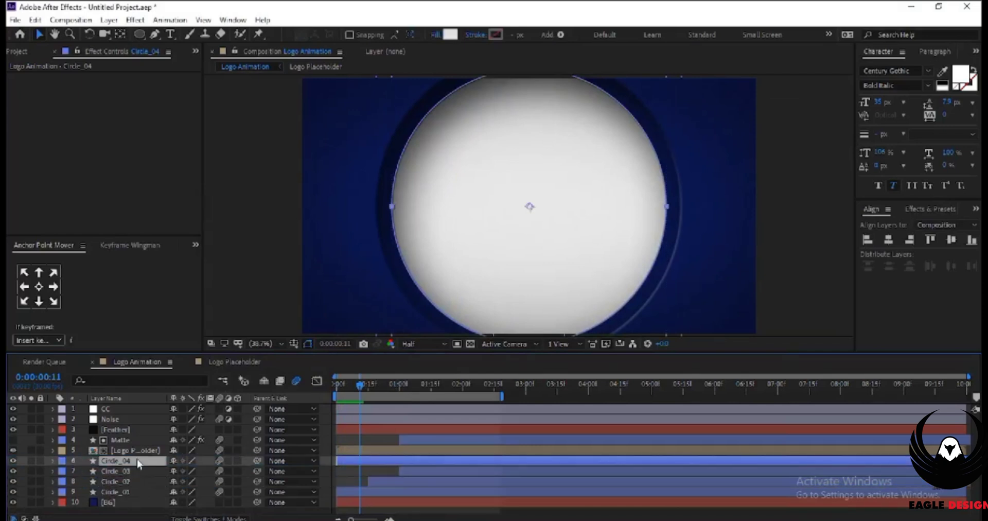
pyautogui.press('Delete')
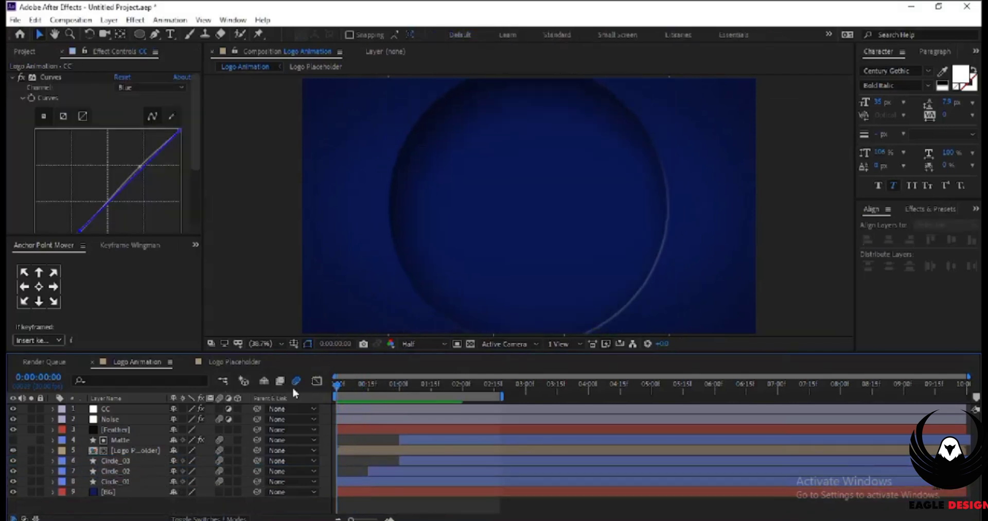
pyautogui.press('Home')
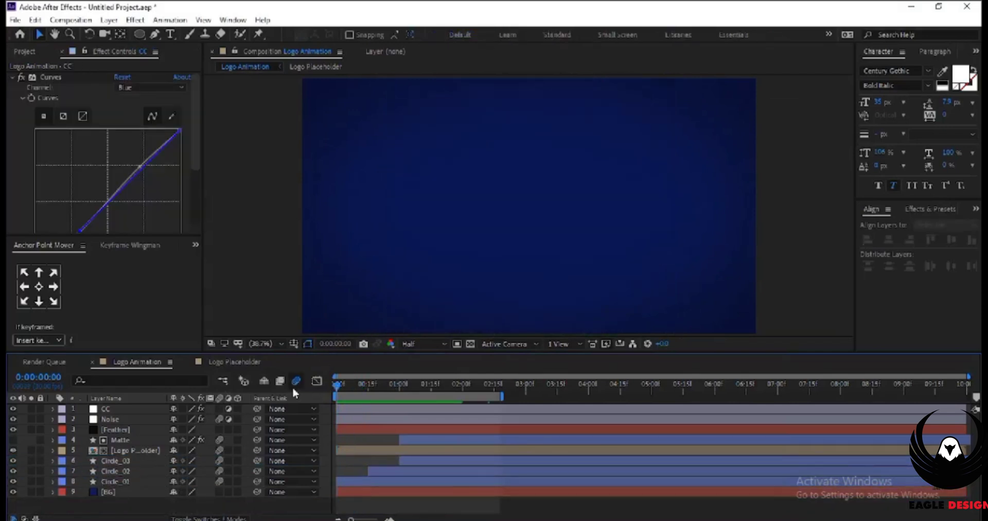
# Play the logo animation preview at Full resolution instead of Half, then stop it
pyautogui.press('space')
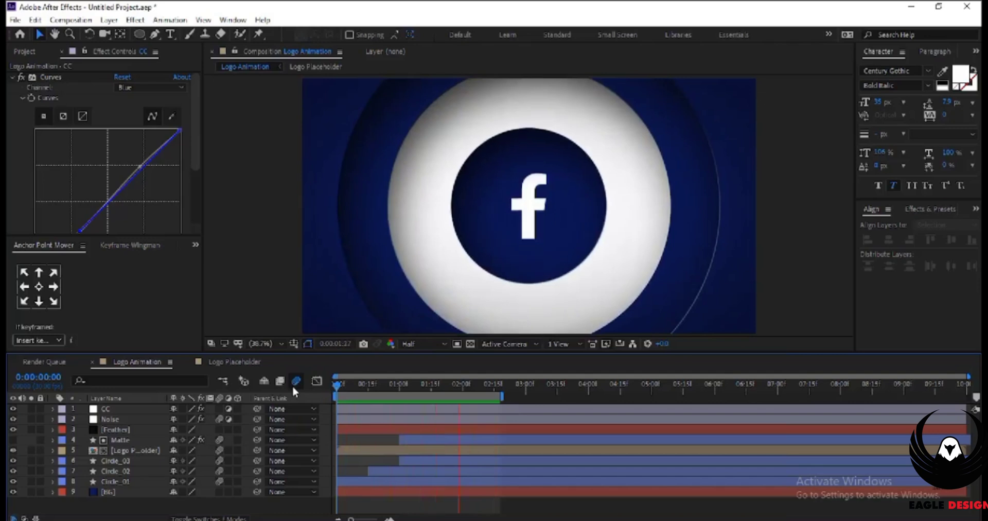
pyautogui.click(400, 344)
pyautogui.click(416, 372)
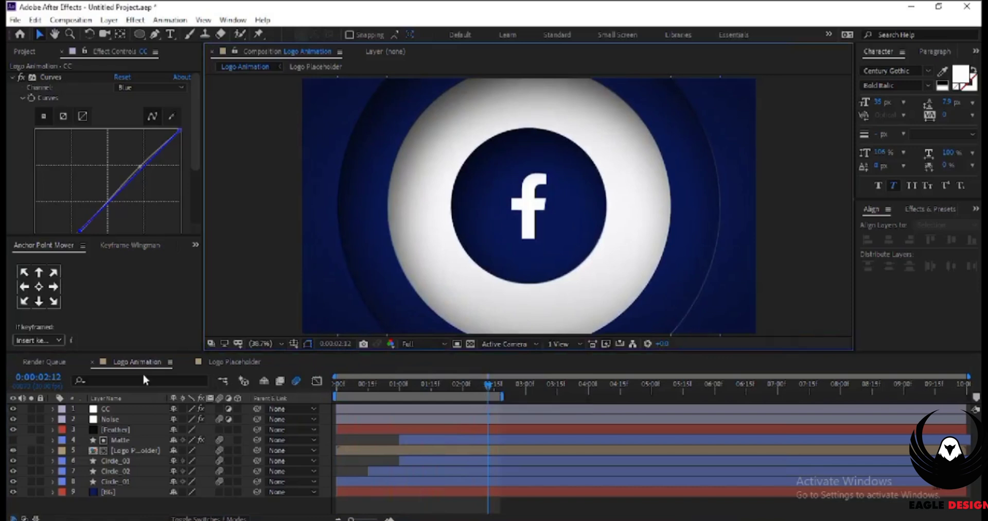
pyautogui.press('space')
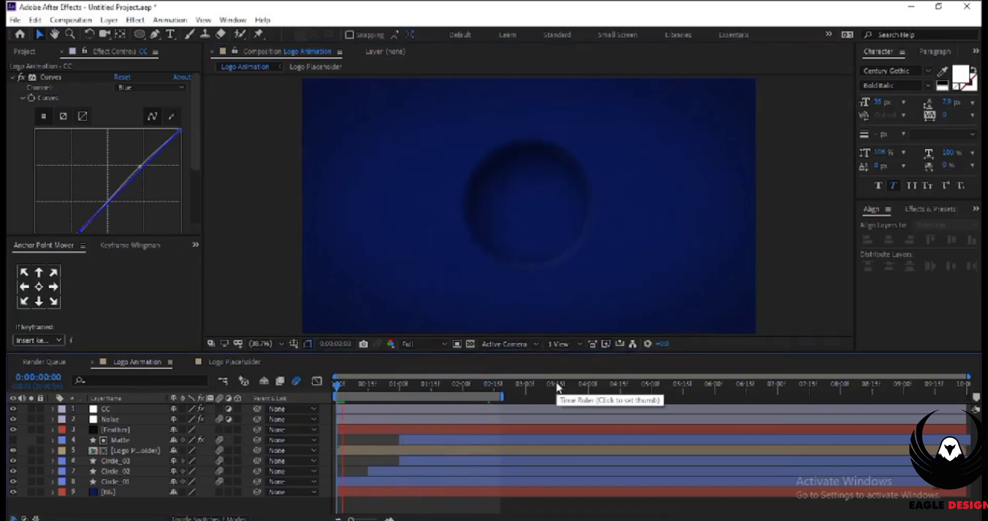